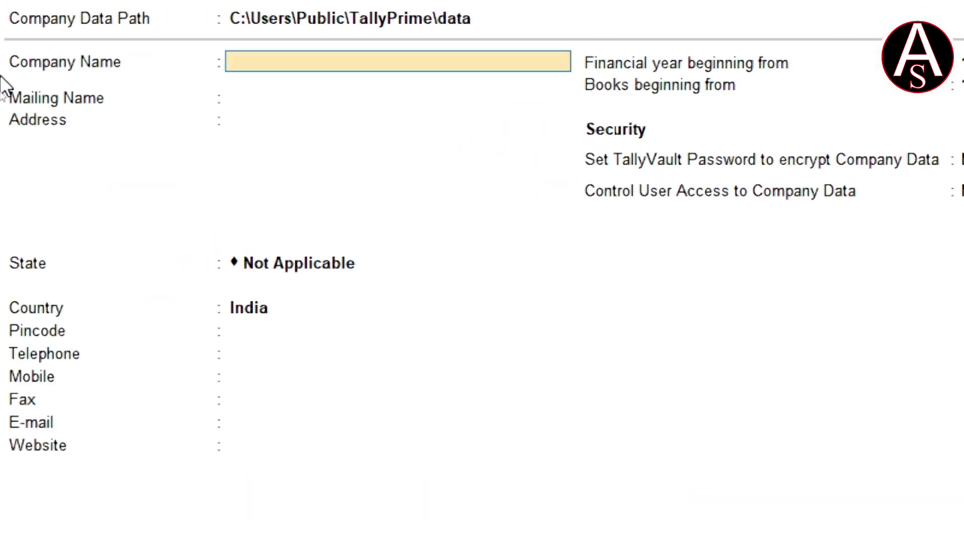
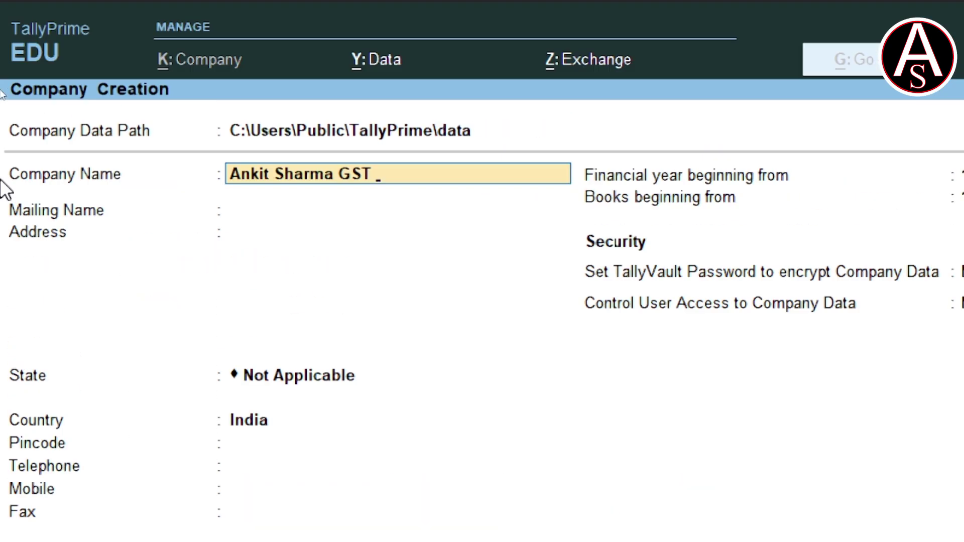
Enter the company name, its mailing address and state Bihar.
key("Return")
key("Return")
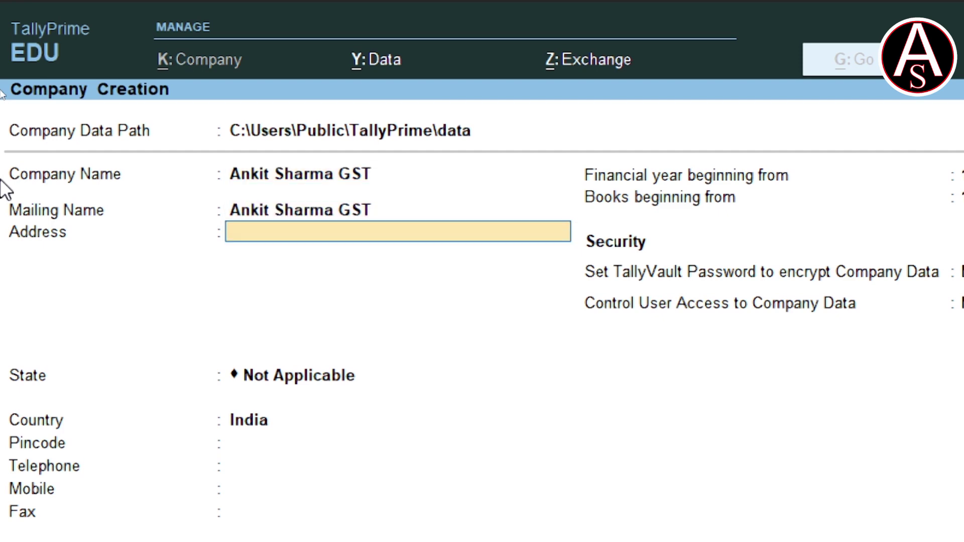
type("Ishakchak Mirjanhat")
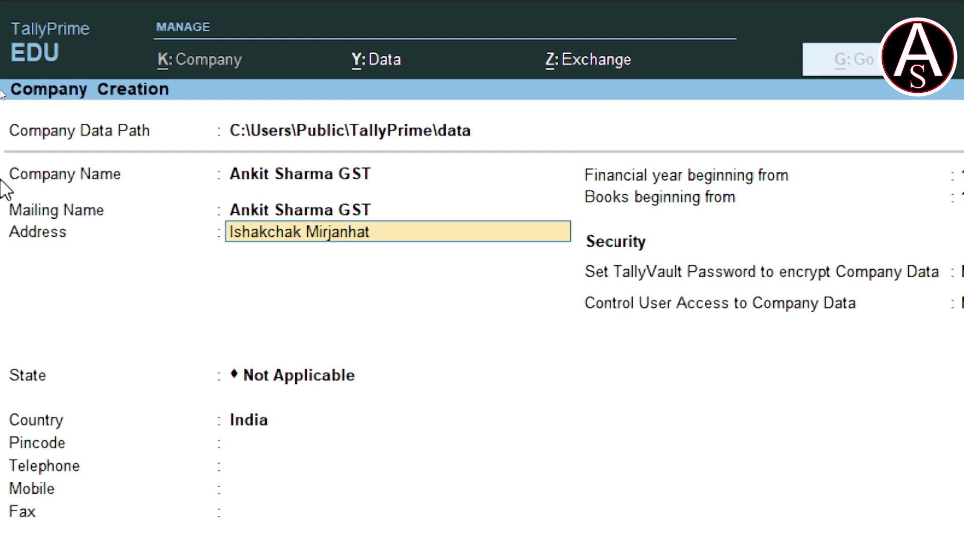
type(" Bgp")
key("Return")
key("Return")
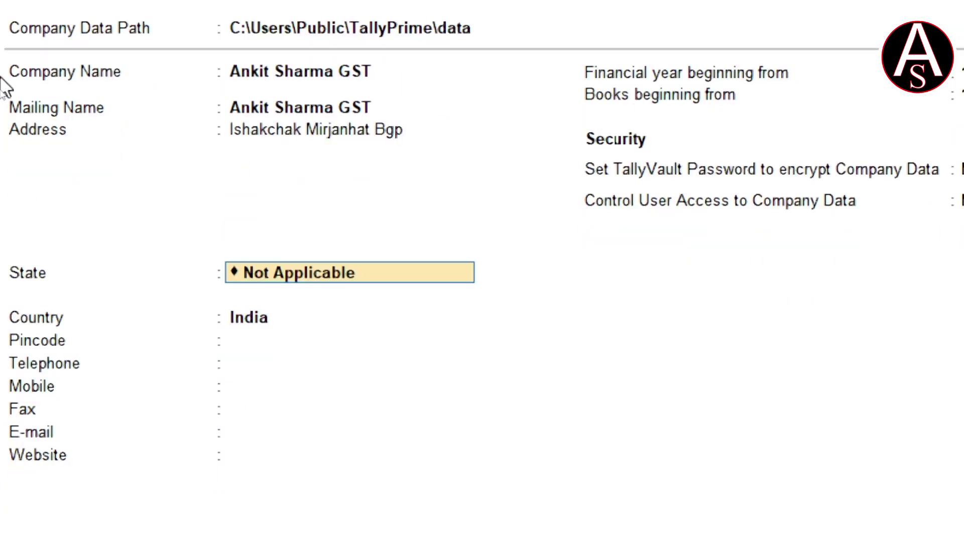
type("Bi")
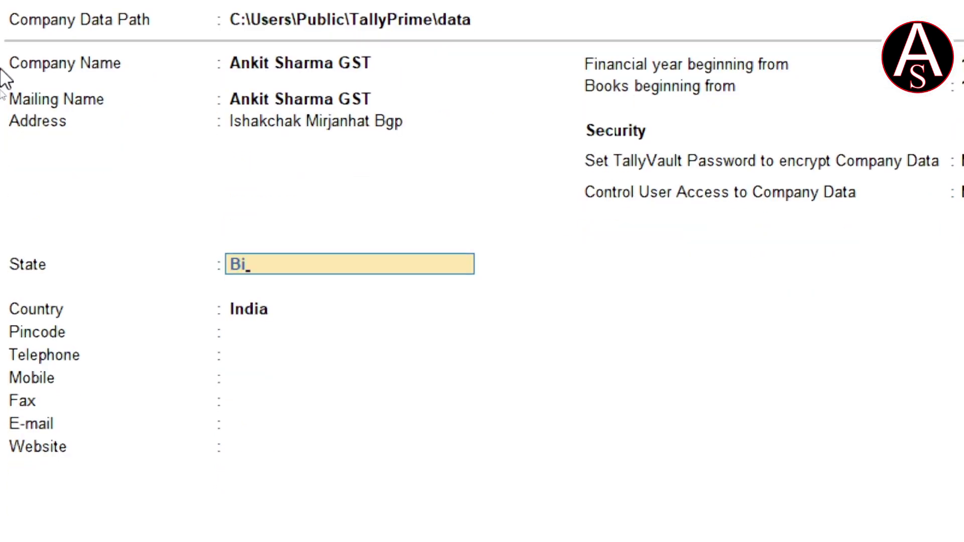
key("Return")
Skip pincode, contact and currency fields and accept the new company with Ctrl+A.
key("Return")
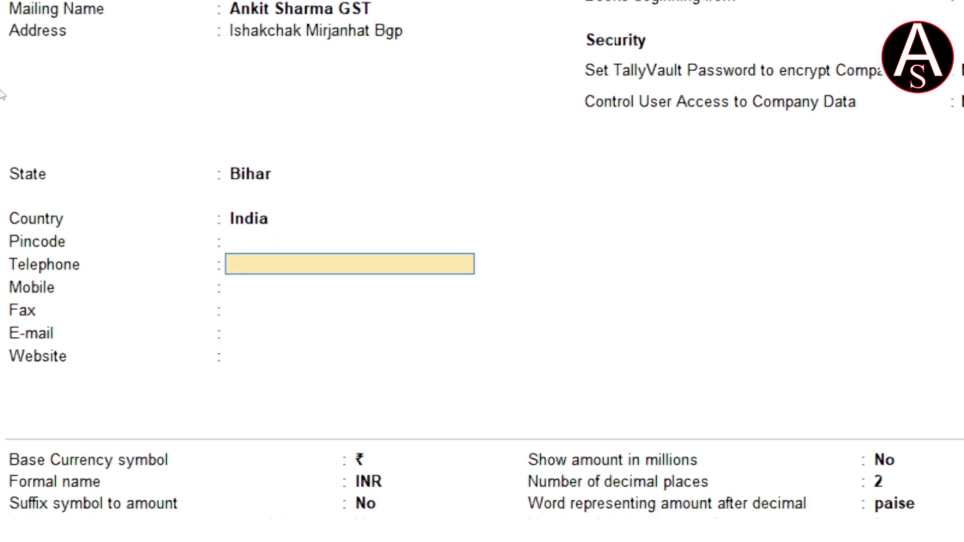
key("Return")
key("Return")
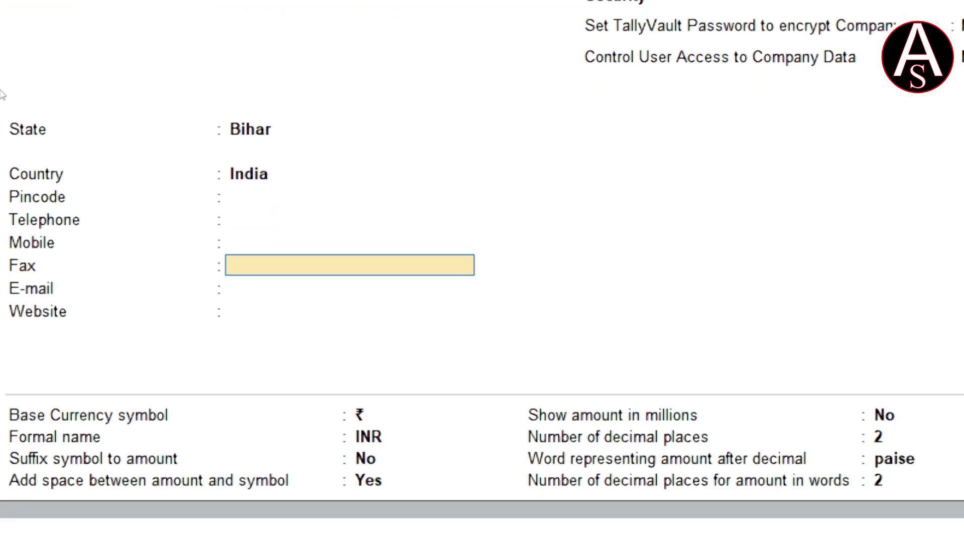
key("Return")
key("Return")
key("Return")
key("Return")
key("Return")
key("Return")
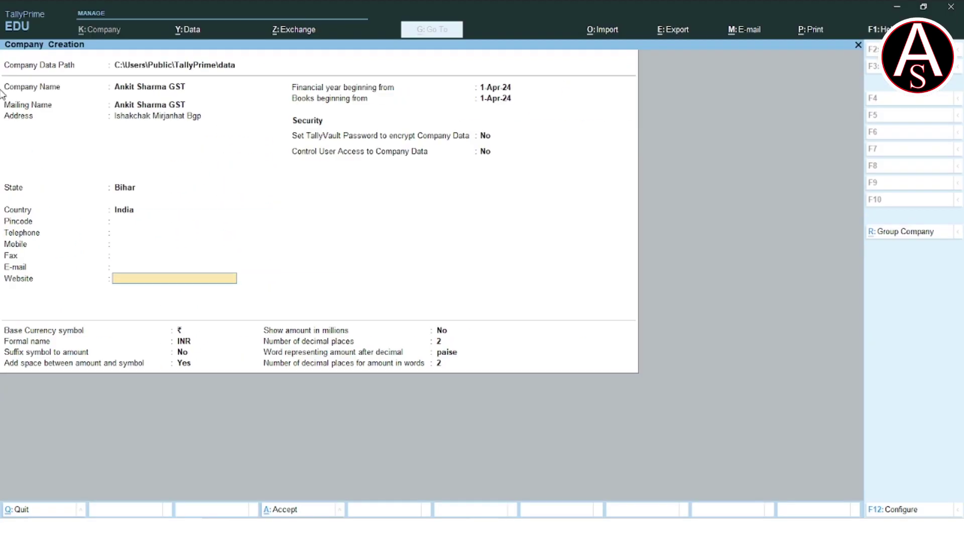
key("Return")
key("Return")
key("Return")
key("Return")
key("Return")
left_click(1, 87)
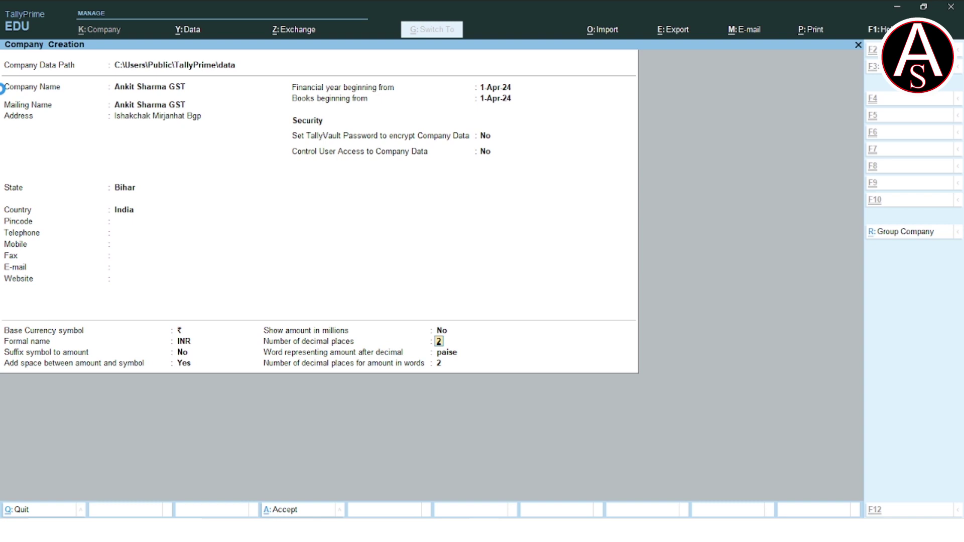
key("ctrl+a")
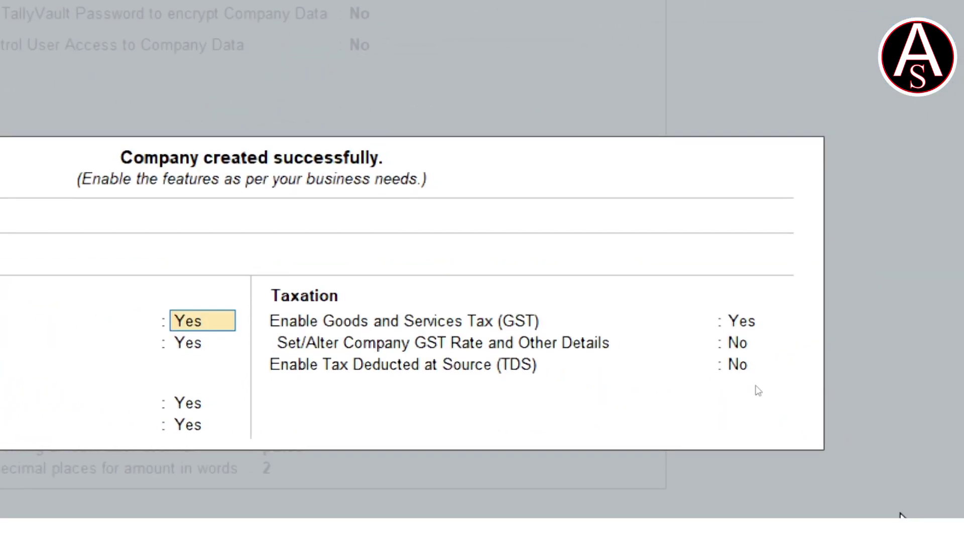
Enable GST as a Regular taxpayer in Bihar, leaving the GSTIN/UIN blank.
key("Return")
key("Return")
key("Return")
key("Return")
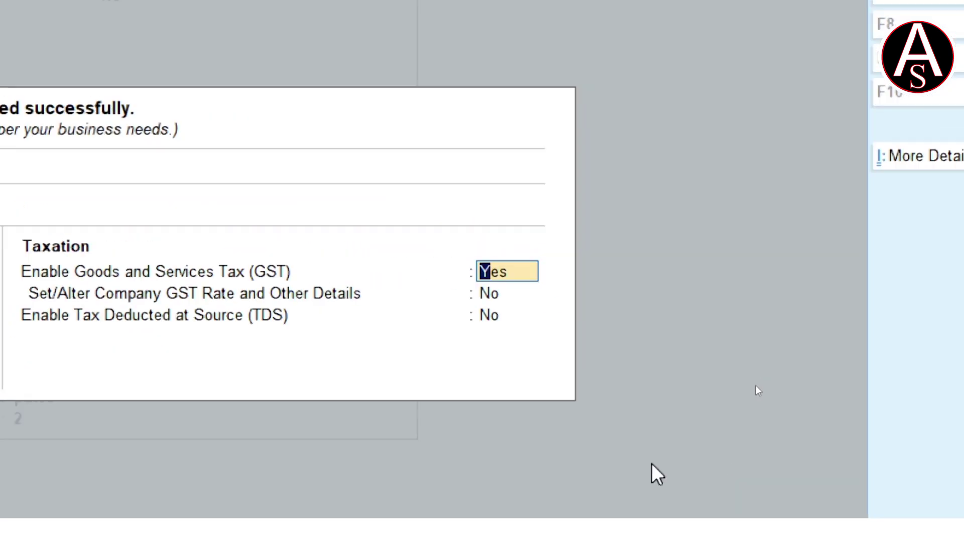
key("Return")
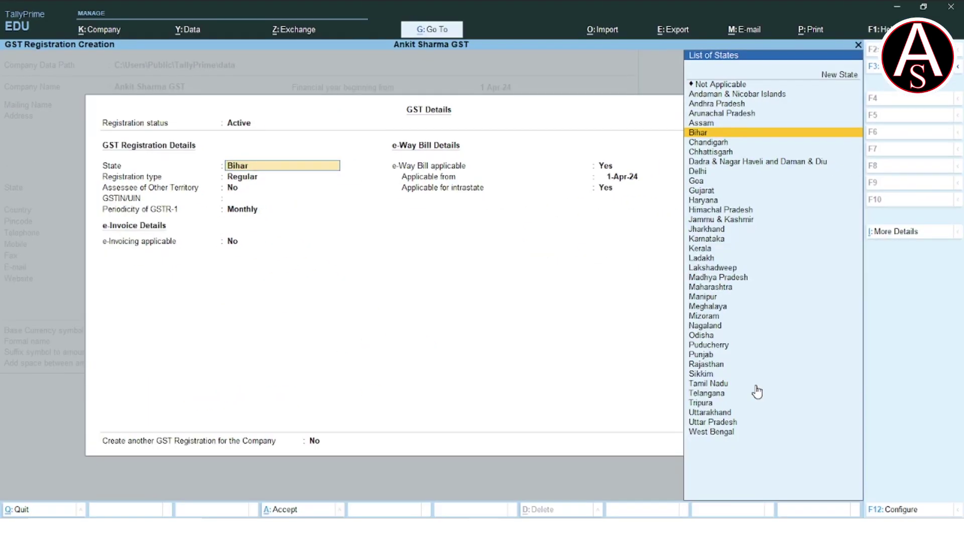
key("Return")
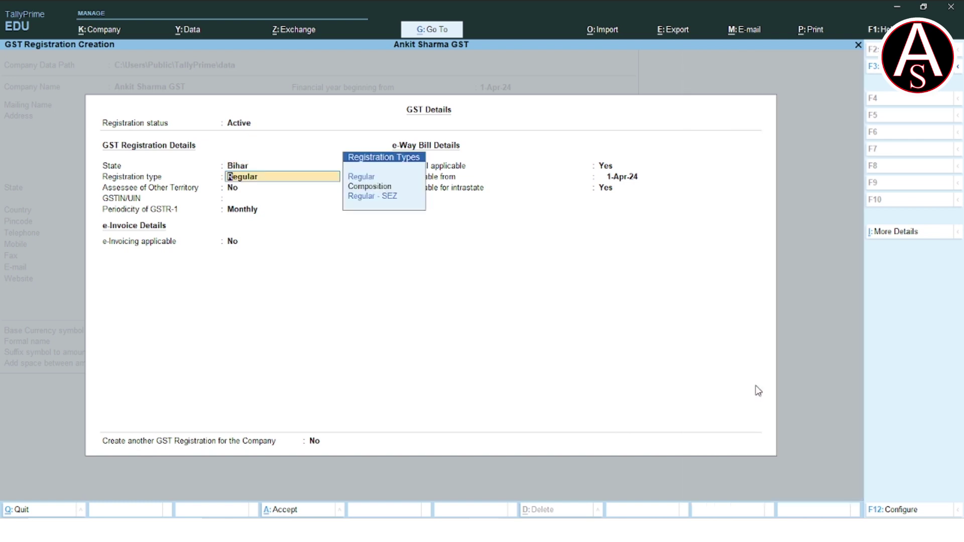
key("Return")
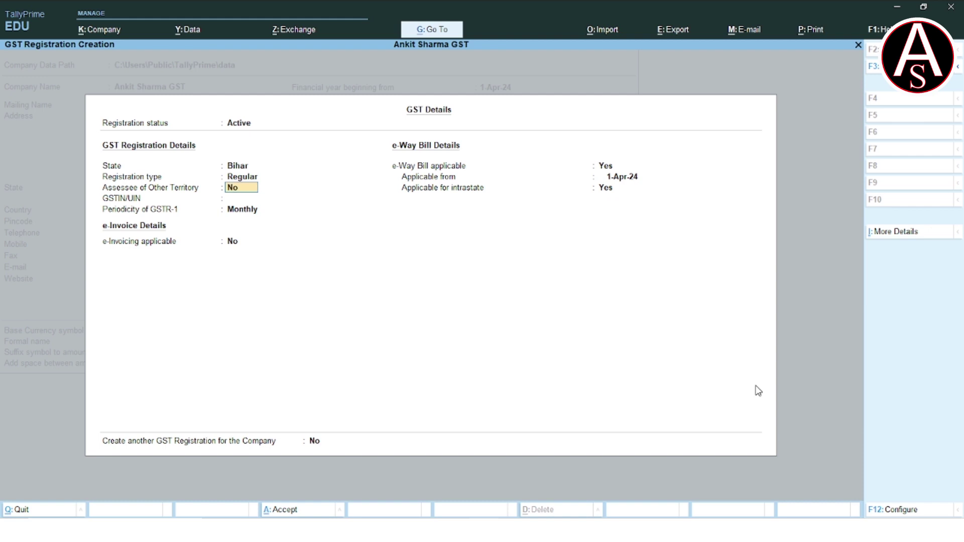
key("Return")
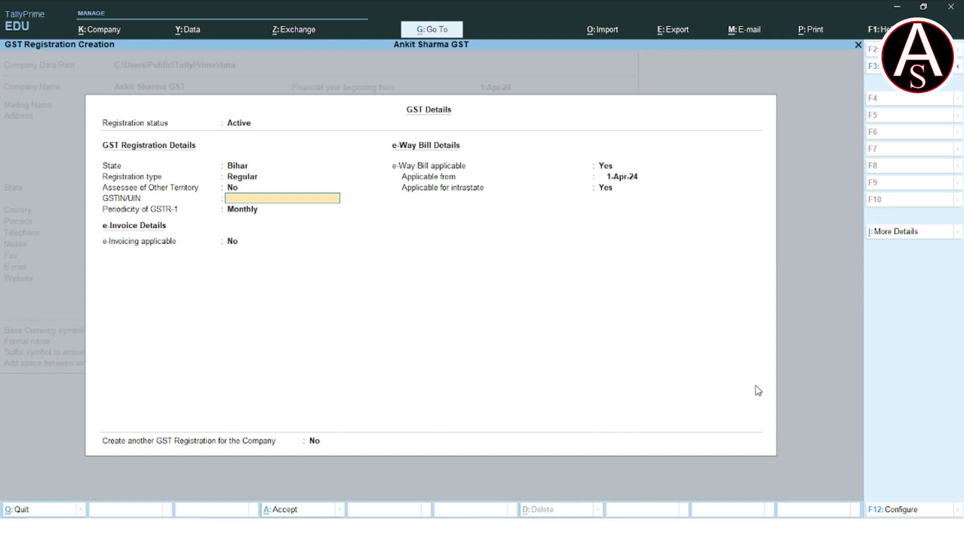
key("Return")
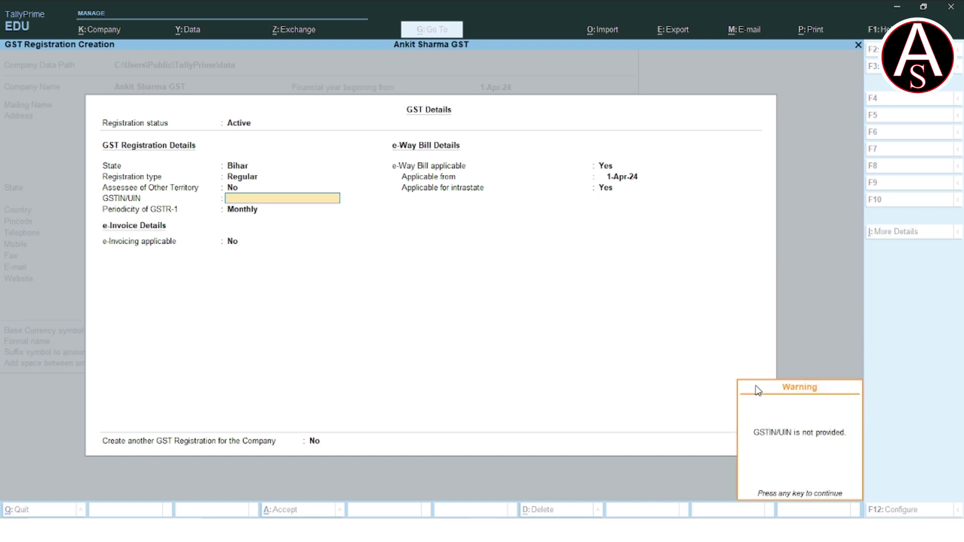
key("Return")
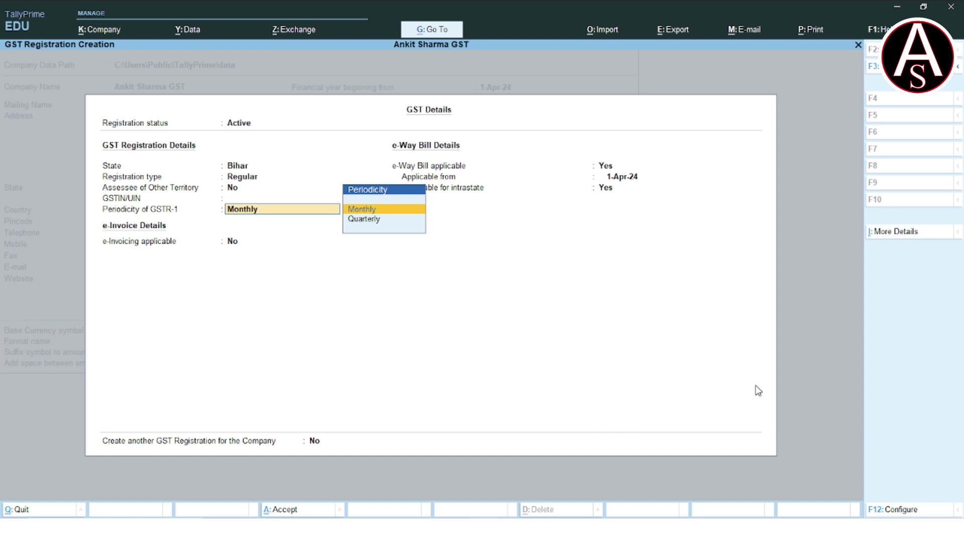
Keep monthly GSTR-1 and e-invoicing off, set e-Way Bill to No, and save the GST details.
key("Return")
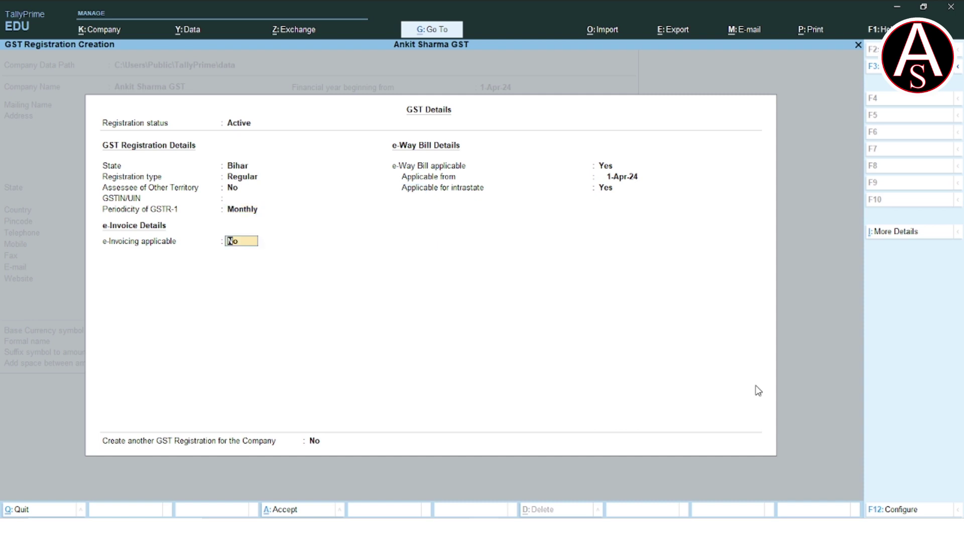
key("Return")
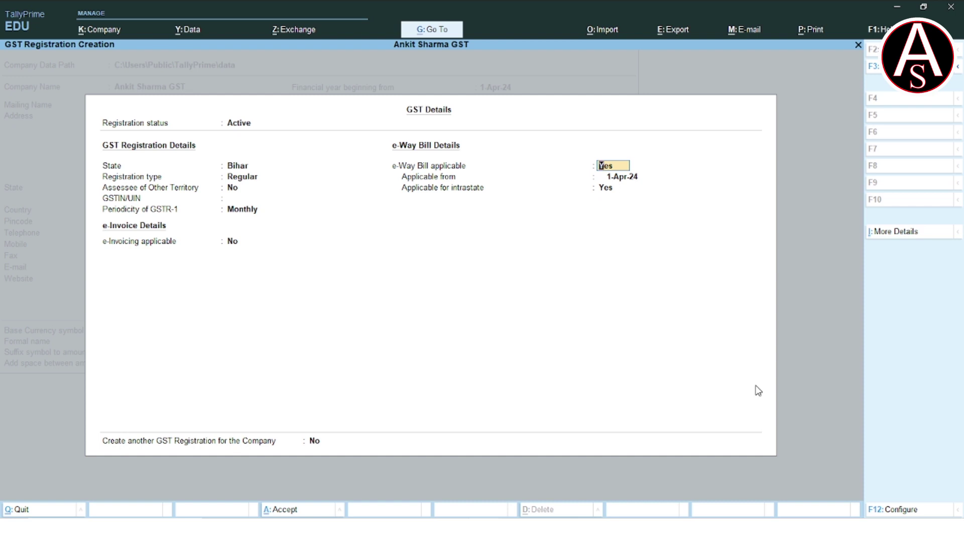
type("no")
key("Return")
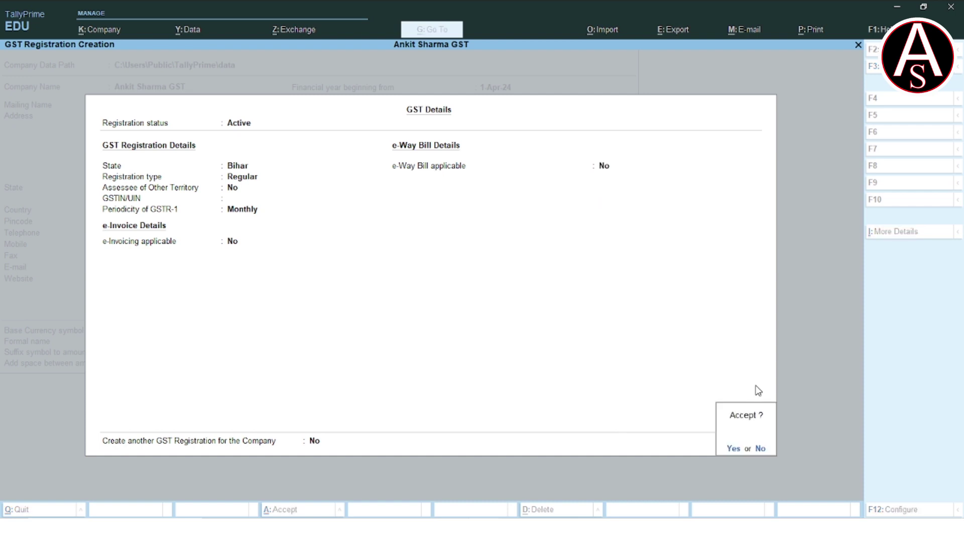
key("Return")
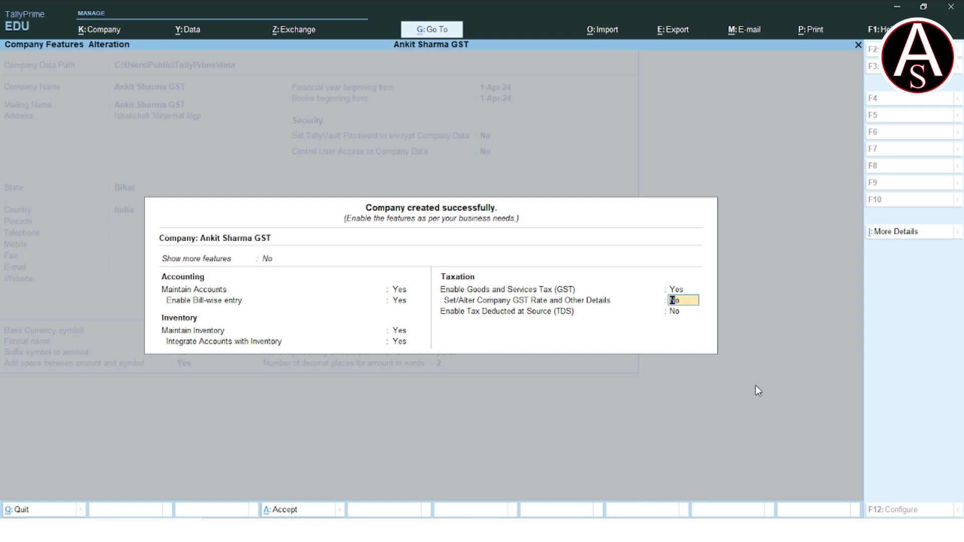
key("Return")
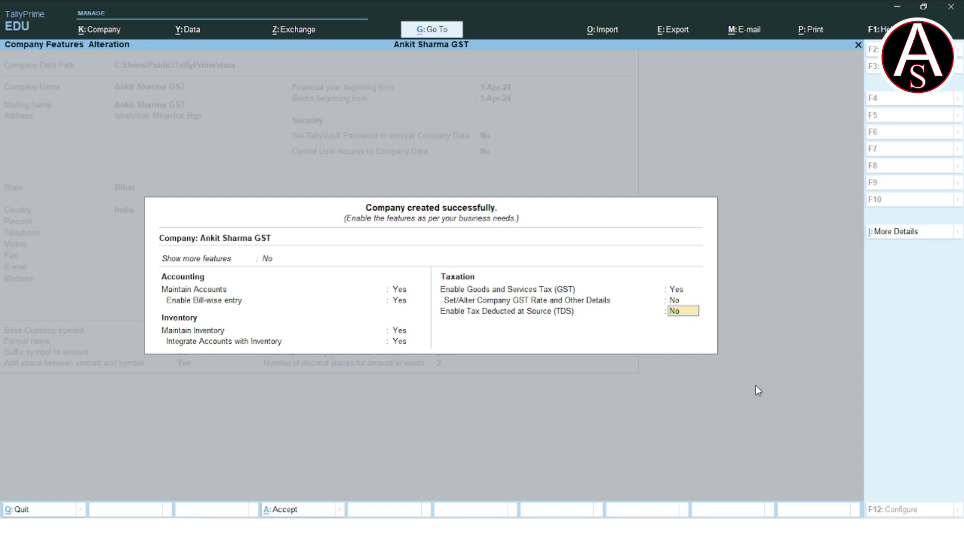
key("Up")
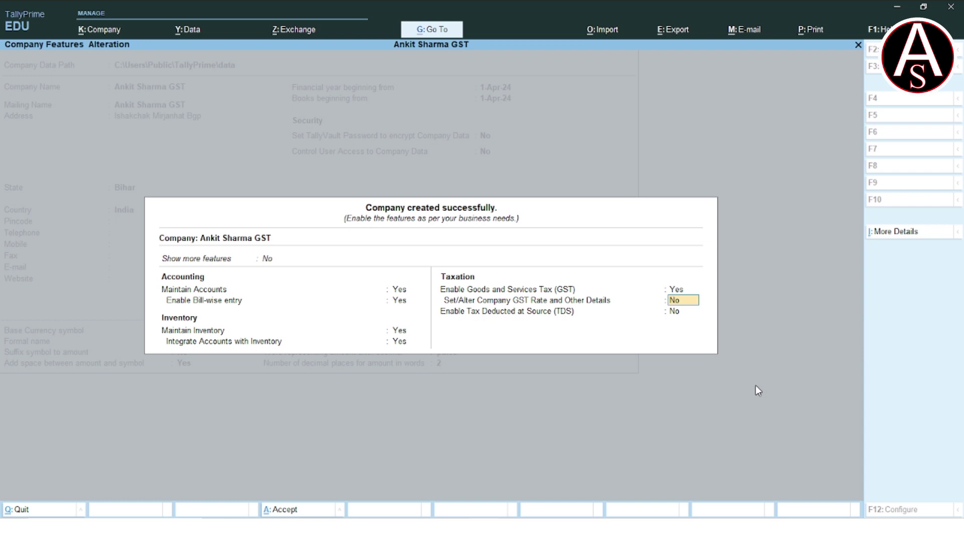
key("alt+Tab")
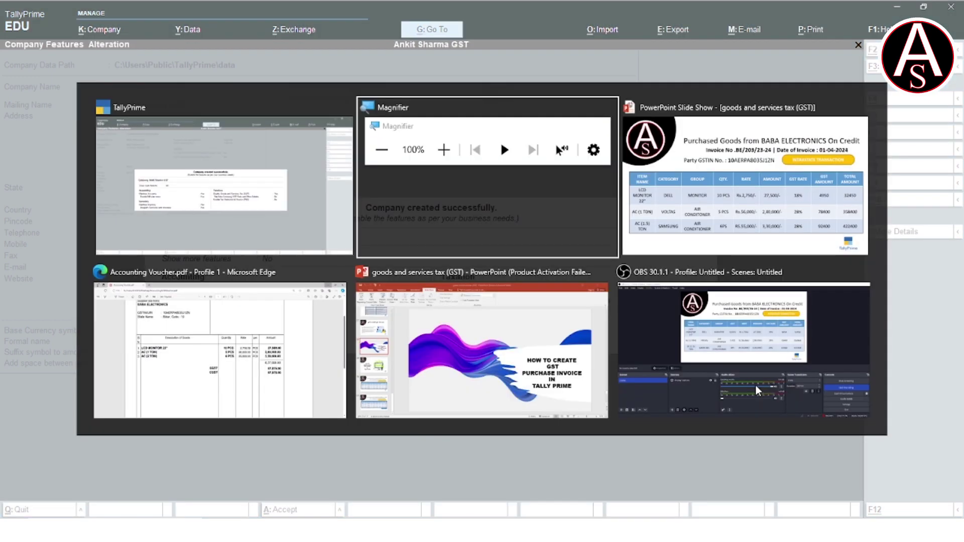
key("alt+Tab")
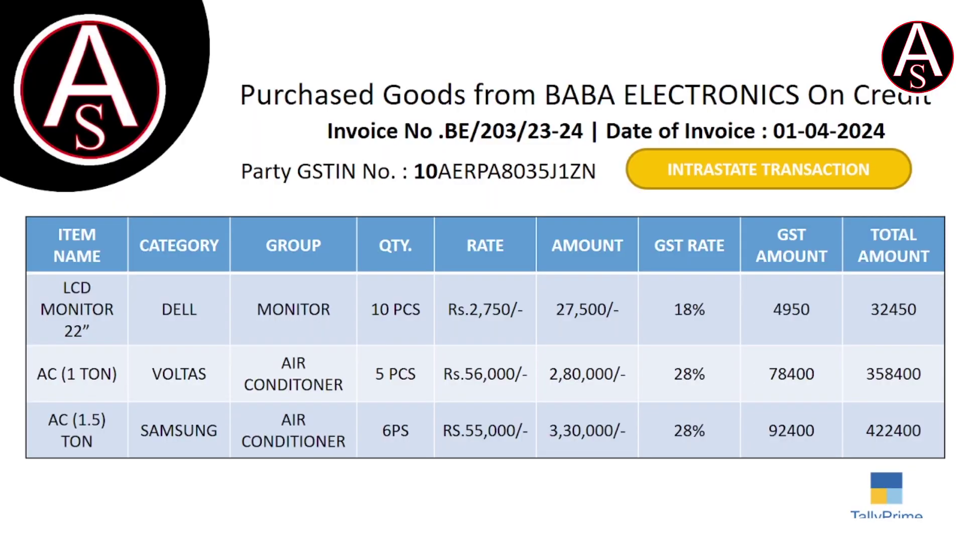
key("alt+Tab")
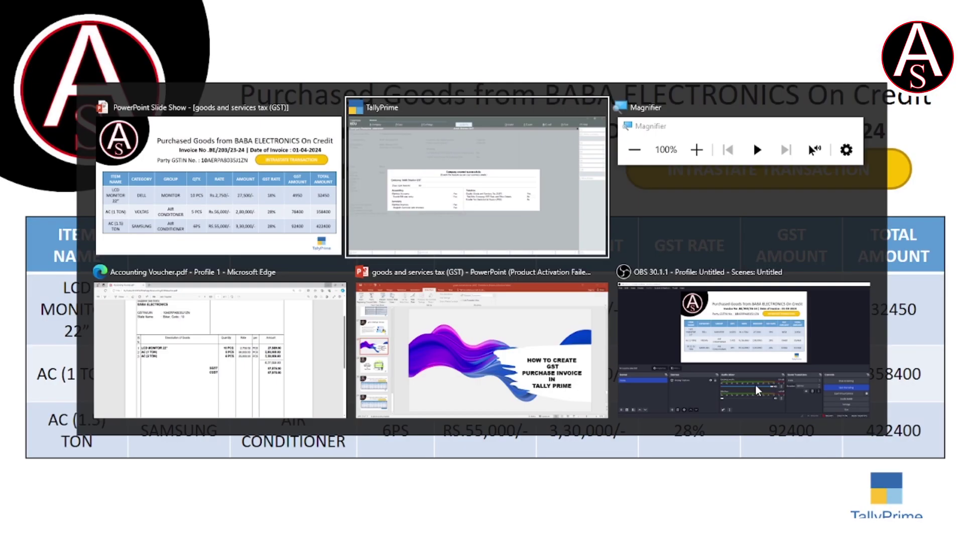
key("alt+Tab")
key("alt+Tab")
key("alt+Tab")
key("alt+Tab")
key("alt+Tab")
key("alt+Tab")
key("Return")
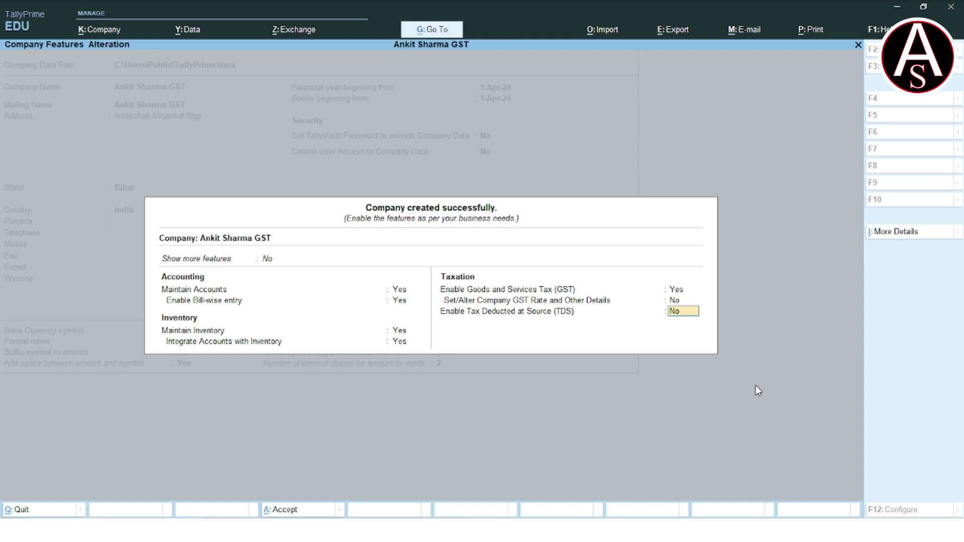
key("Return")
key("Return")
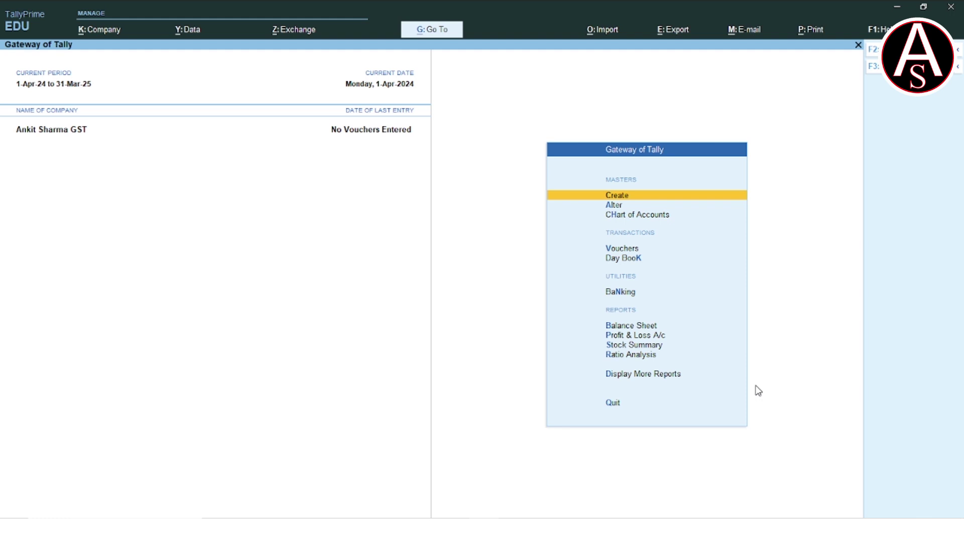
Open a new voucher and change its type to Purchase with F9.
key("Down")
key("Down")
key("Down")
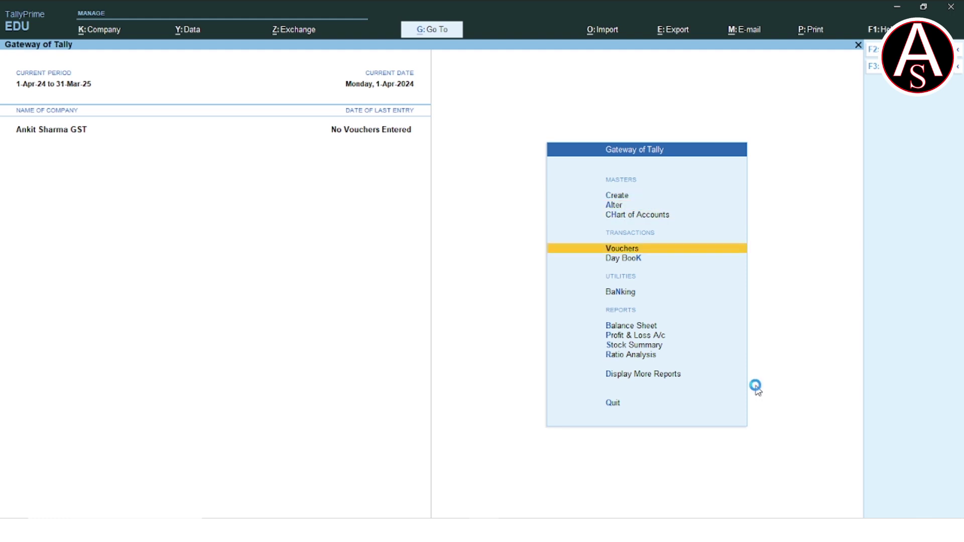
key("Return")
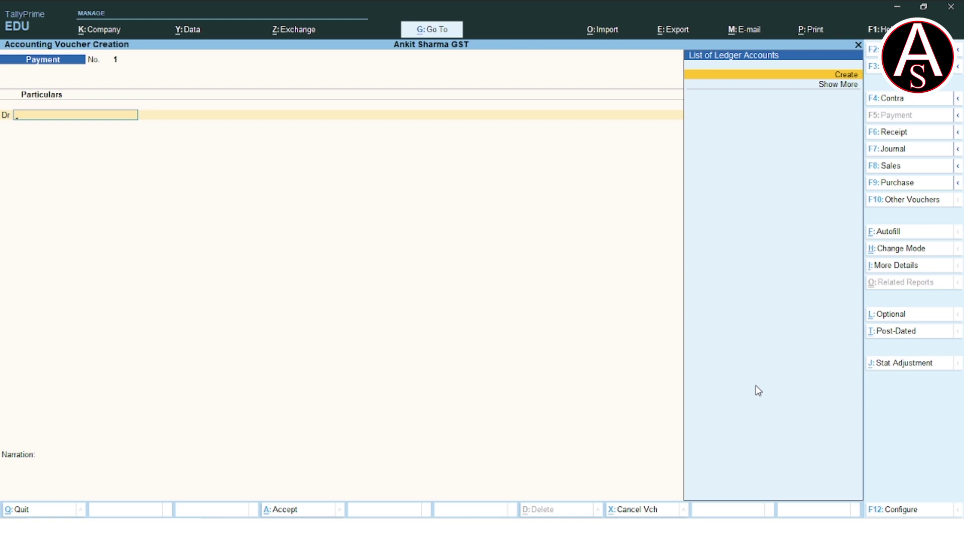
key("F9")
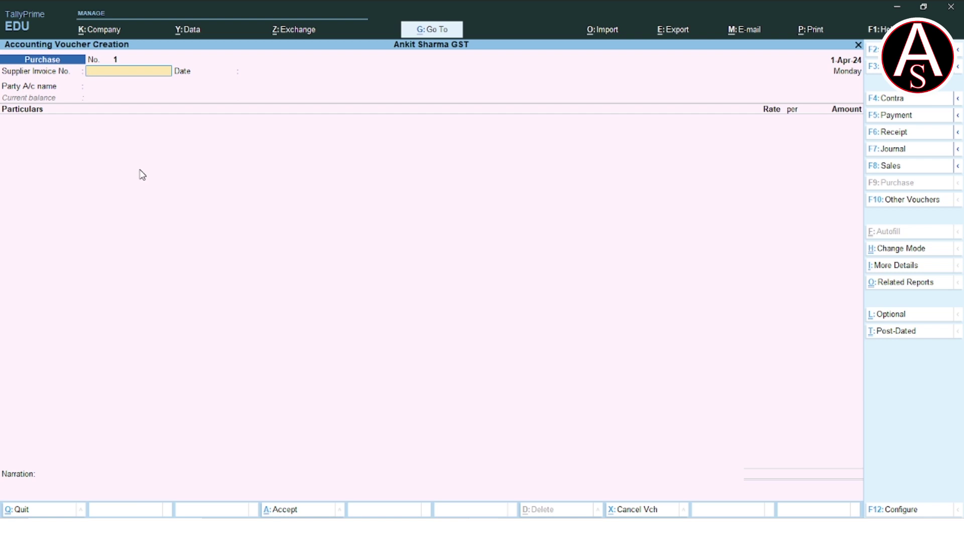
Switch the purchase voucher from Accounting Invoice to Item Invoice mode.
key("ctrl+h")
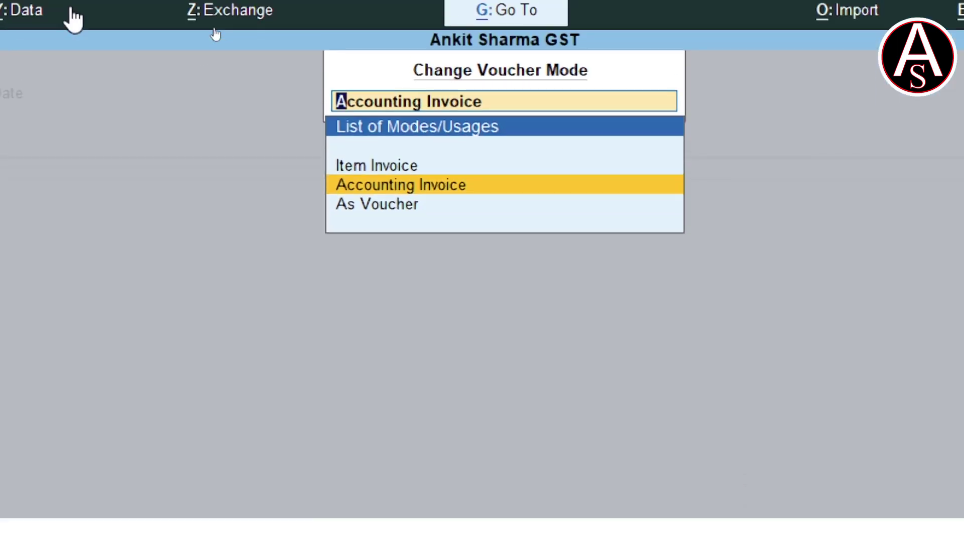
key("Up")
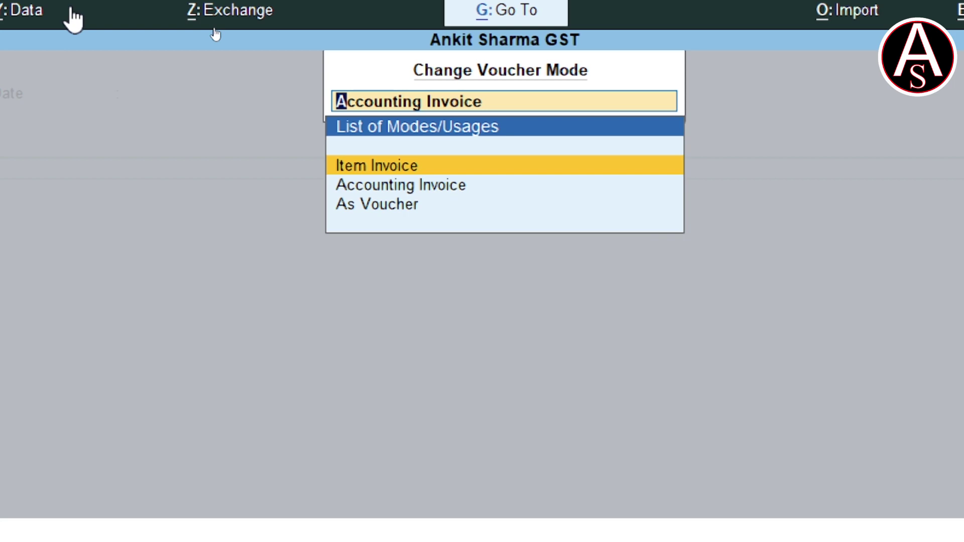
key("Return")
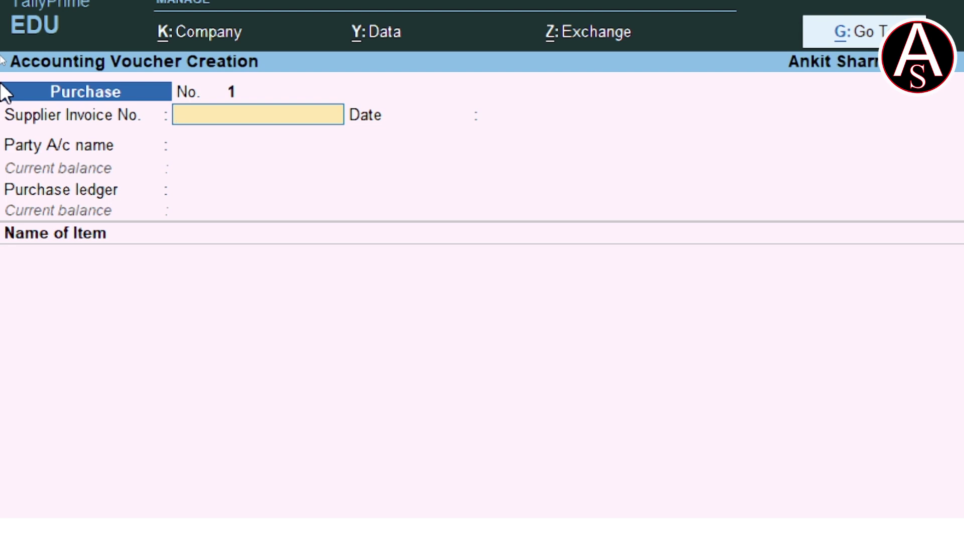
Enter supplier invoice number BE/203/23-24 from the invoice slide, keeping date 1-Apr-24.
key("alt+Tab")
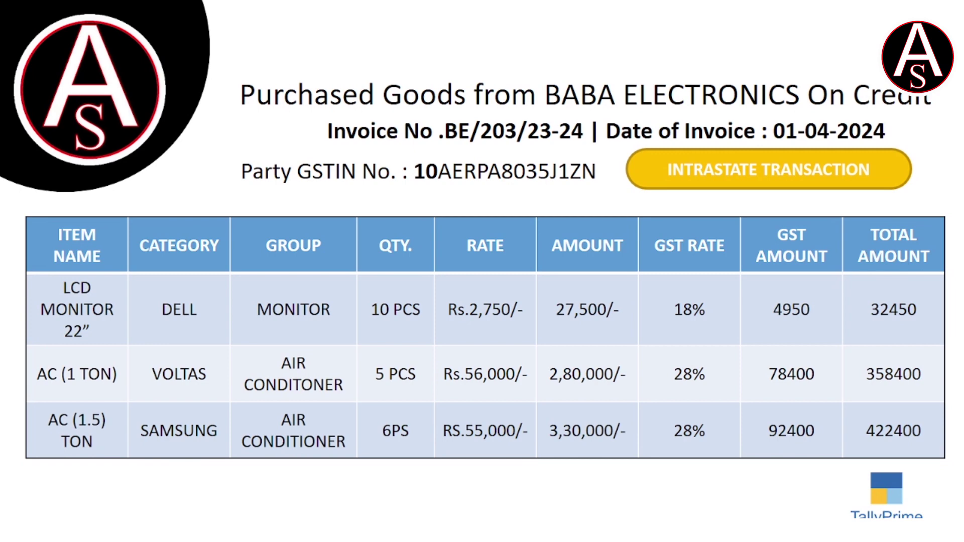
key("alt+Tab")
type("BE/")
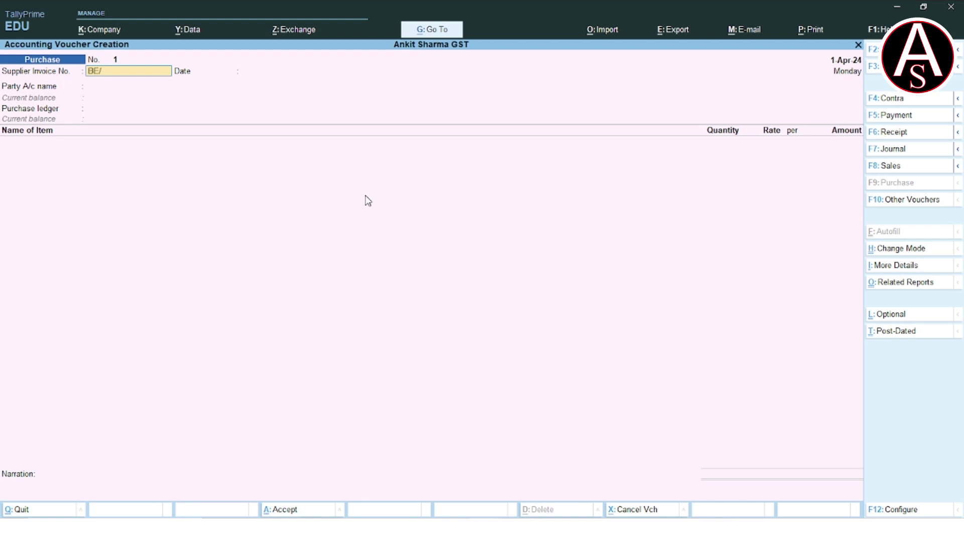
type("203/23-24")
key("Return")
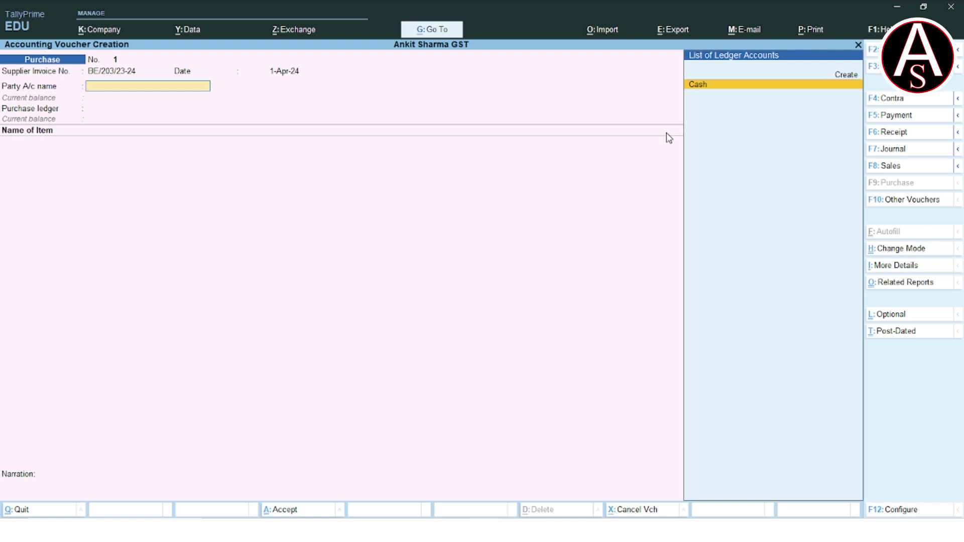
key("alt")
Create ledger BABA ELECTRONICS under Sundry Creditors with bill-by-bill on and no credit period.
key("alt+c")
type("BABA")
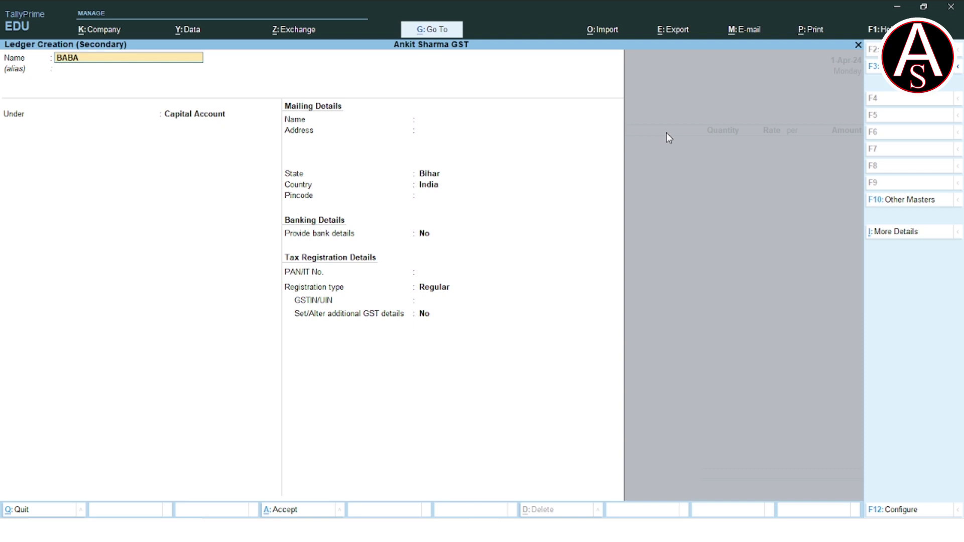
type(" ELECTRONICS")
key("Return")
key("Return")
type("SU")
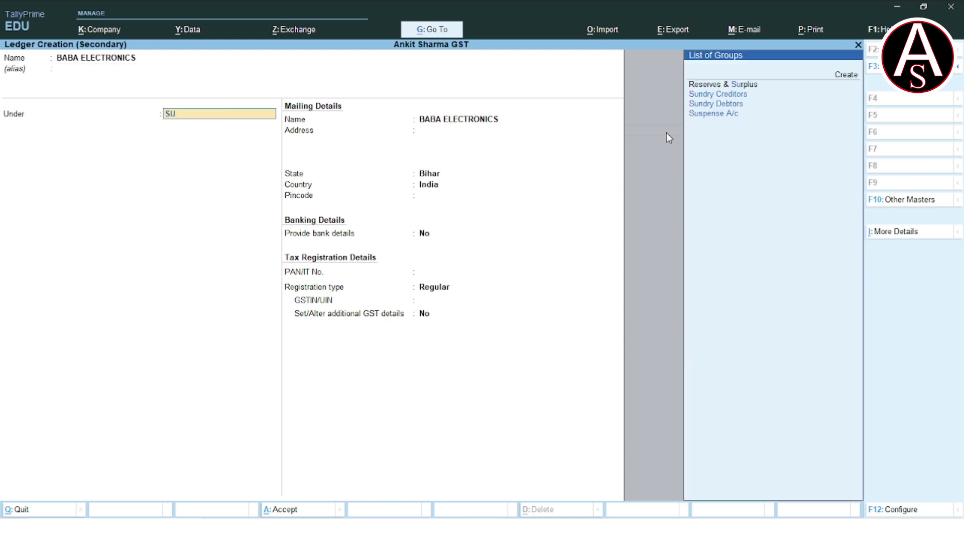
key("Down")
key("Return")
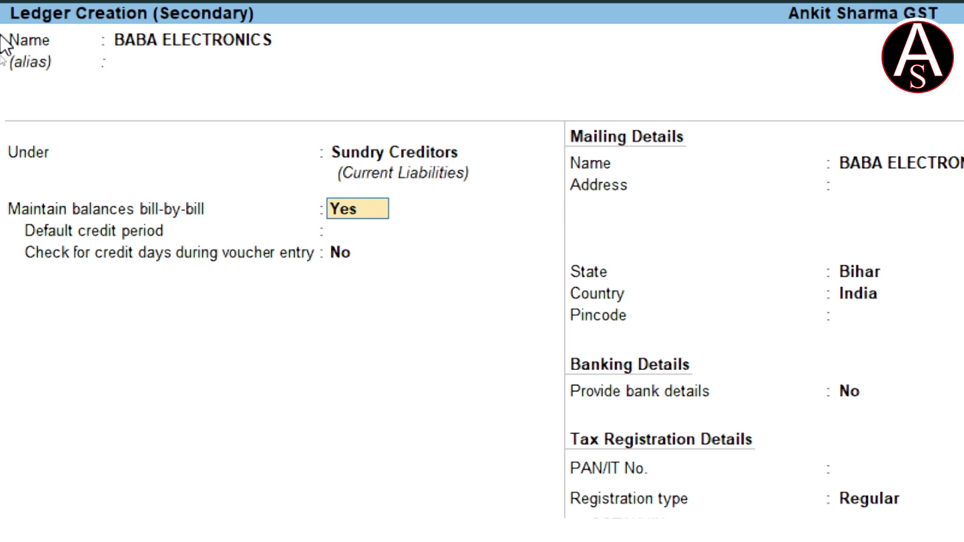
key("Return")
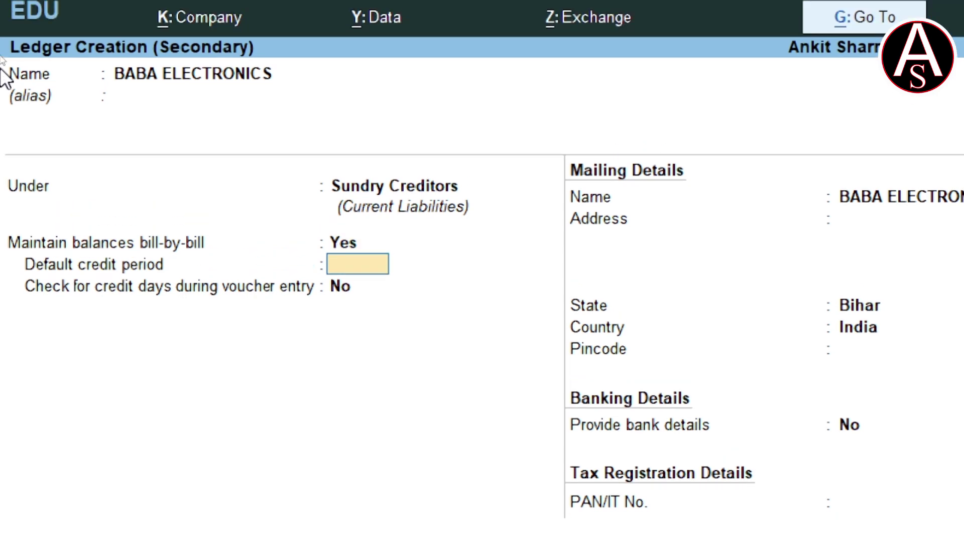
type("1")
key("BackSpace")
key("Return")
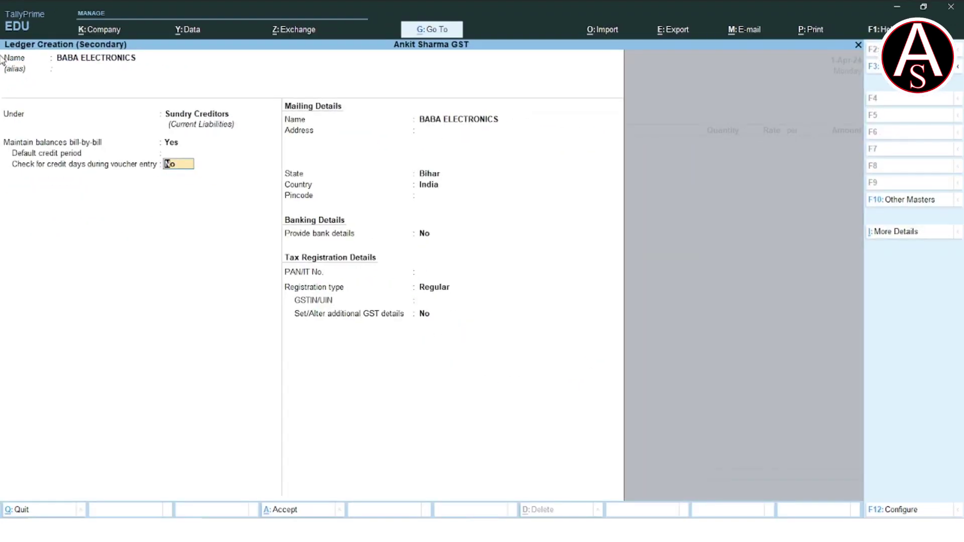
Fill in the supplier's address, keep state Bihar, and enter the pincode.
key("Return")
key("Return")
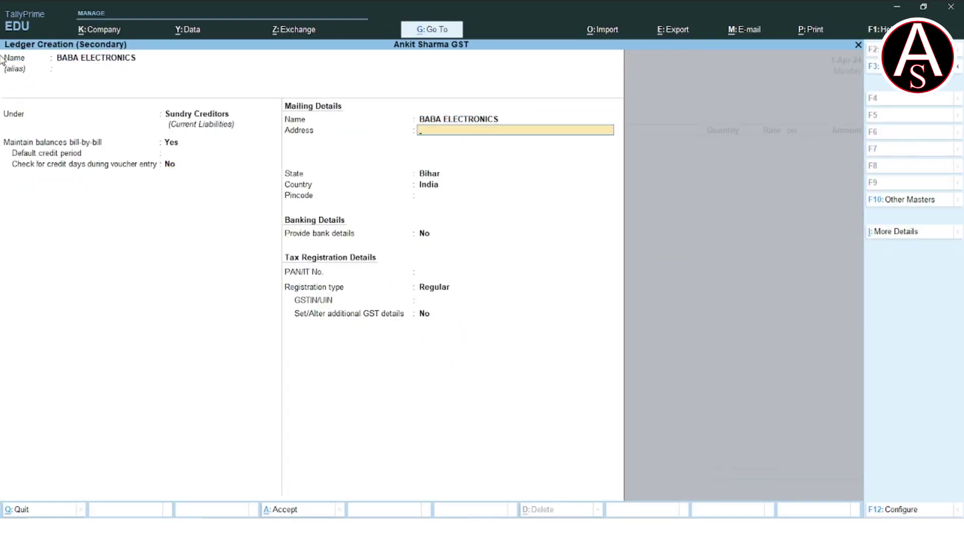
type("MIRJANHAT BGP")
key("Return")
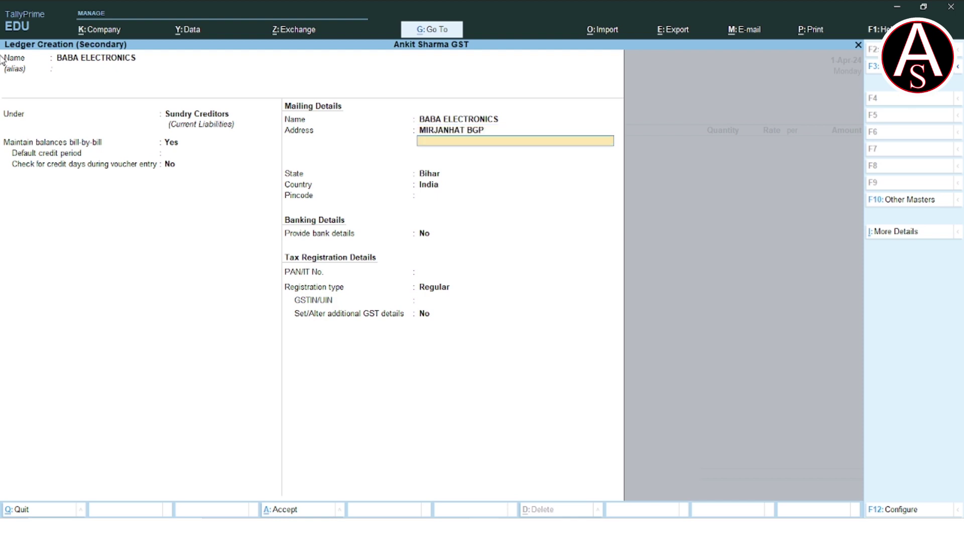
key("Return")
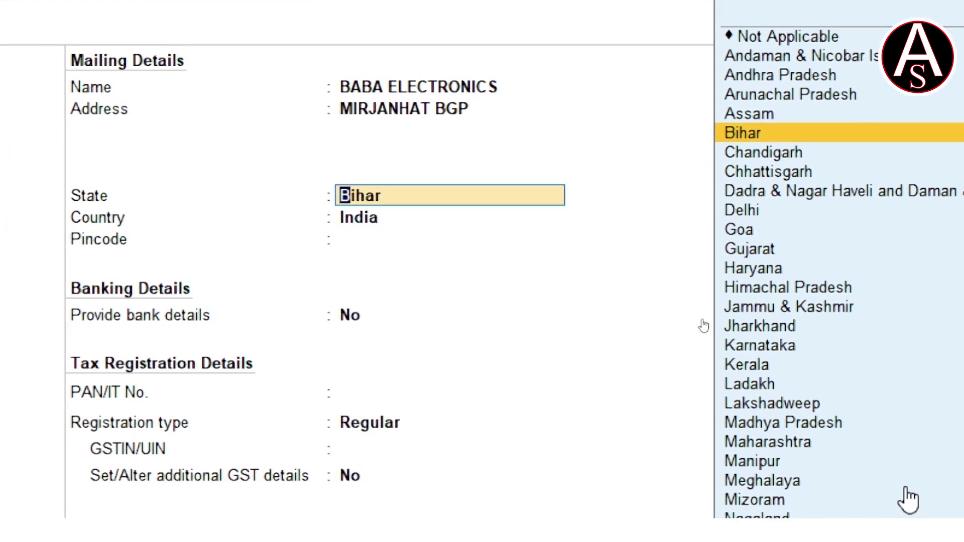
key("Return")
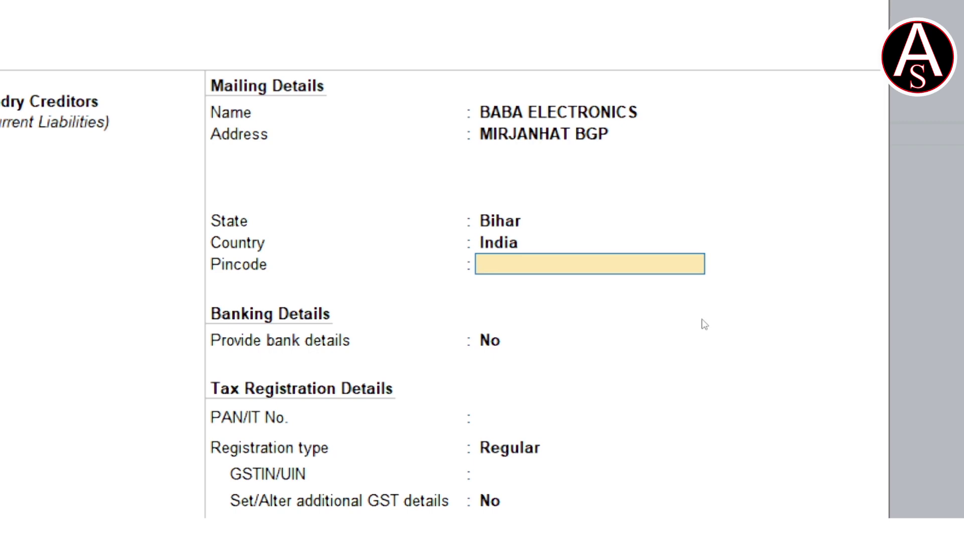
type("10")
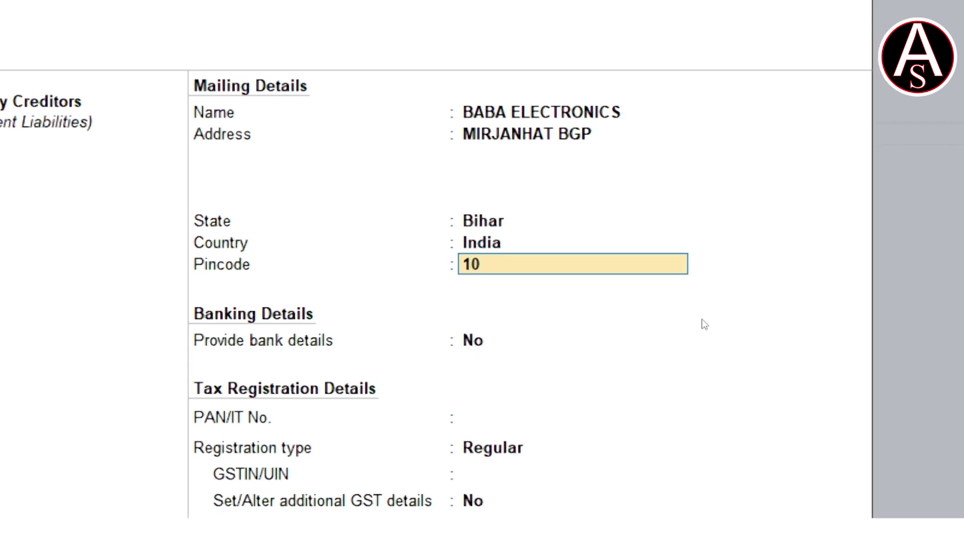
key("Return")
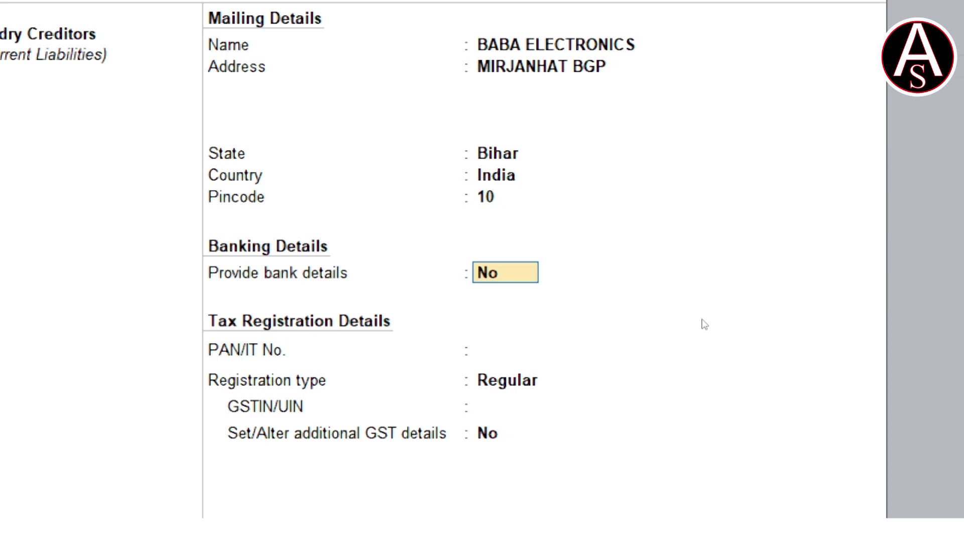
key("Return")
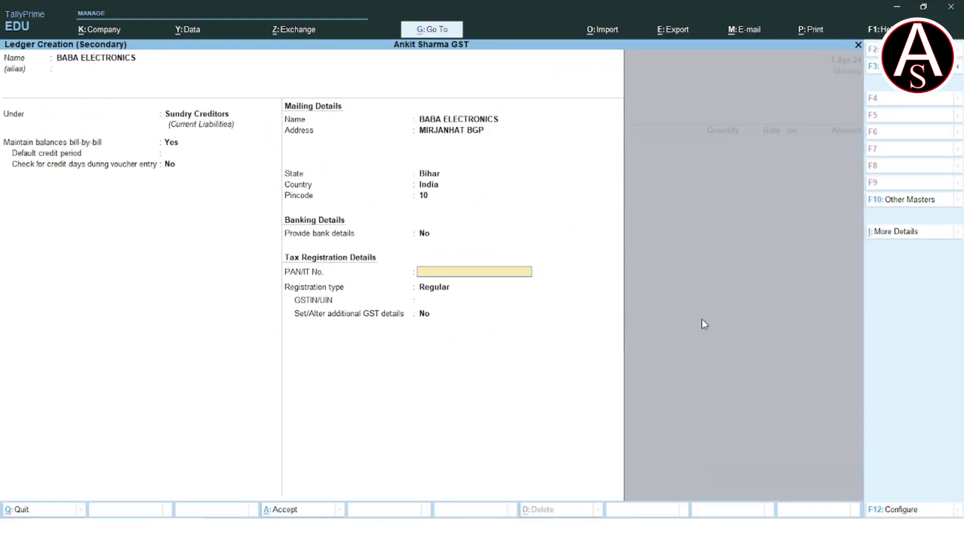
Enter the supplier's PAN and GSTIN from the invoice, keep Regular registration, and save the ledger.
key("alt+Tab")
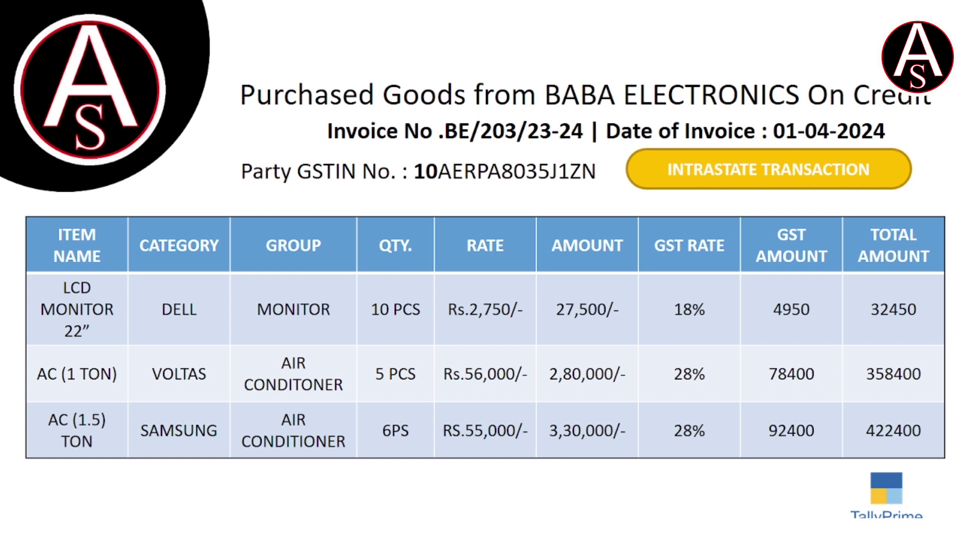
key("alt+Tab")
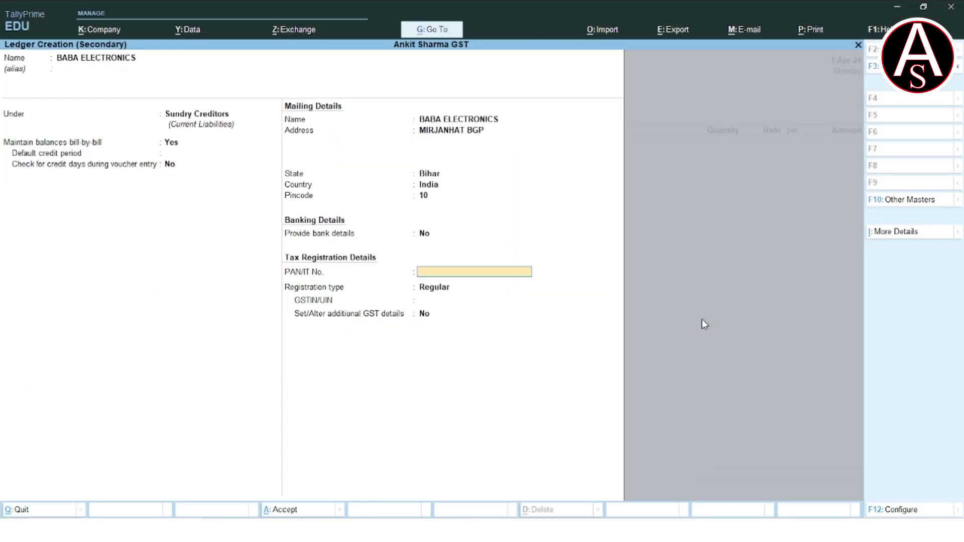
key("Return")
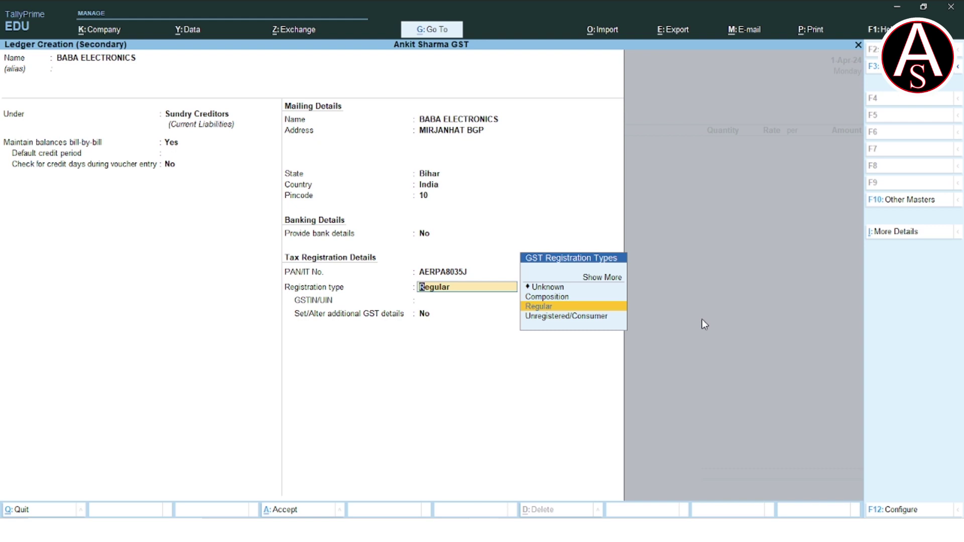
key("Return")
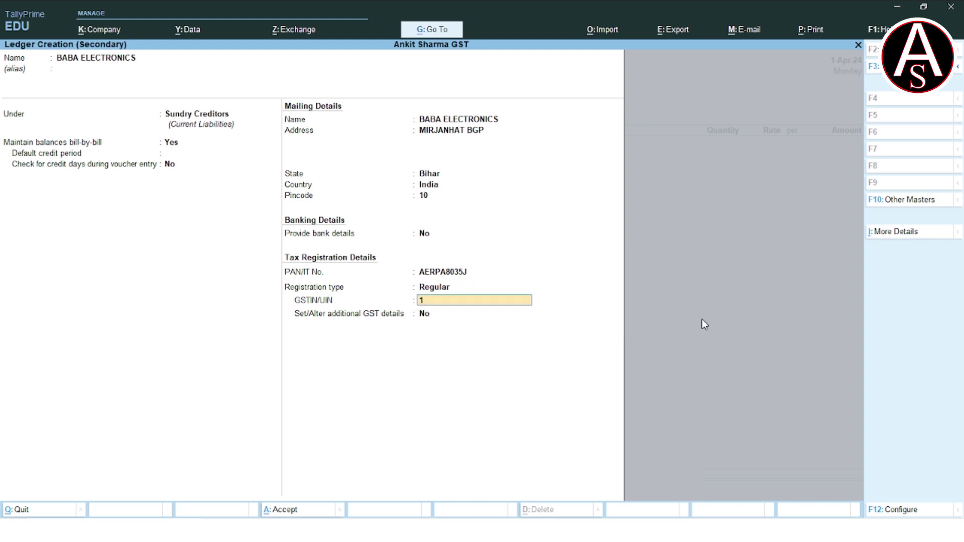
key("Return")
key("Return")
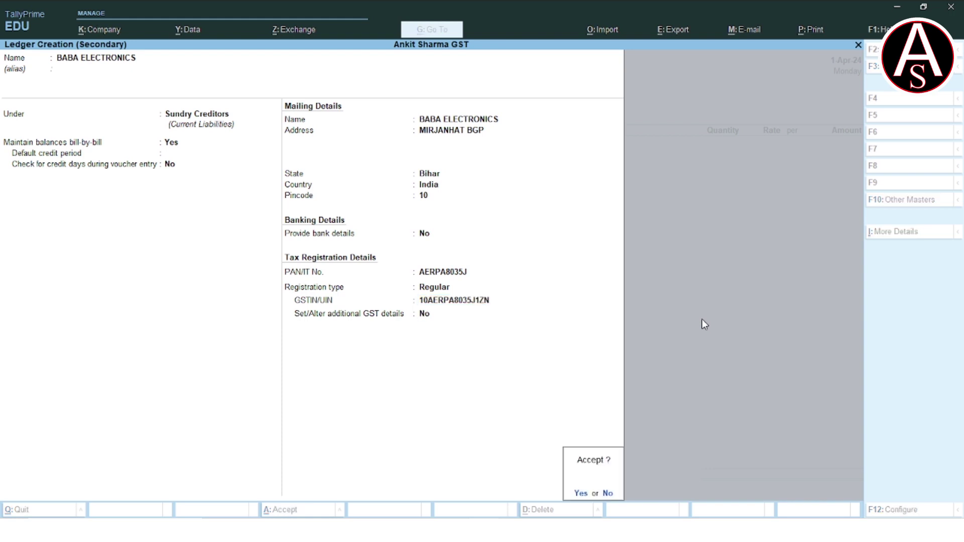
key("Return")
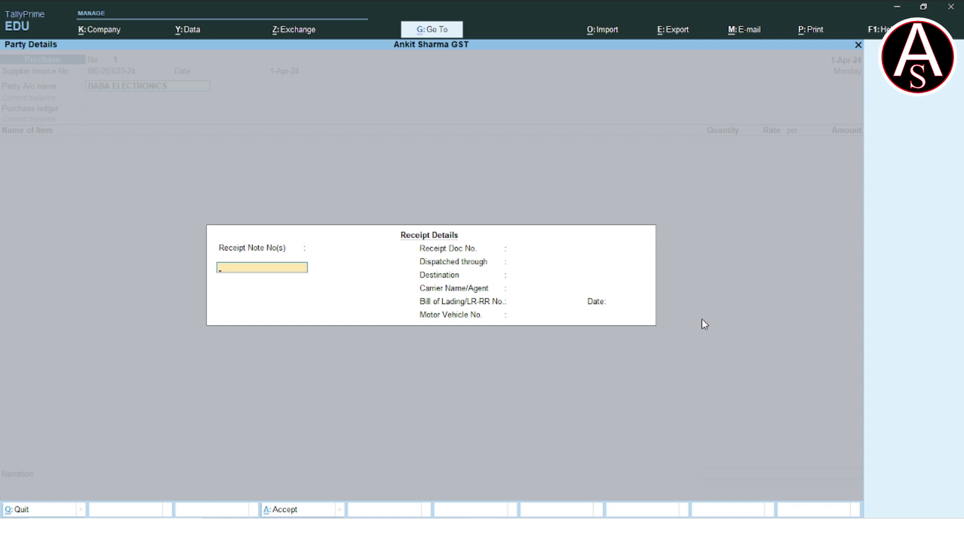
key("Return")
key("Return")
key("Return")
key("Return")
key("Return")
key("Return")
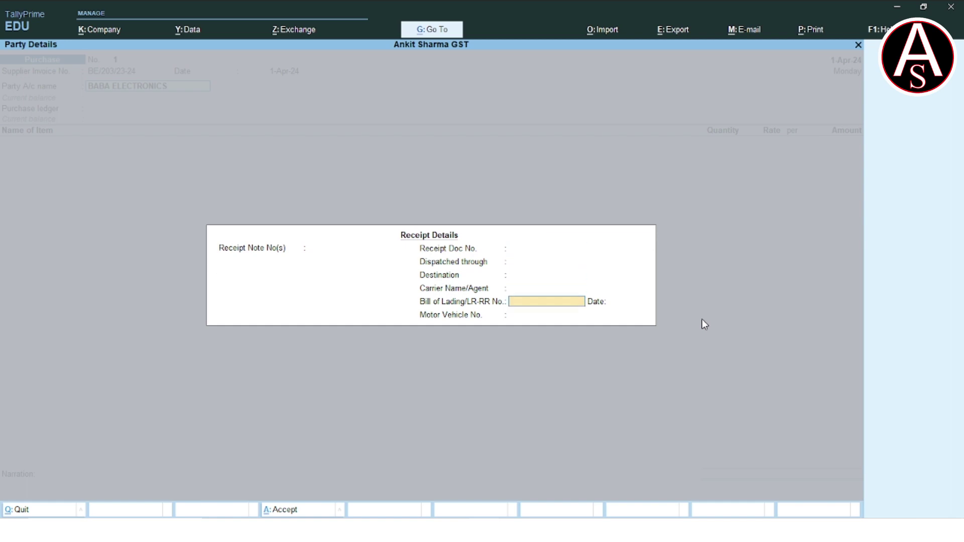
Accept the party details, then create a PURCHASE A/C ledger under Purchase Accounts and save it.
key("Return")
key("Return")
key("Return")
key("Return")
key("Return")
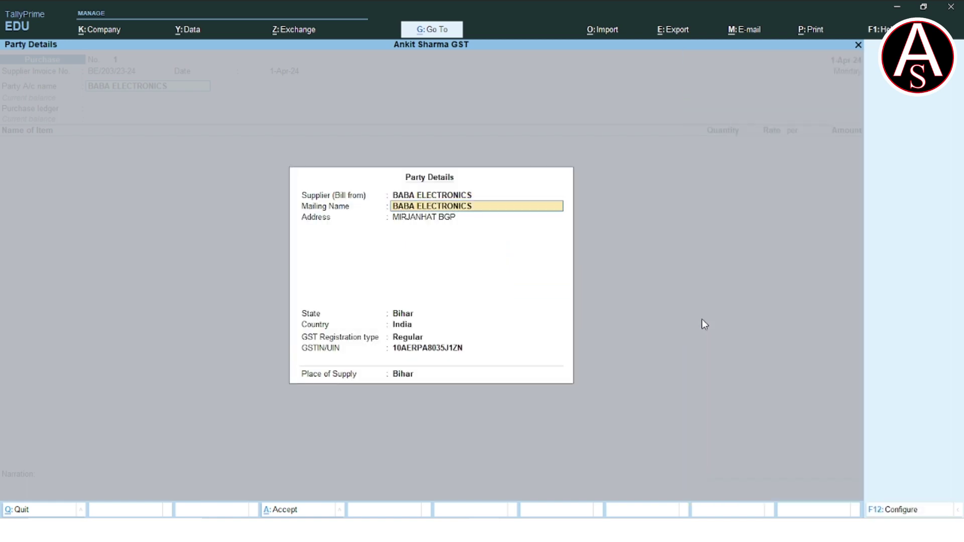
key("Return")
key("Return")
key("Return")
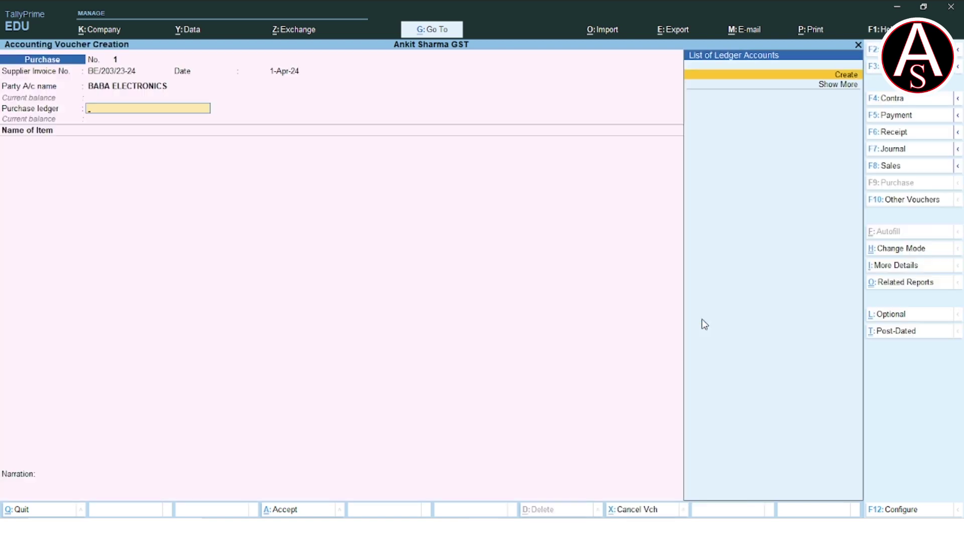
key("Return")
type("PUR")
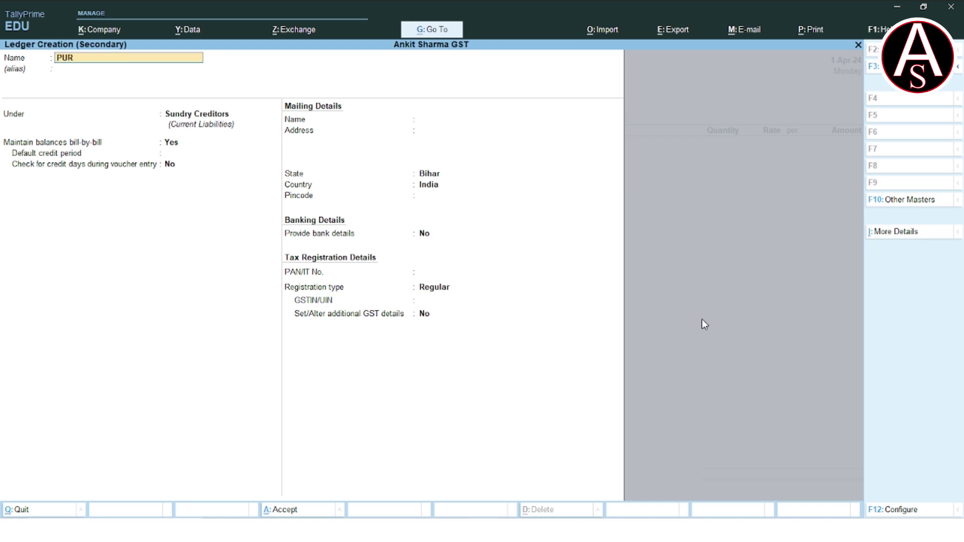
type("CHASE A/C")
key("Return")
key("Return")
type("PU")
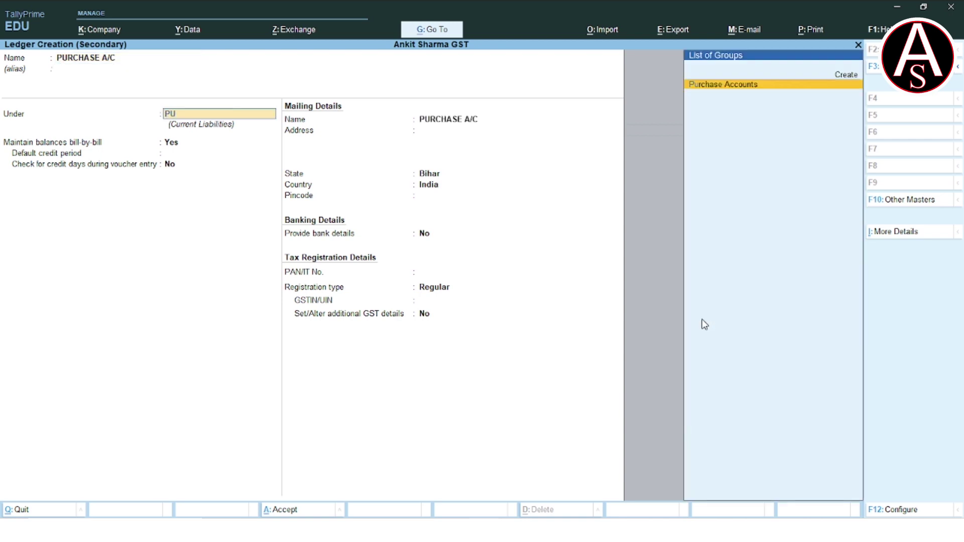
key("Return")
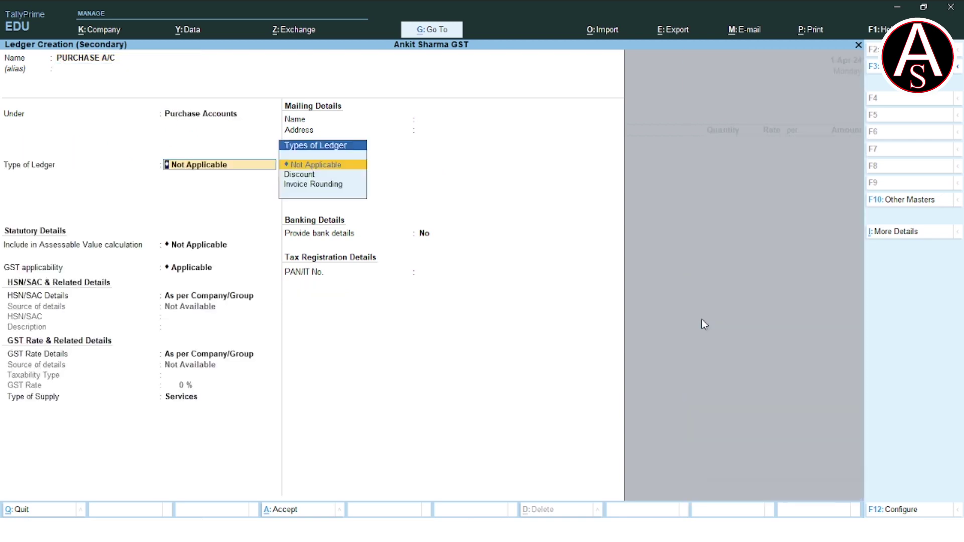
key("Return")
key("Return")
key("Return")
key("Return")
key("Return")
key("Return")
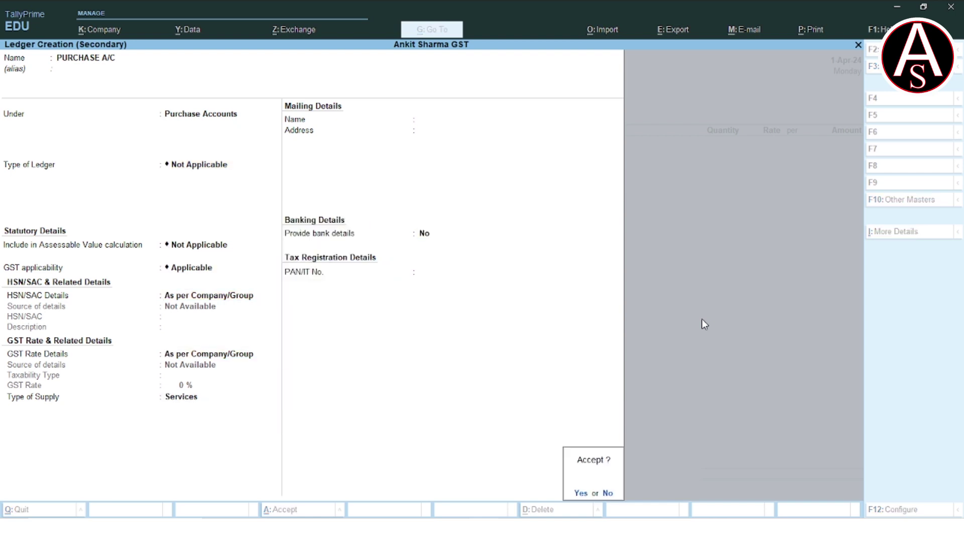
key("Return")
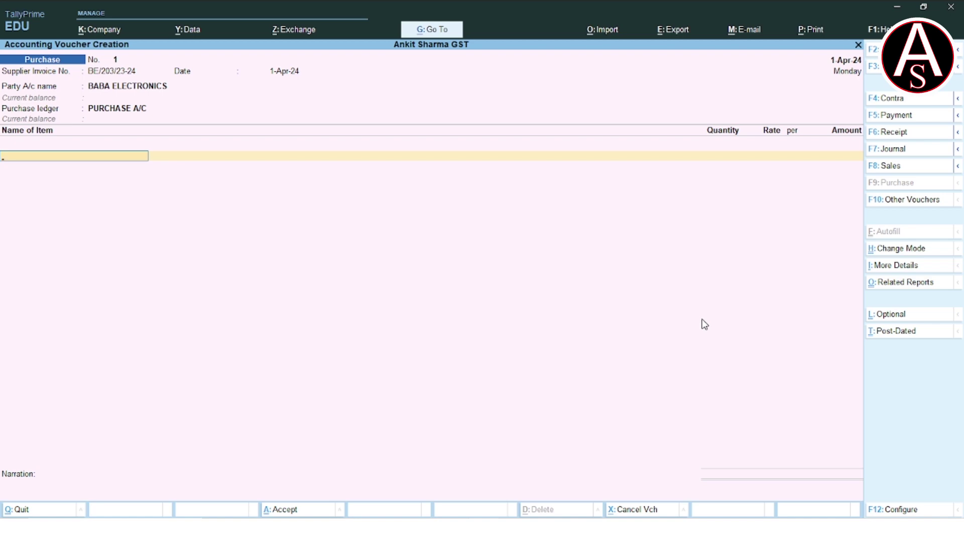
Check the invoice slide, then create a stock item named LCD MONITOR 22" on the item line.
key("alt+Tab")
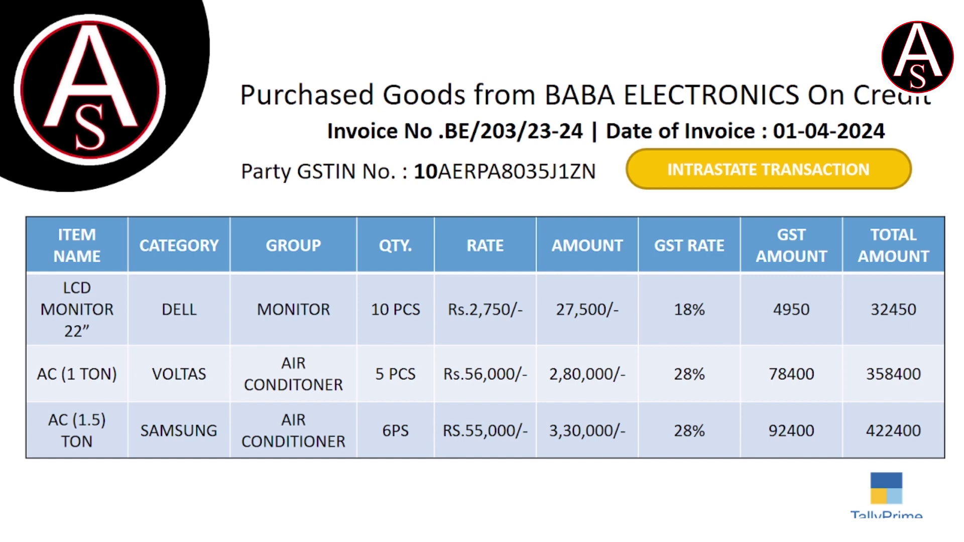
key("alt+Tab")
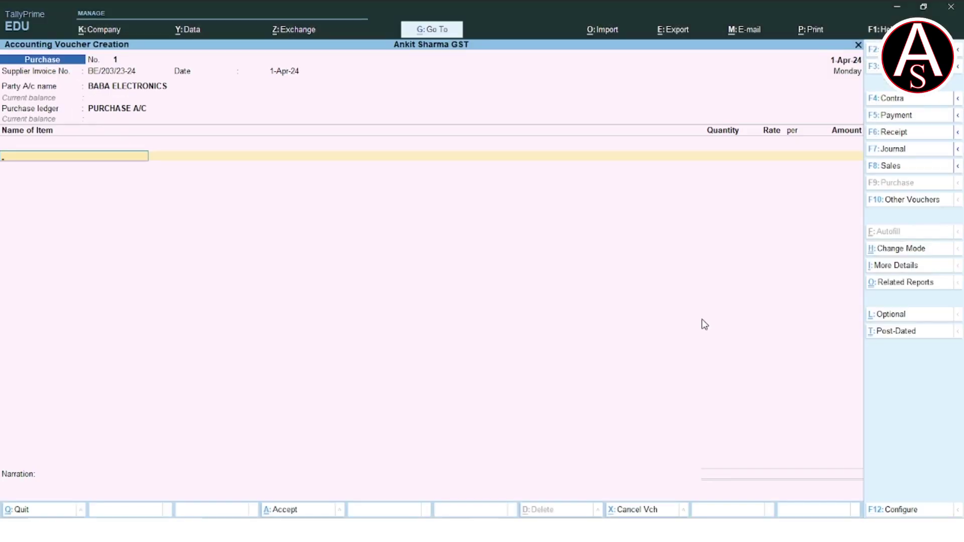
type("L")
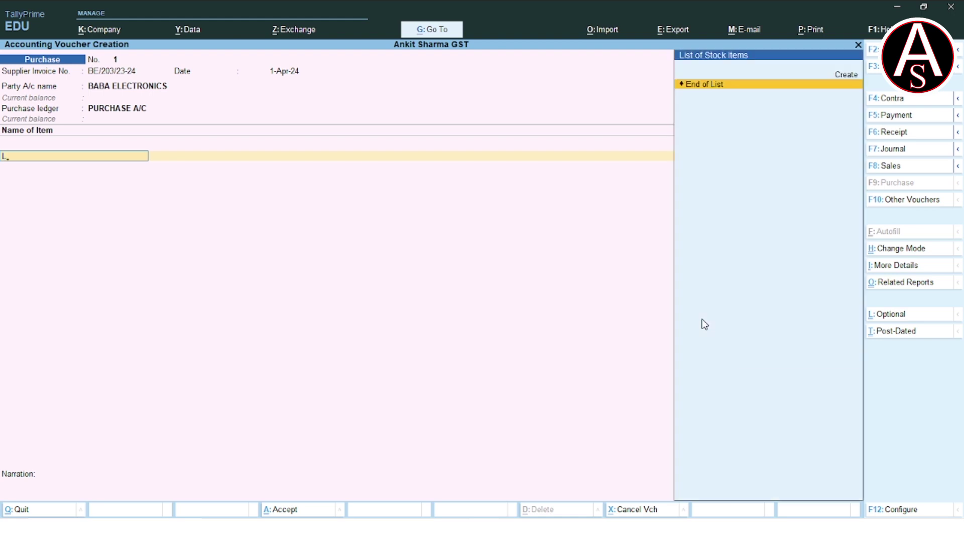
key("Up")
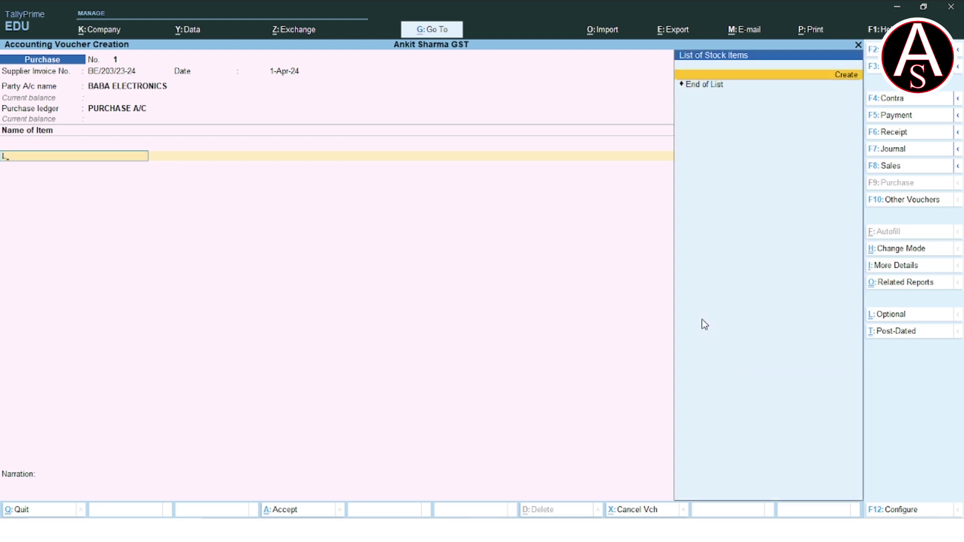
key("alt+c")
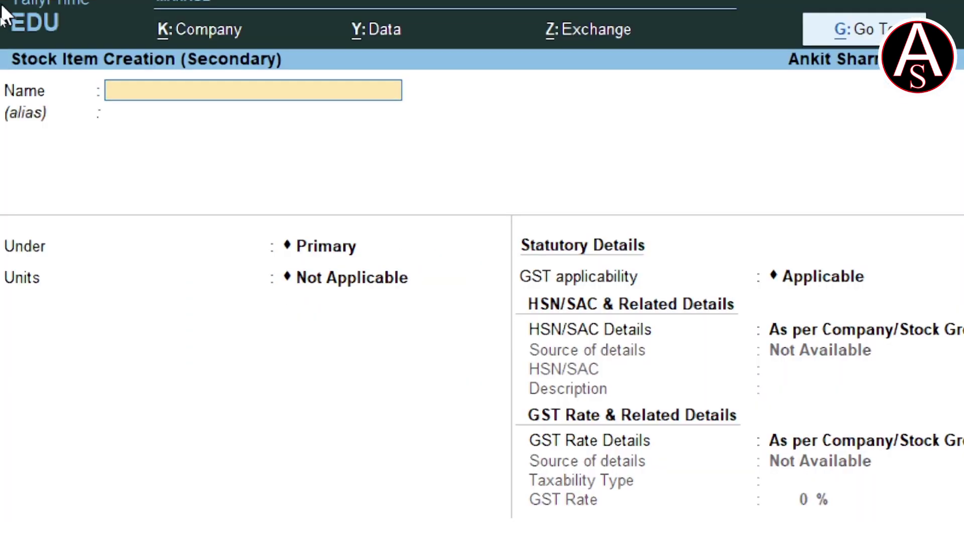
type("LCD MO")
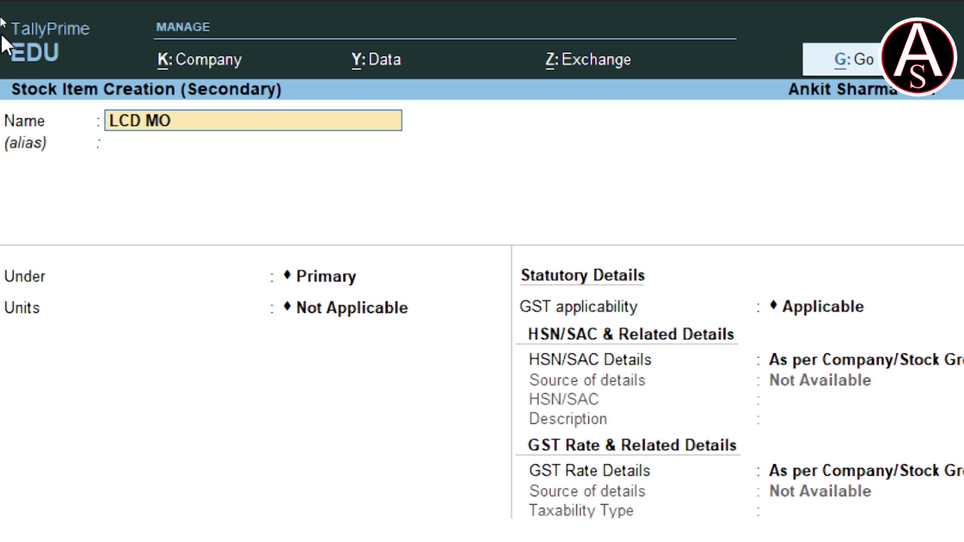
type("NITOR 22\"")
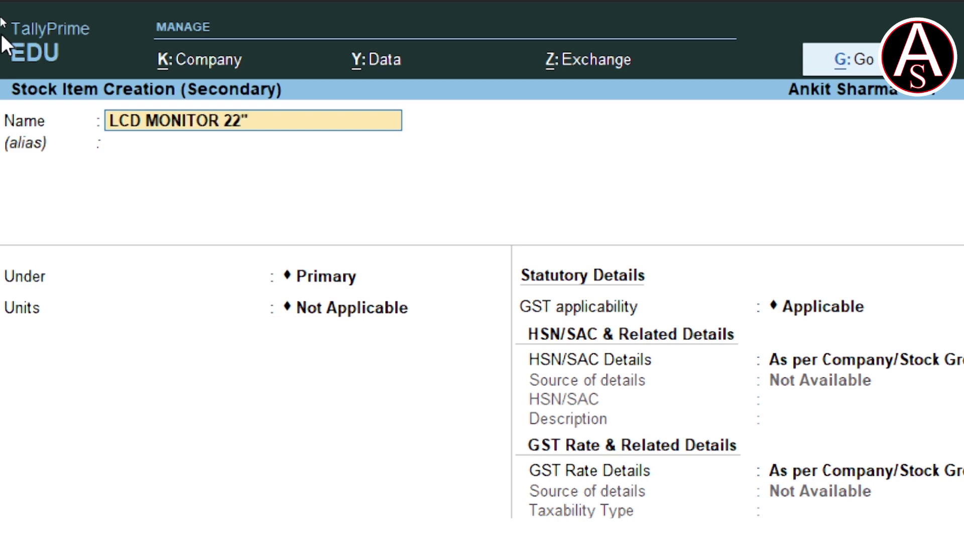
key("Return")
key("Return")
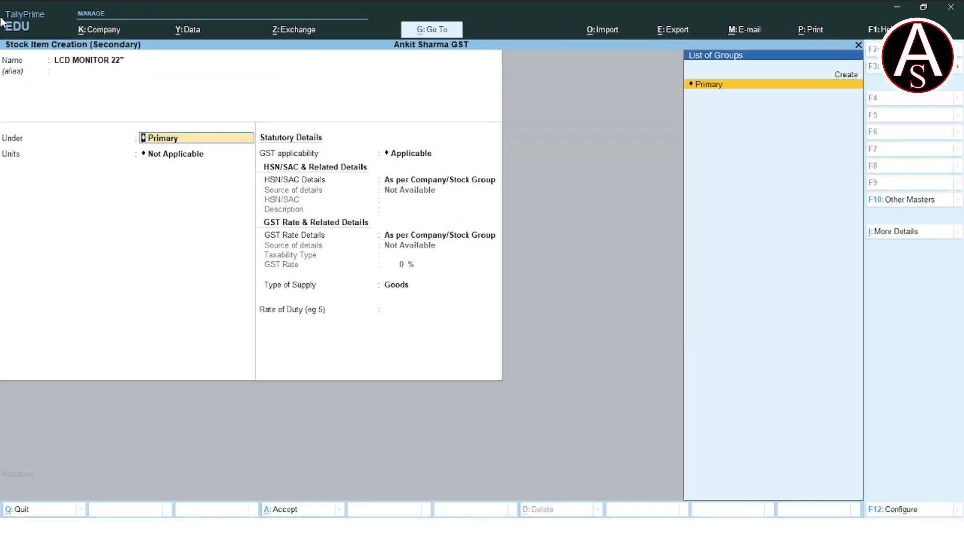
Create stock group MONITOR under Primary with quantities added set to YES.
key("Up")
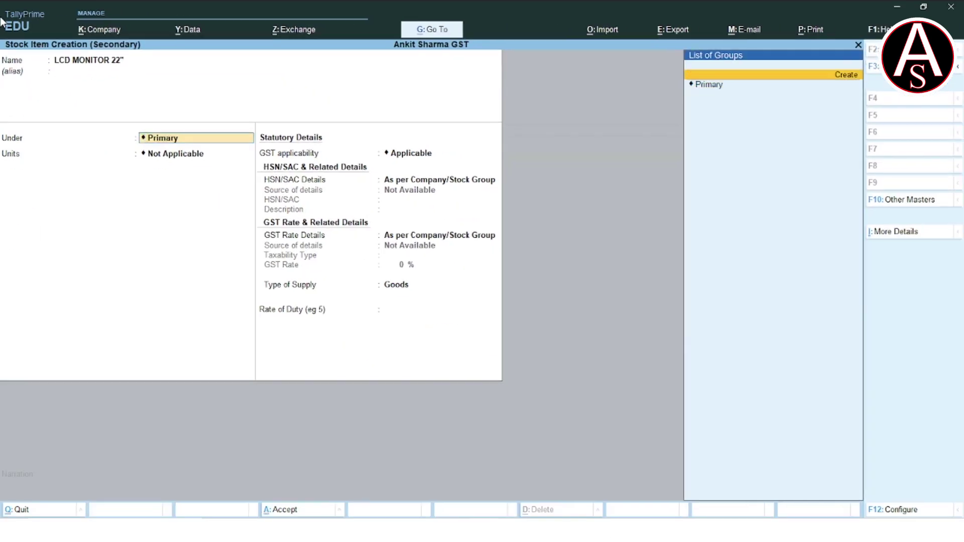
key("Return")
type("MONITOR")
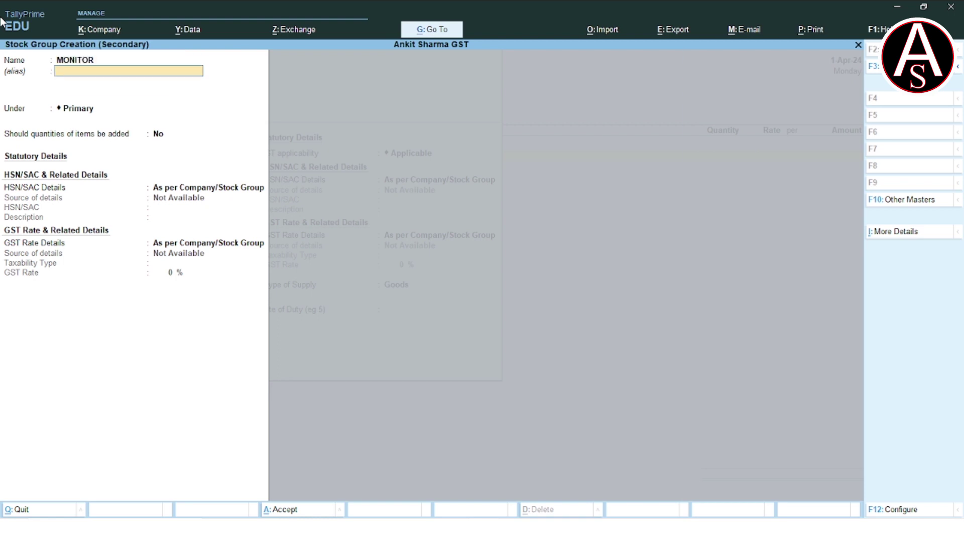
key("Return")
key("Return")
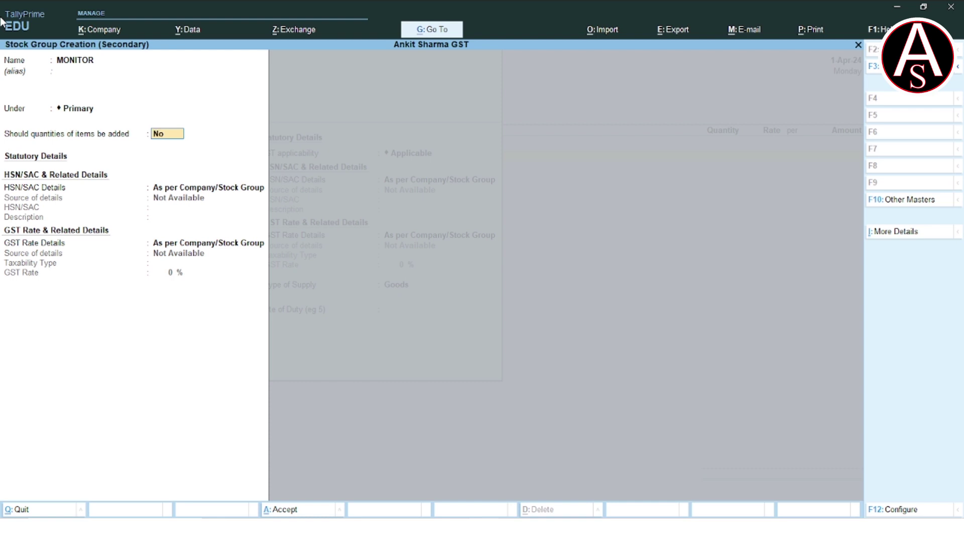
type("YES")
key("Return")
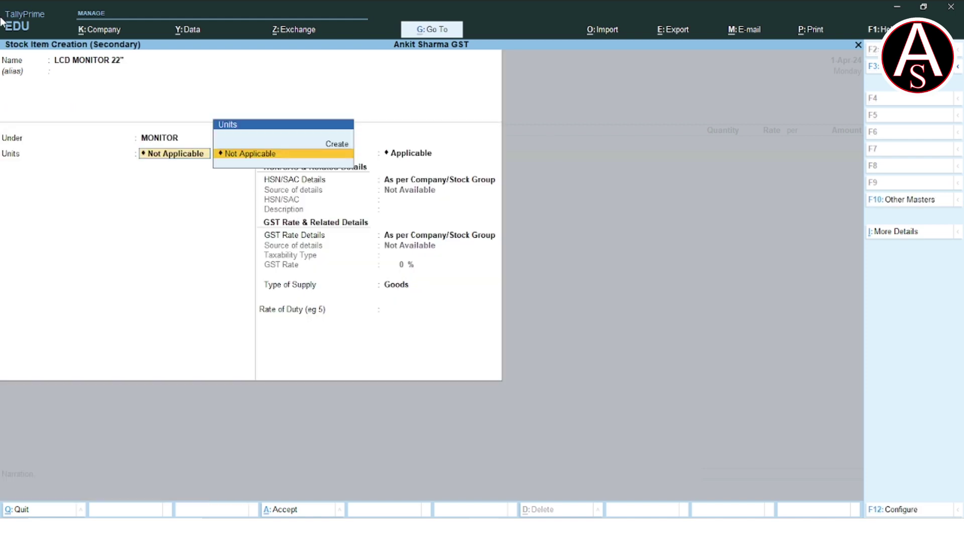
Create unit PCS, formal name PIECES, with quantity code PCS-PIECES, and save it.
key("Up")
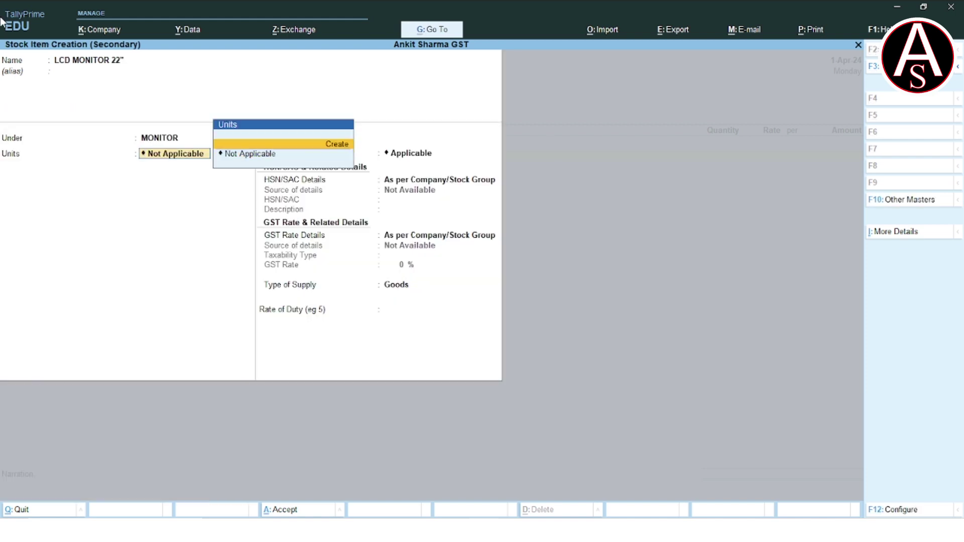
key("Return")
type("PCS")
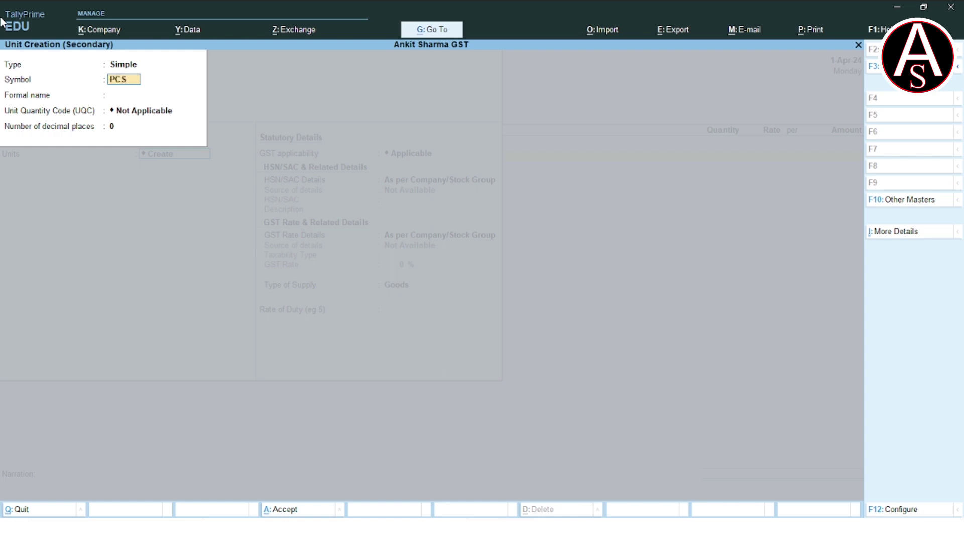
key("Return")
type("PIECES")
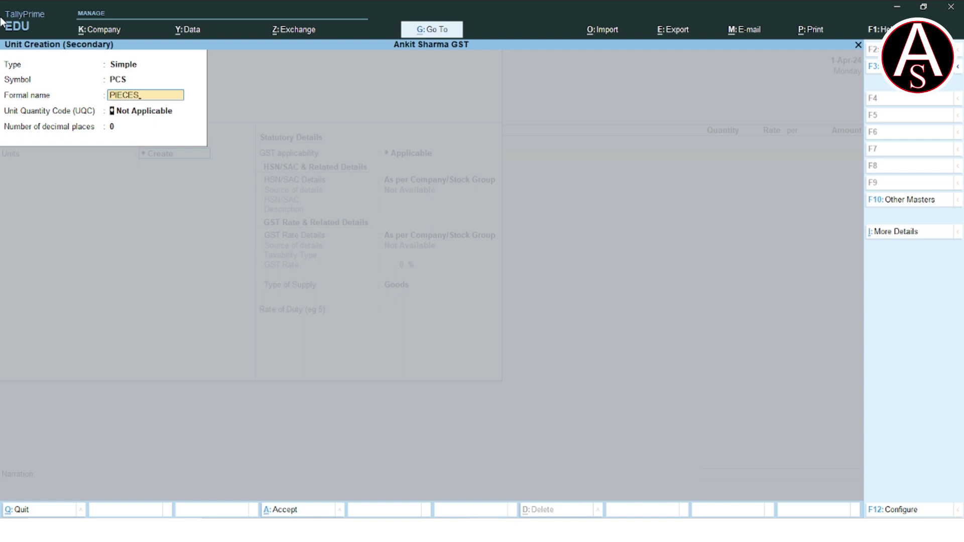
key("Return")
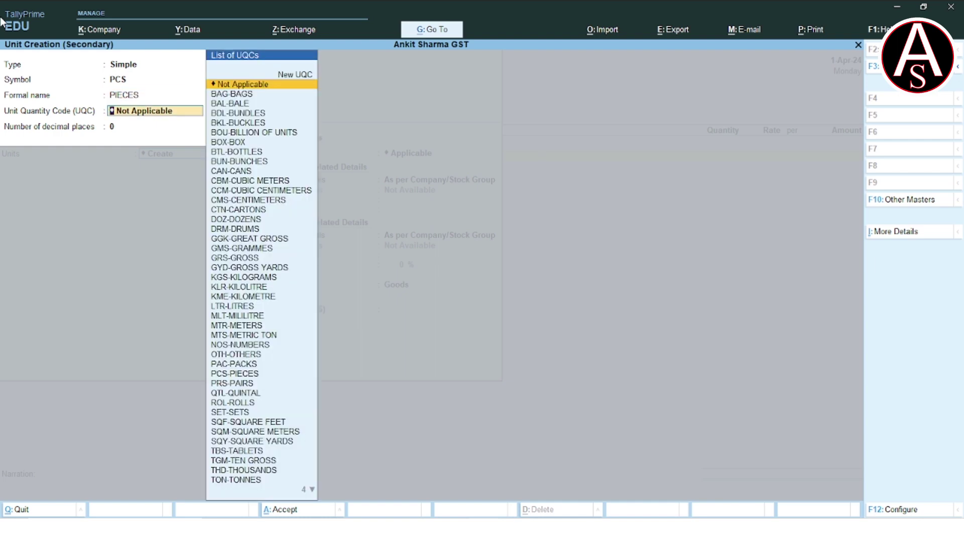
type("PC")
key("Return")
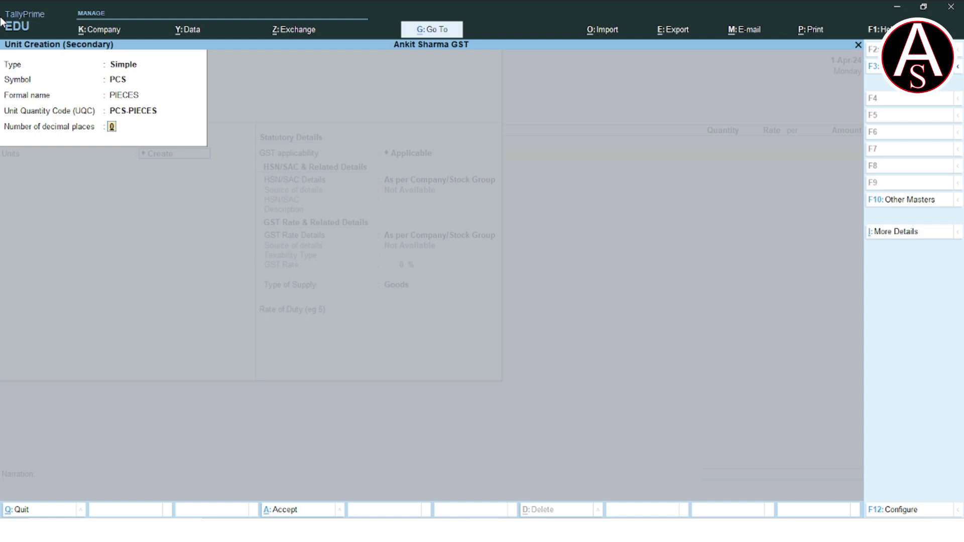
key("Return")
key("Return")
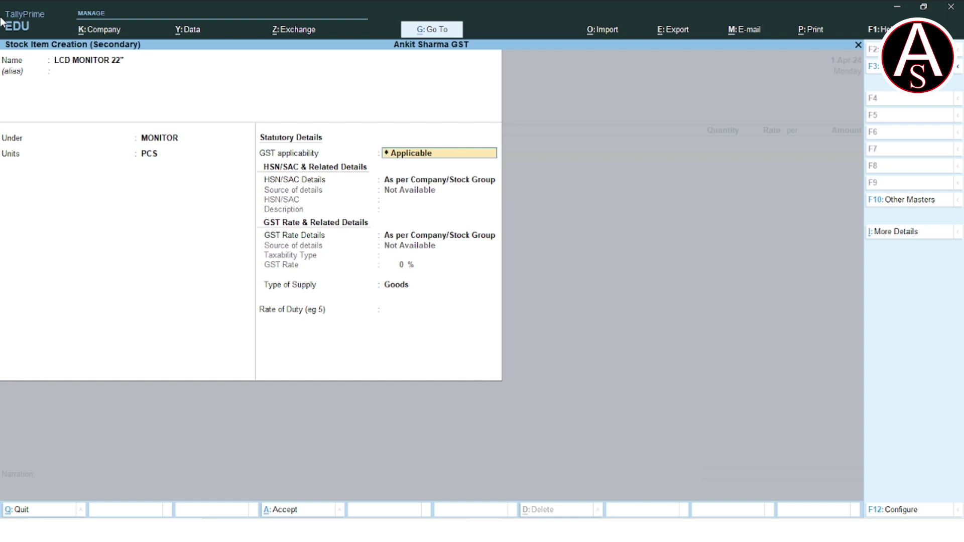
In F12 settings, show more configurations and enable stock categories for stock items.
key("F12")
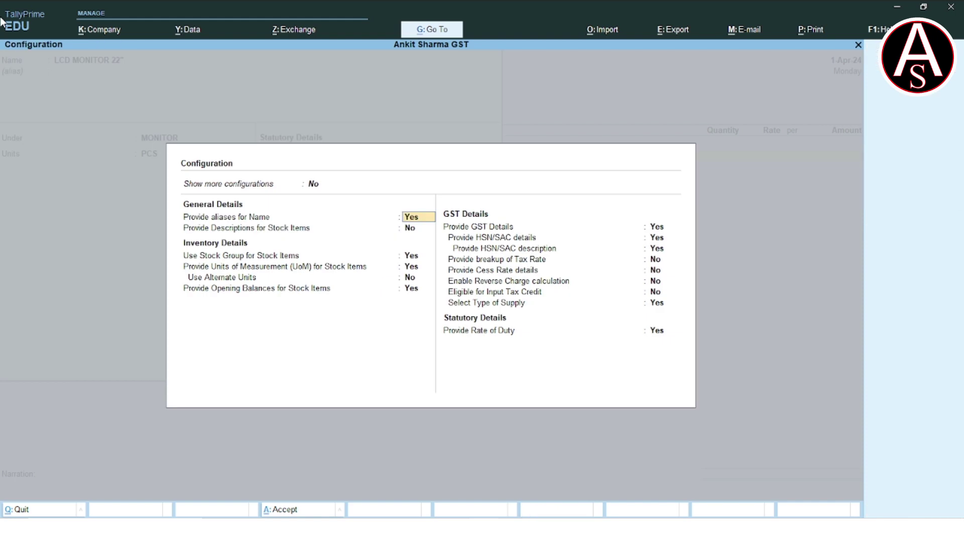
key("Up")
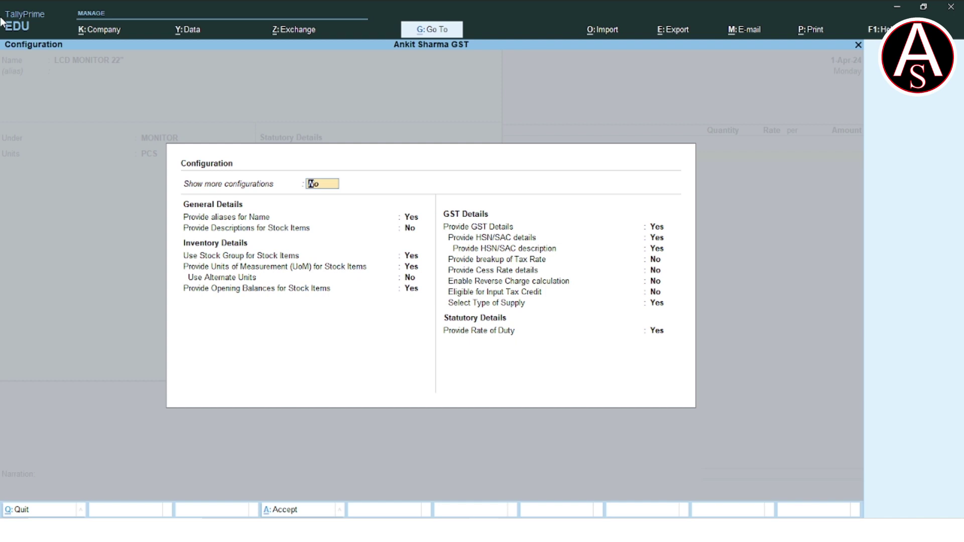
type("Y")
key("Return")
key("Return")
key("Return")
key("Return")
key("Return")
key("Return")
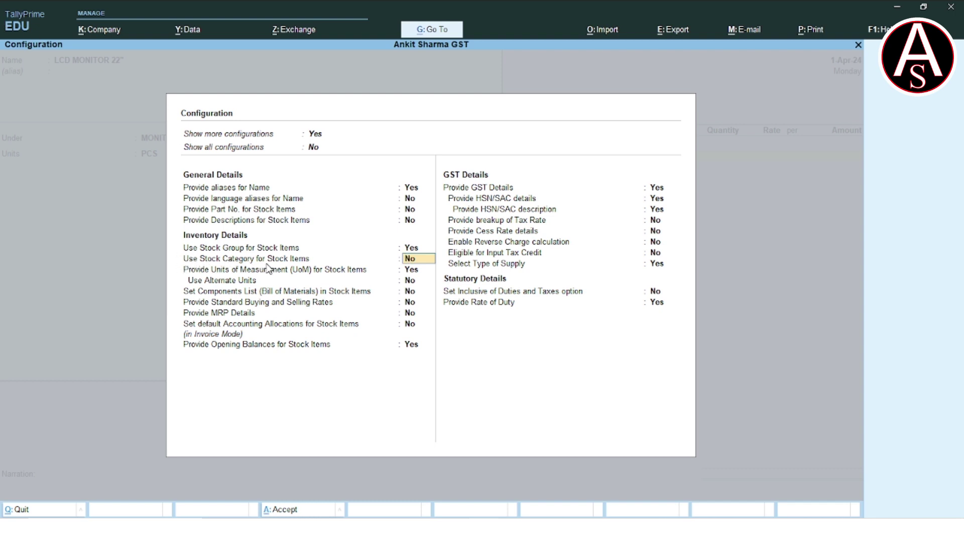
type("y")
key("Return")
key("ctrl+a")
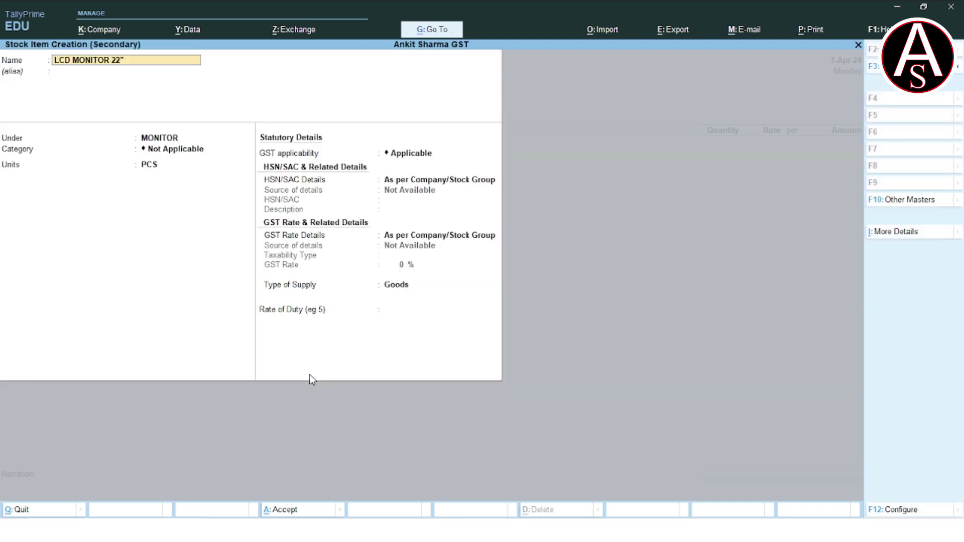
Create a DELL stock category under Primary for LCD MONITOR 22", keeping PCS as the unit.
key("Return")
key("Return")
key("Return")
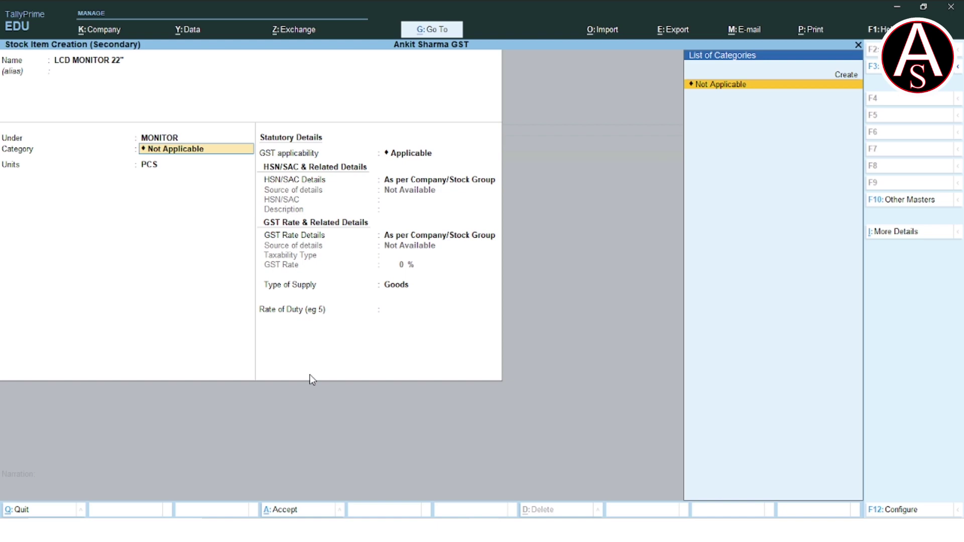
key("alt+Tab")
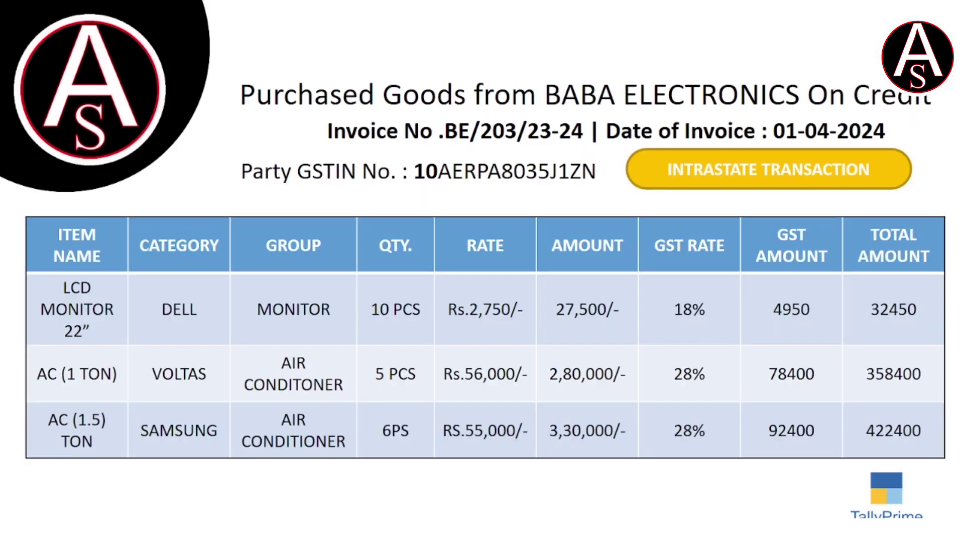
key("alt+Tab")
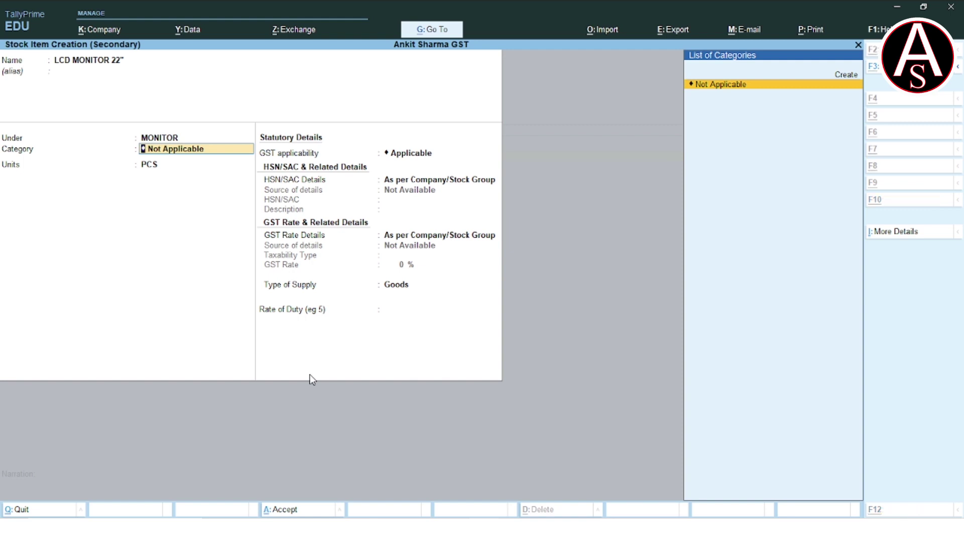
key("alt+c")
type("DELL")
key("Return")
key("Return")
key("Return")
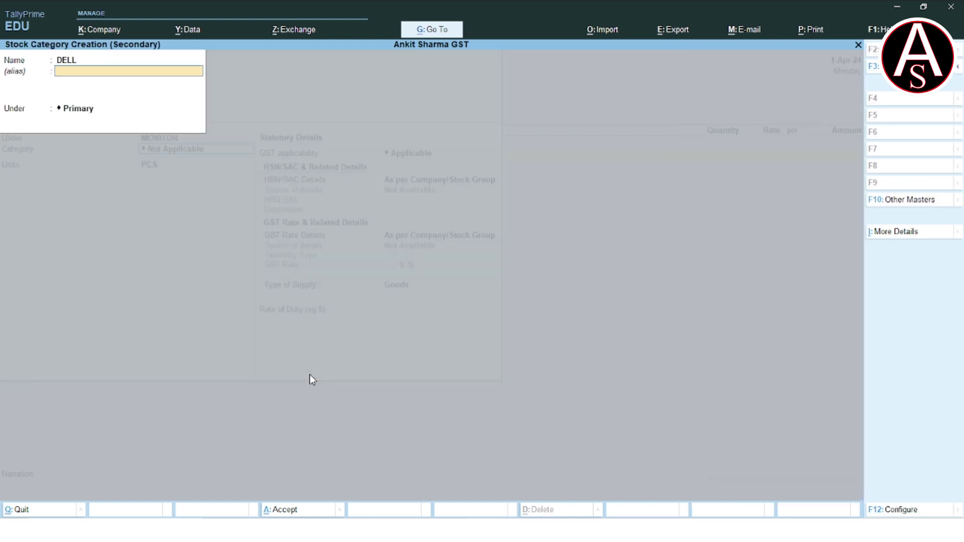
key("Return")
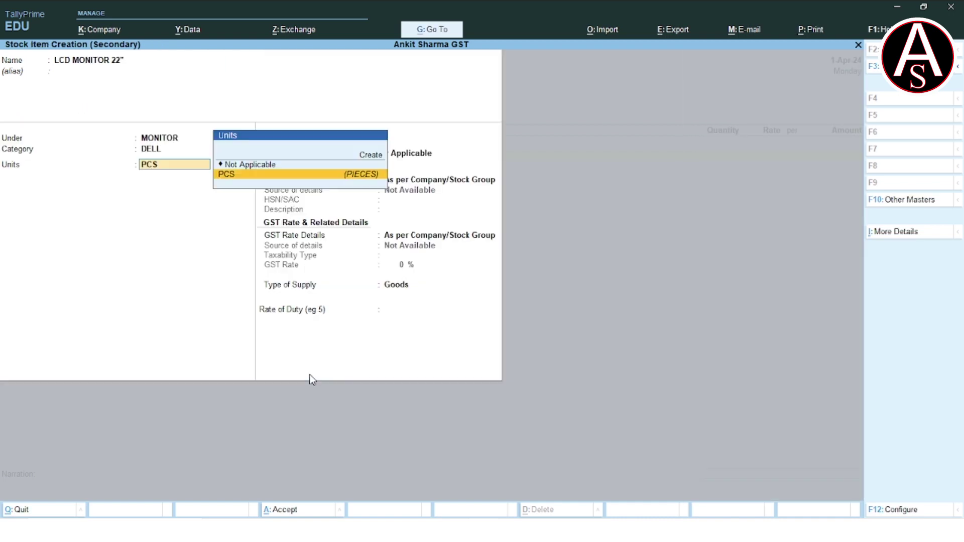
Specify GST details on LCD MONITOR 22" as Taxable at 18% for Goods, and save the item.
key("Return")
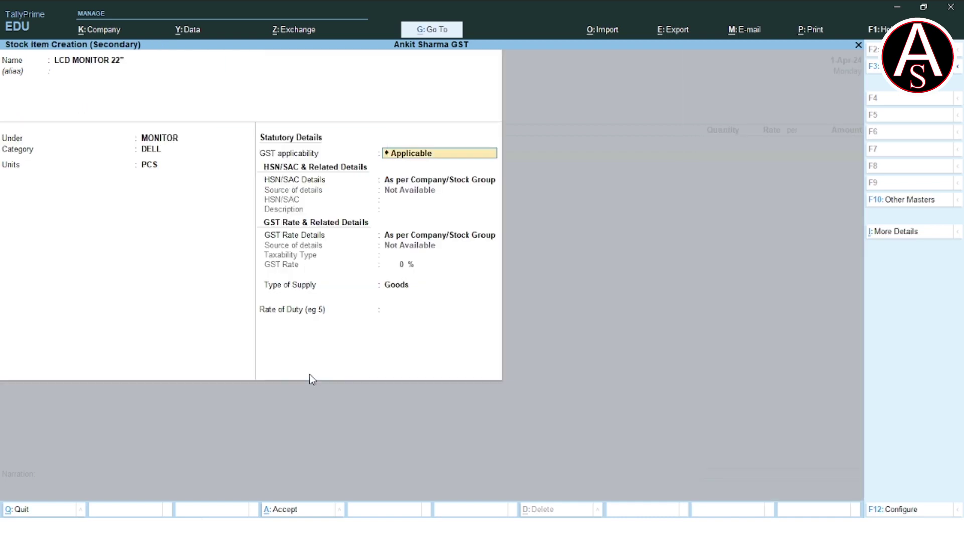
key("Return")
key("Return")
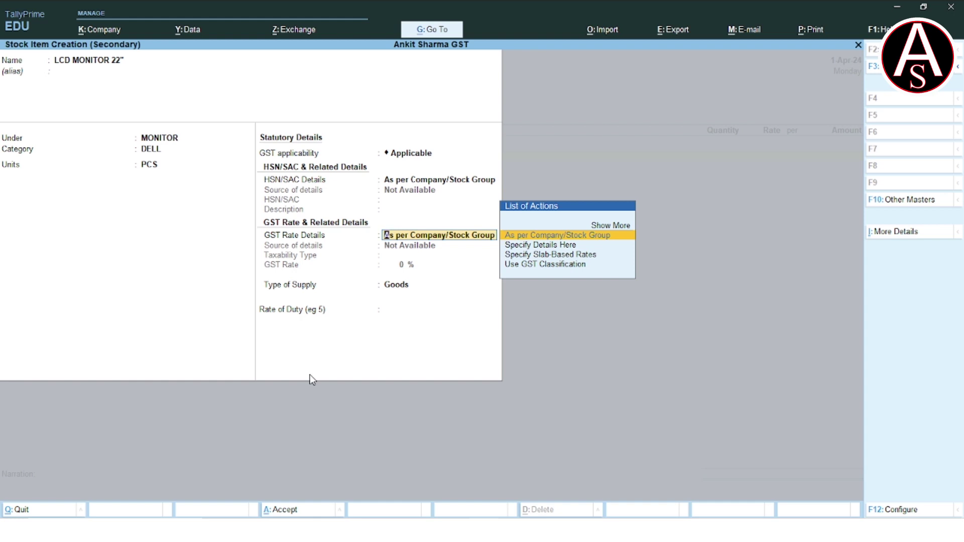
key("Down")
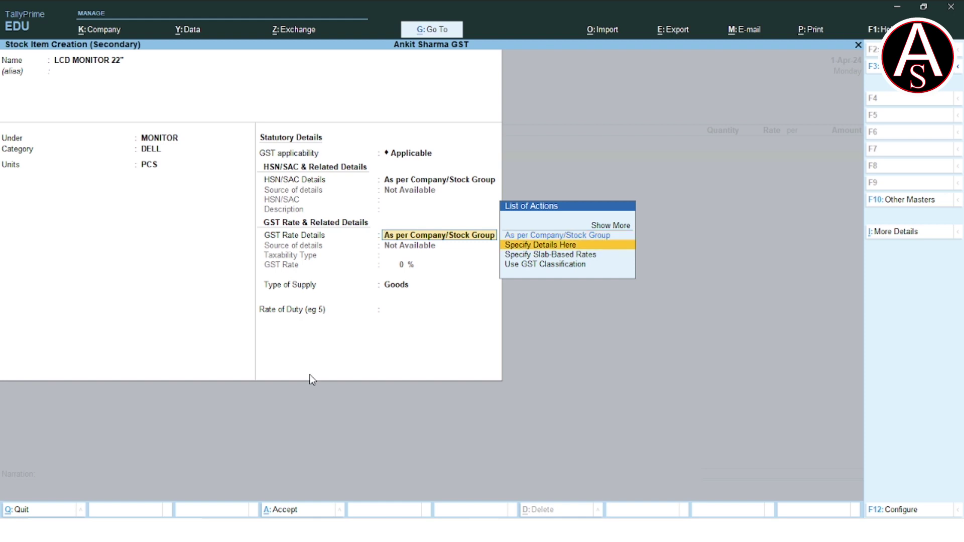
key("Return")
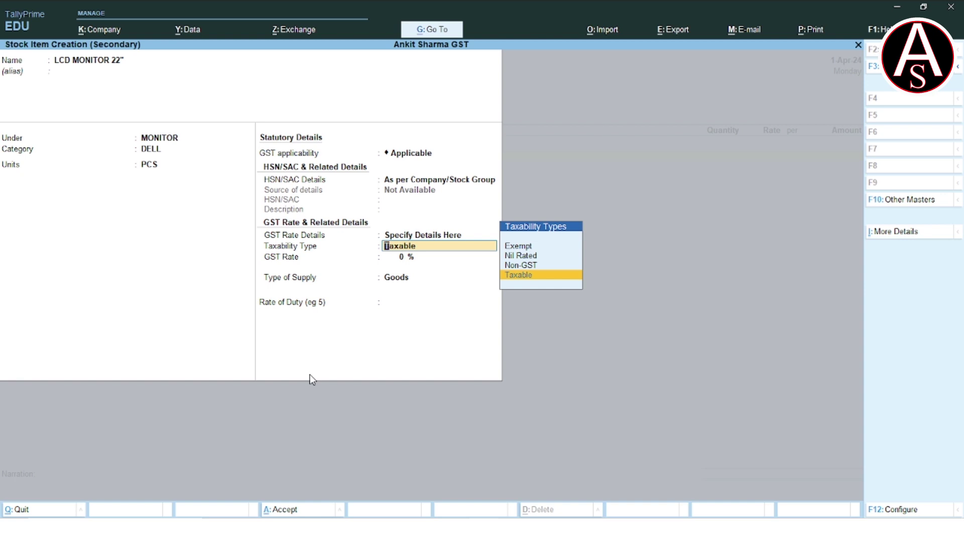
key("Return")
type("1")
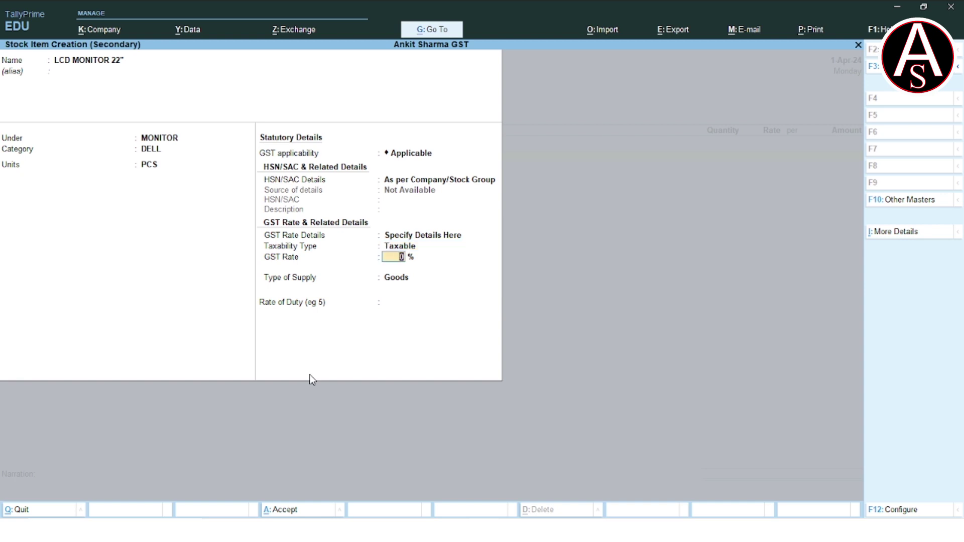
type("8")
key("Return")
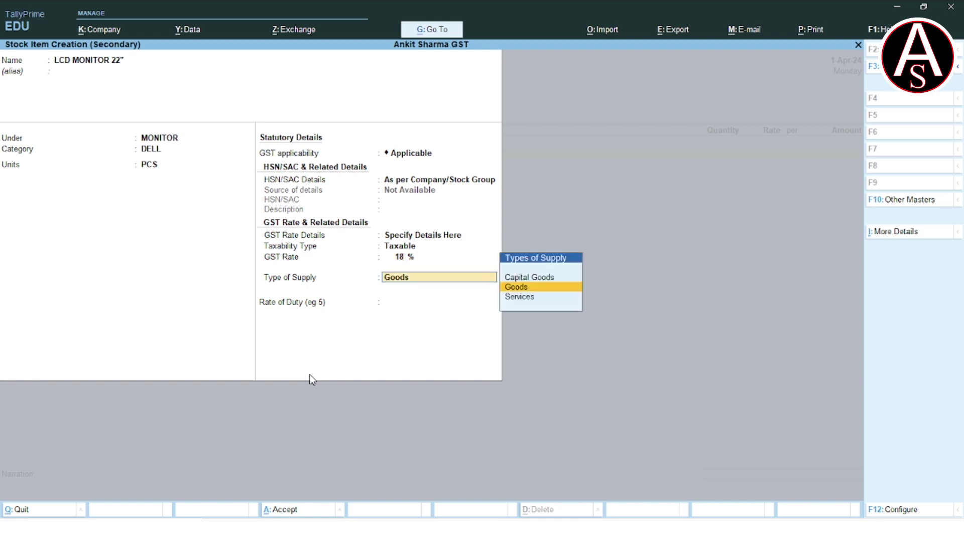
key("Return")
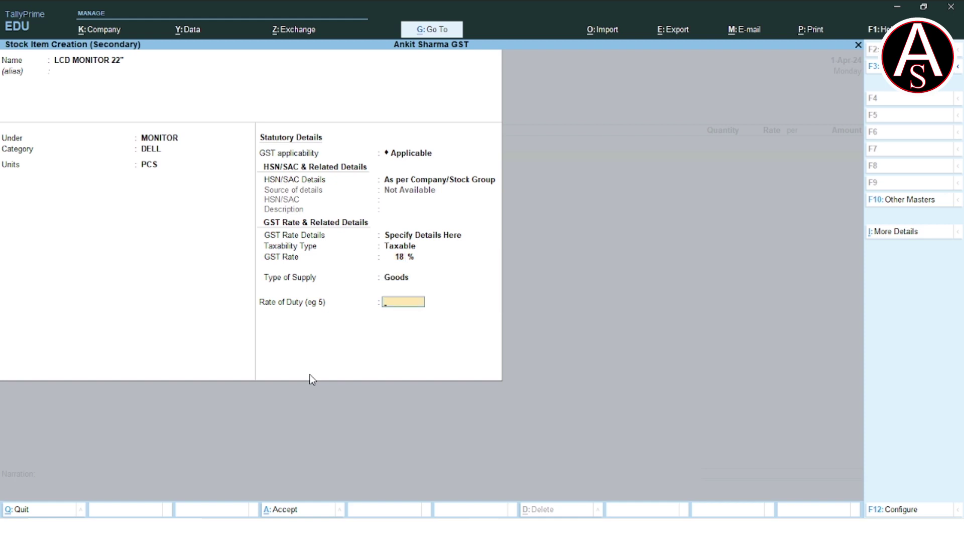
key("Return")
key("Return")
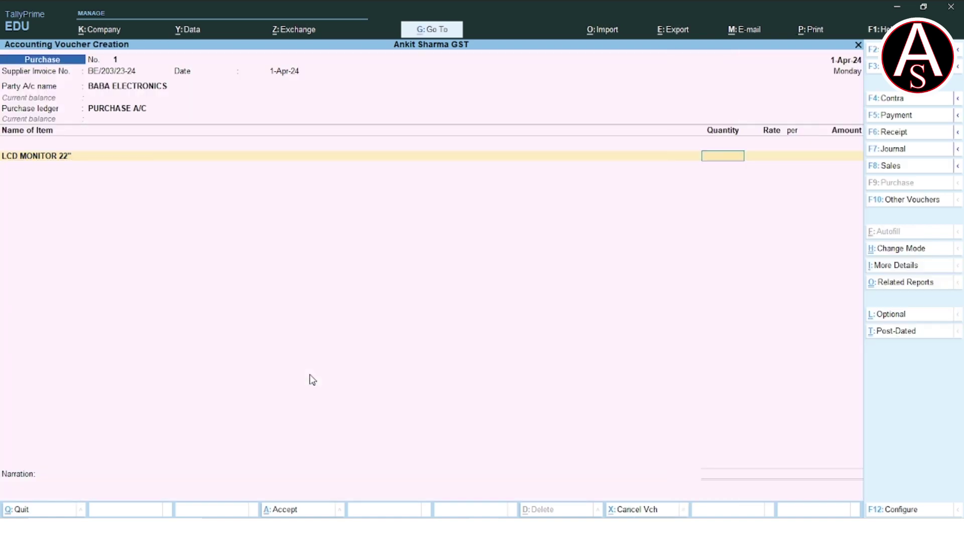
Enter quantity 10 and rate 2,750 for LCD MONITOR 22", giving an amount of 27,500.00.
key("alt+Tab")
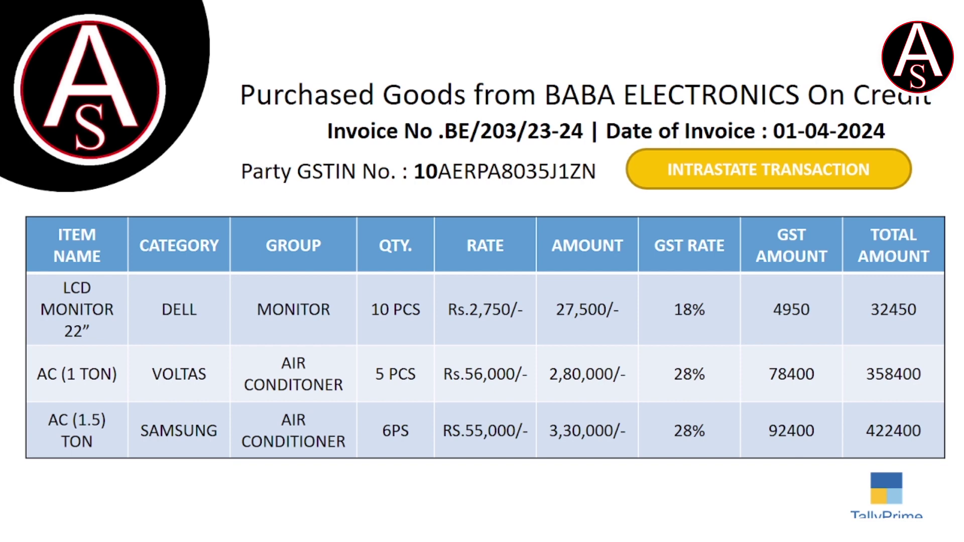
key("alt+Tab")
type("10")
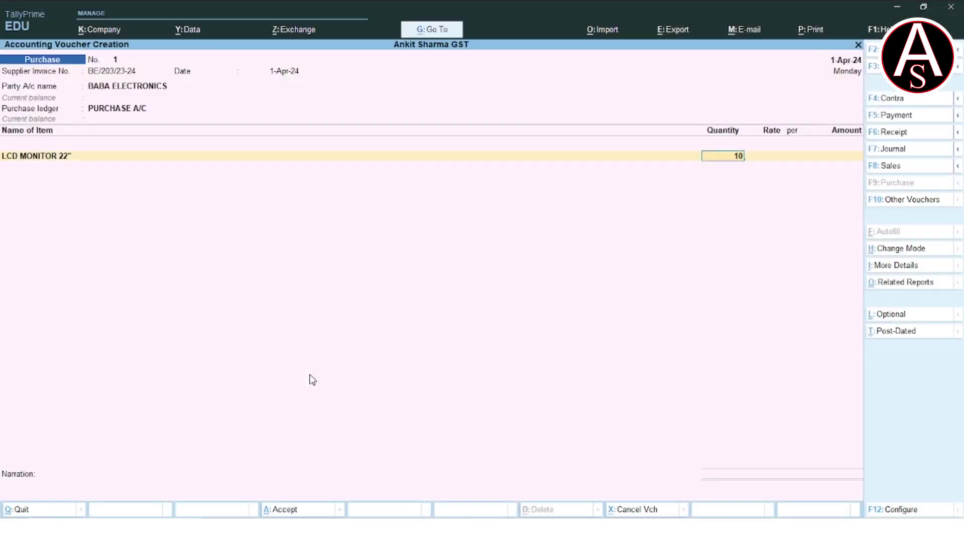
key("Return")
type("2750")
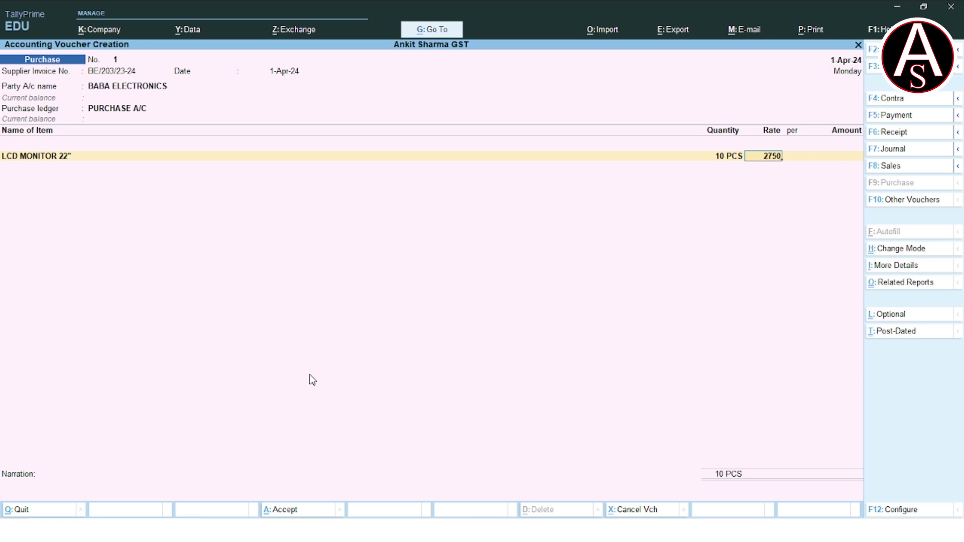
key("Return")
key("Return")
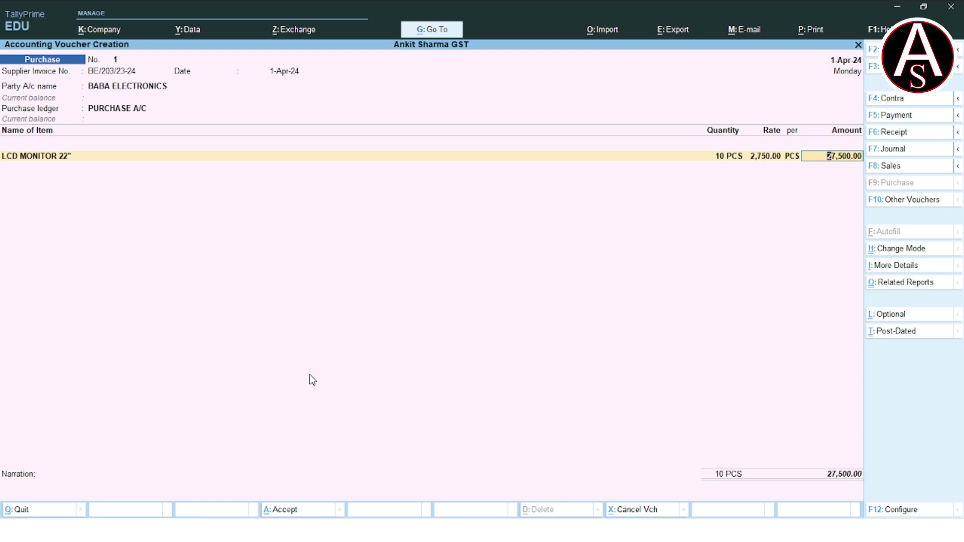
key("Return")
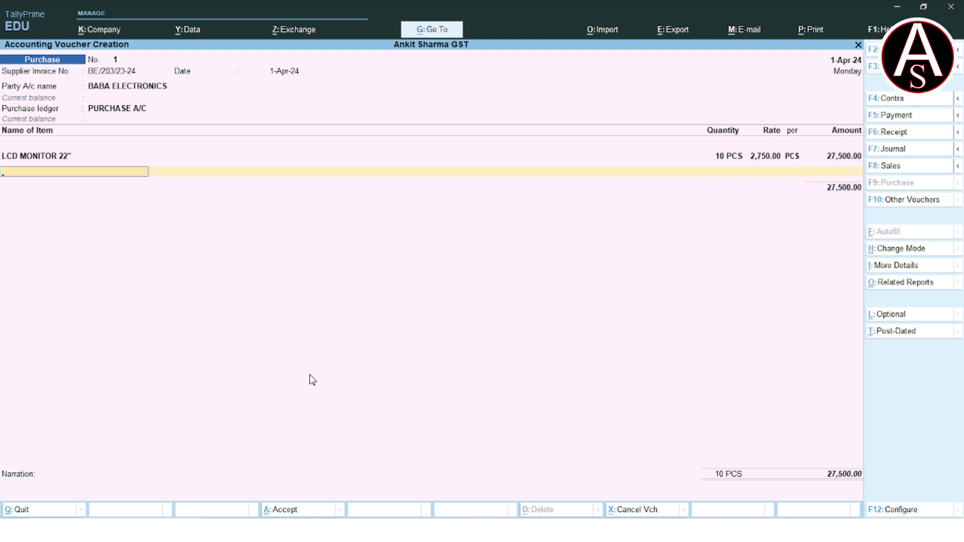
key("alt+c")
Name the item AC (1 TON) and create an AIR CONDITIONERS stock group under Primary, with quantities set to Yes.
type("AC")
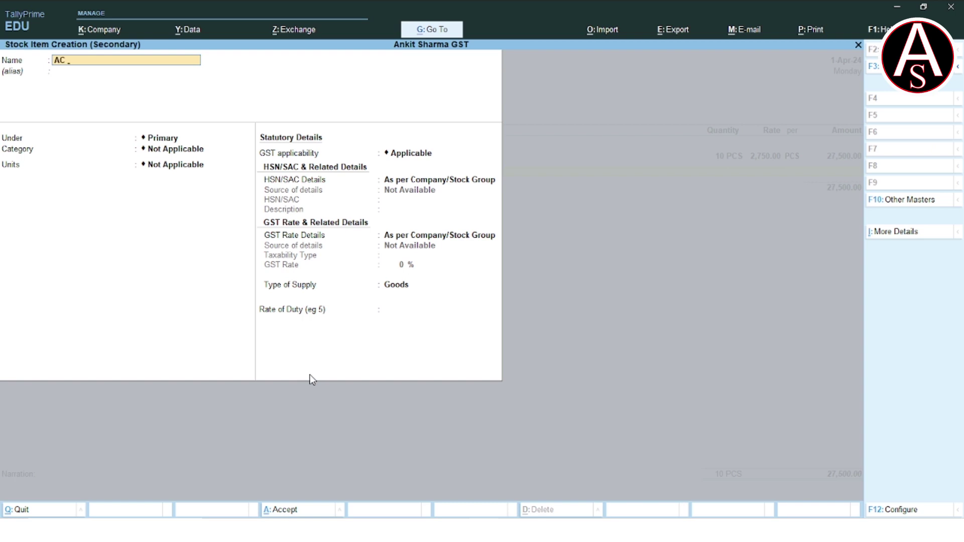
type(" (1 TON)")
key("Return")
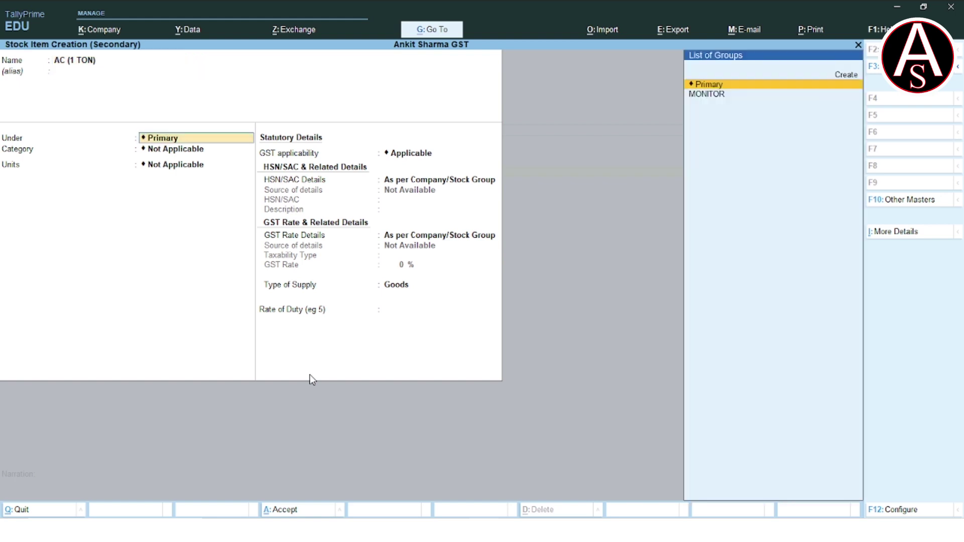
key("Up")
key("Return")
type("AIR CONDITIONERS")
key("Return")
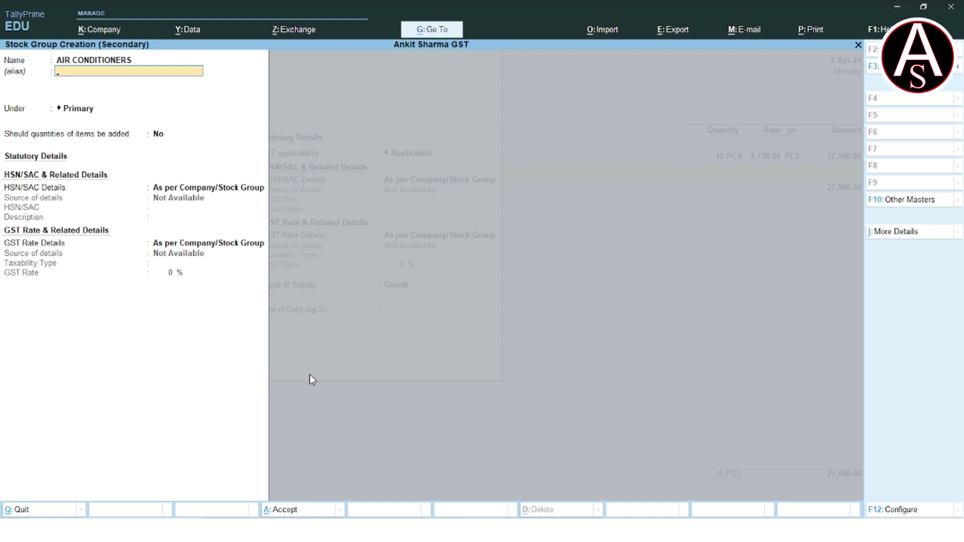
key("Return")
key("Return")
type("Yes")
key("Return")
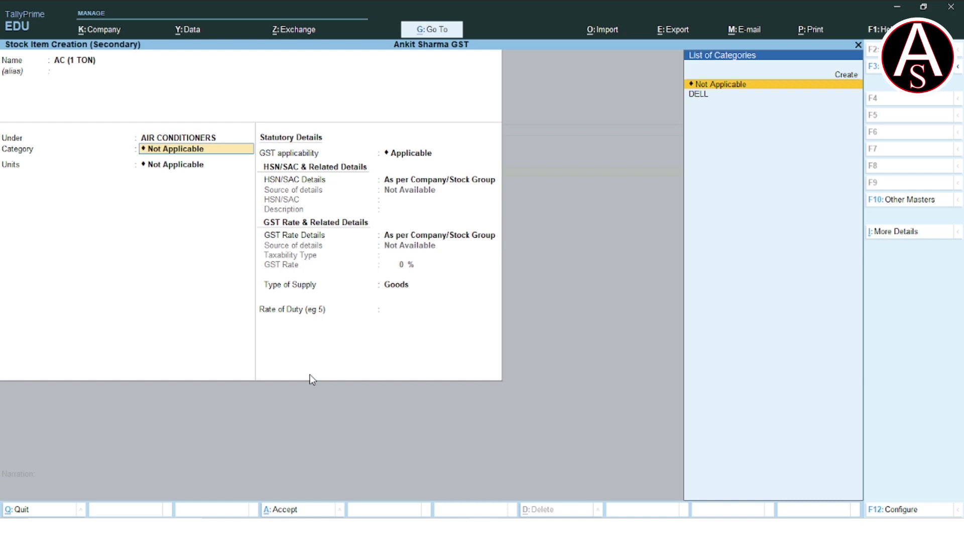
key("Up")
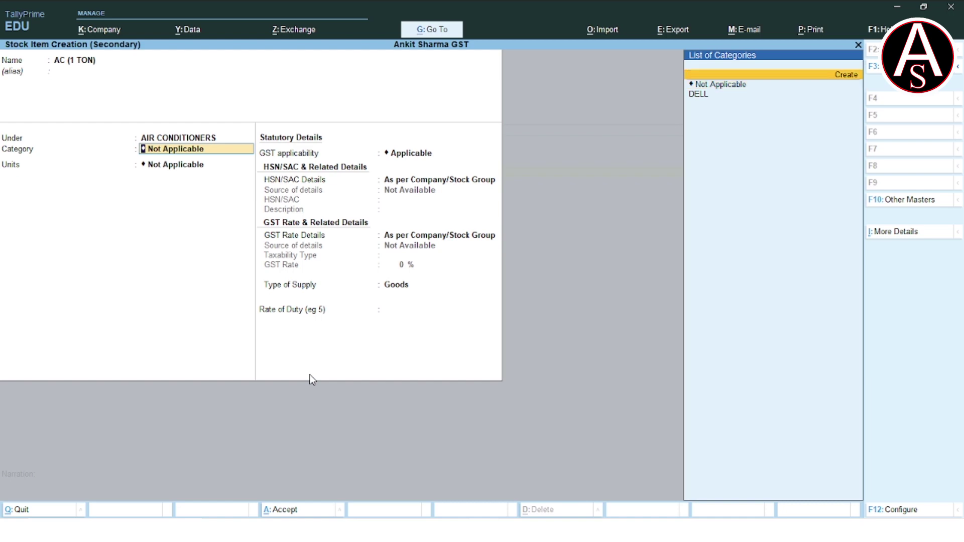
key("Return")
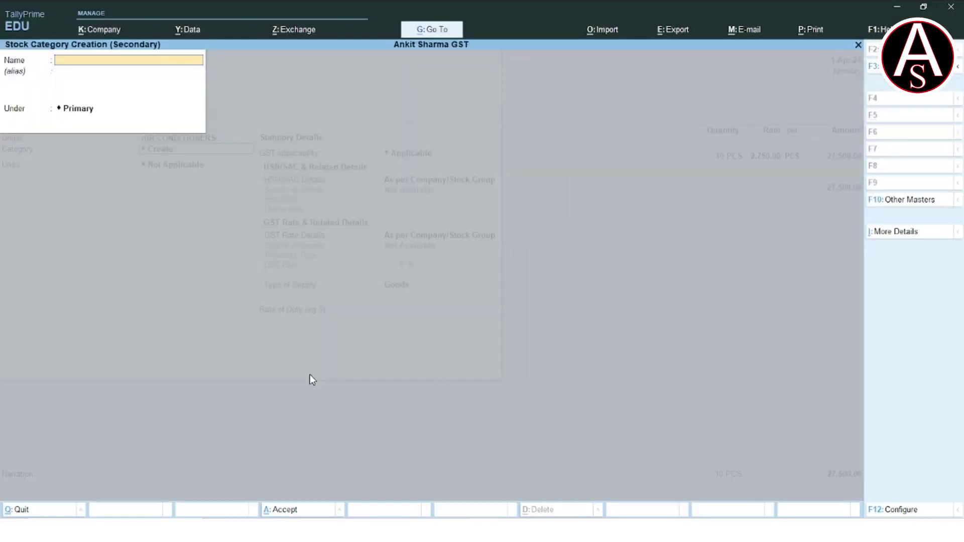
Create the VOLTAS stock category for AC (1 TON).
type("VOLTAS")
key("Return")
key("Return")
key("Return")
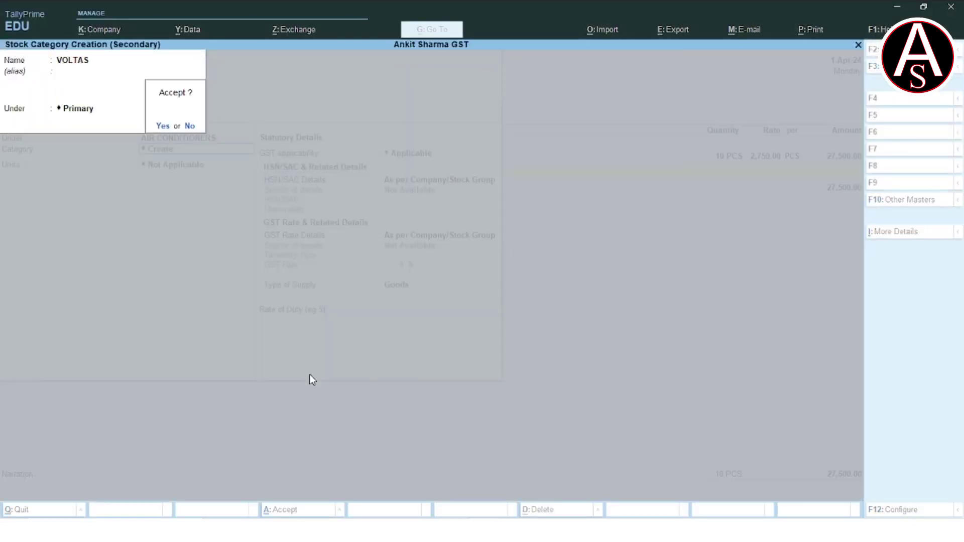
key("Return")
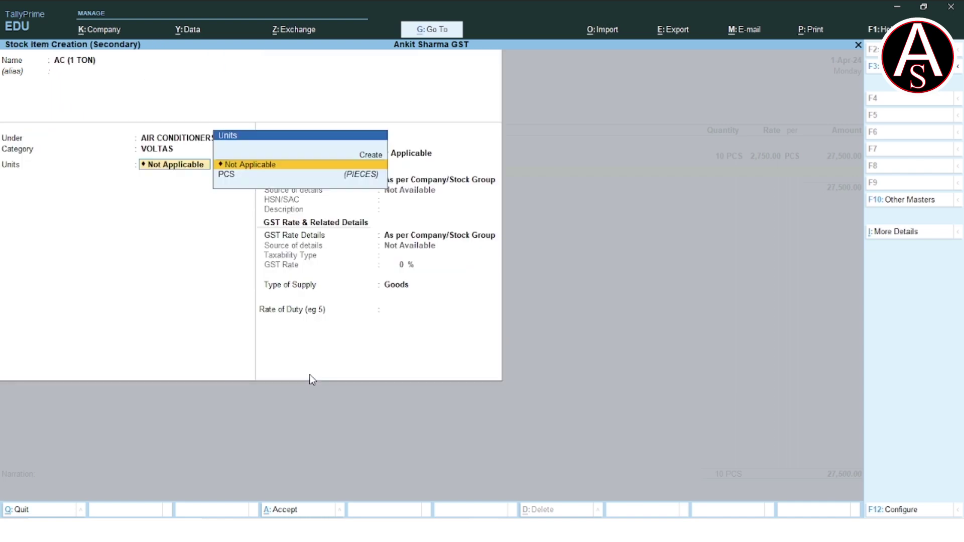
Set AC (1 TON) to PCS units with a taxable 28% GST rate, and save it.
key("Down")
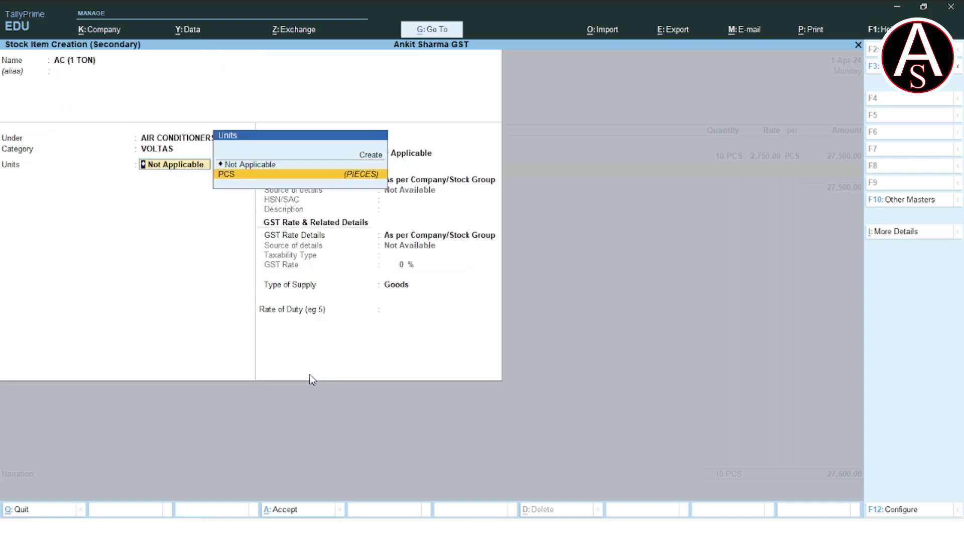
key("Return")
key("Return")
key("Return")
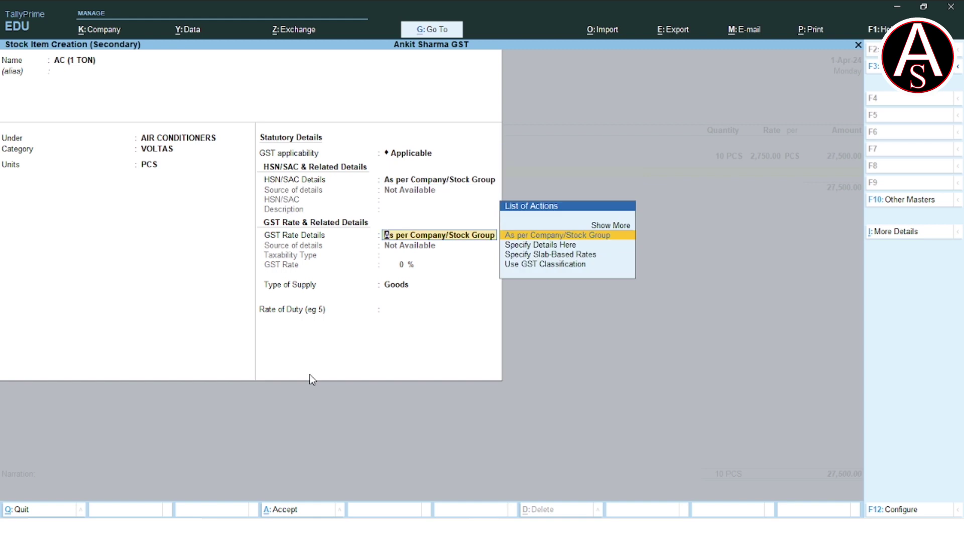
key("Down")
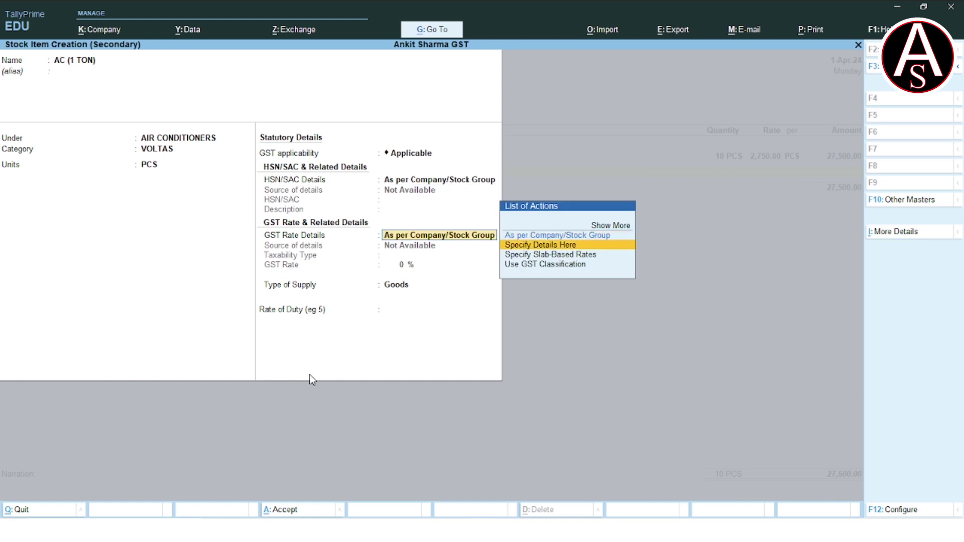
key("Return")
key("Return")
type("2")
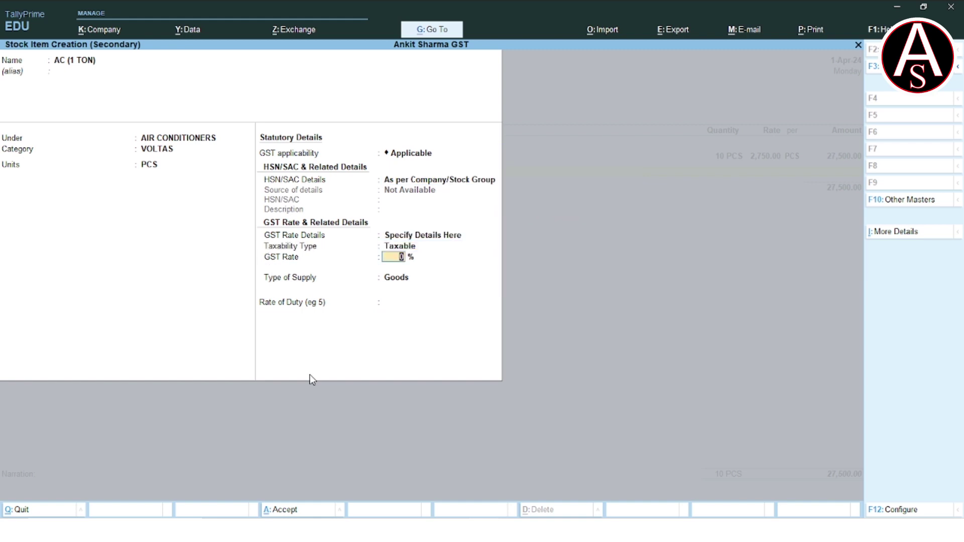
type("8")
key("Return")
key("Return")
key("Return")
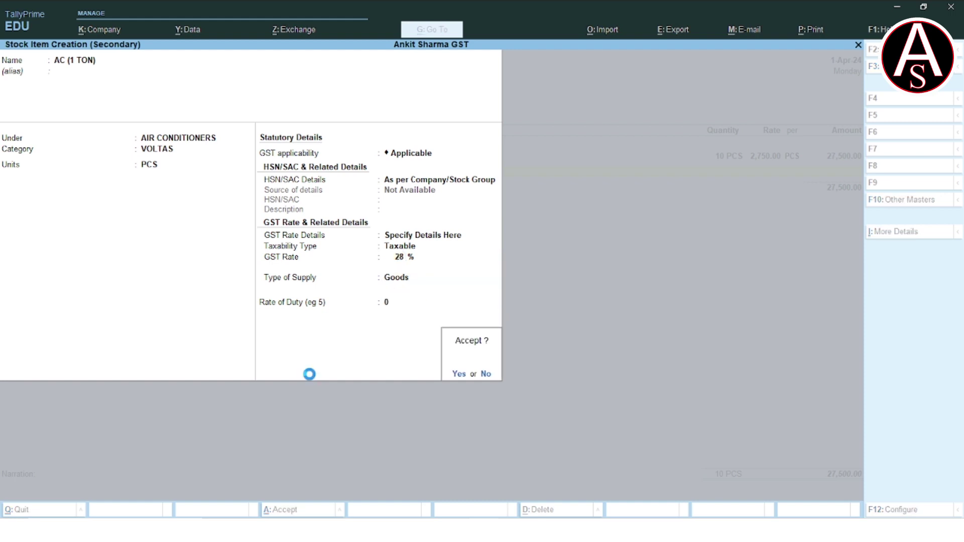
key("Return")
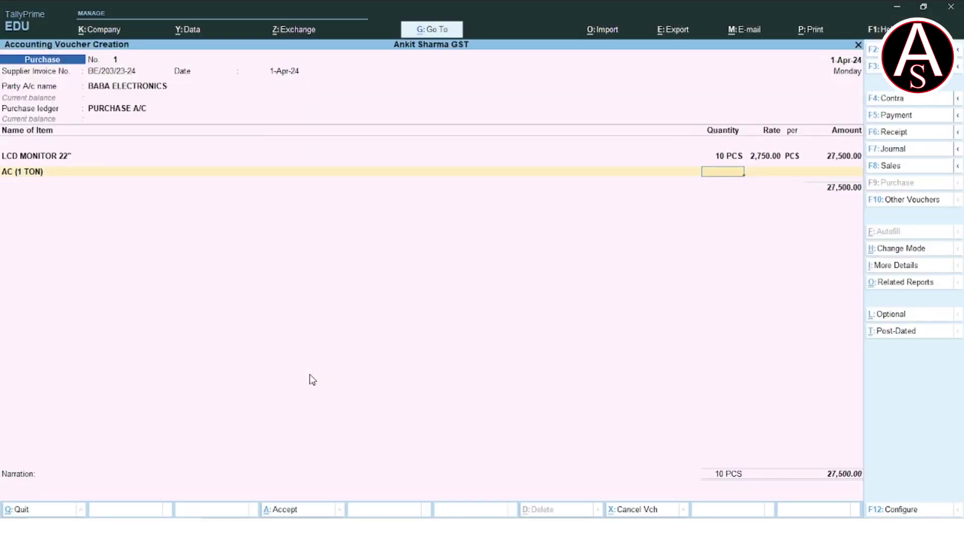
Record 5 PCS of AC (1 TON) at 56,000, then name a new item AC (1.5 TON).
type("5")
key("Return")
type("56000")
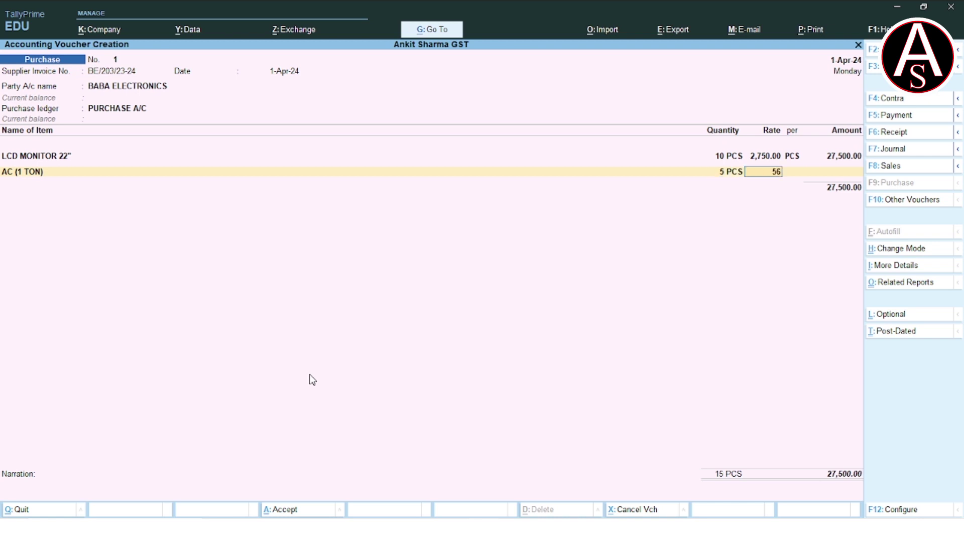
key("Return")
key("Return")
key("Return")
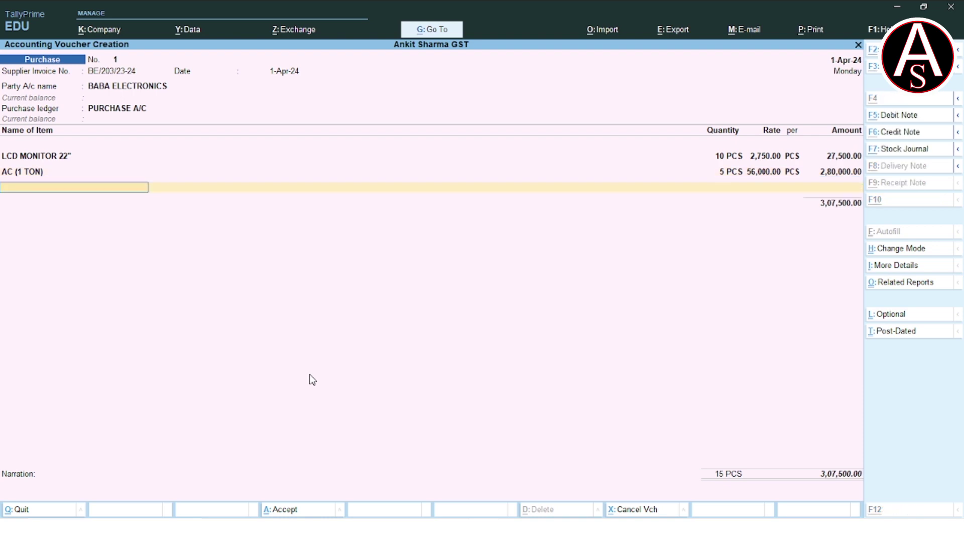
key("alt+c")
type("AC (1.5 TON")
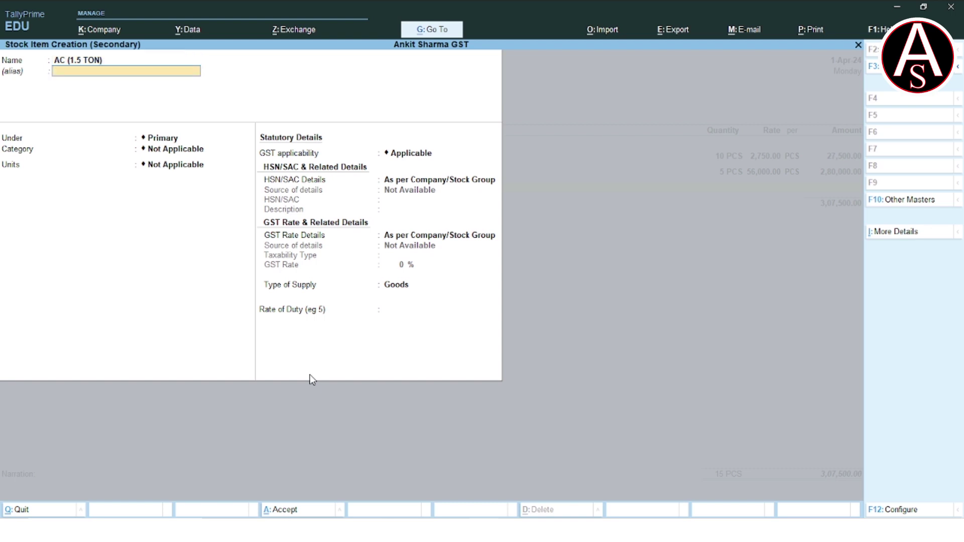
Place AC (1.5 TON) in the AIR CONDITIONERS group and create a SAMSUNG category under Primary.
key("Return")
key("Down")
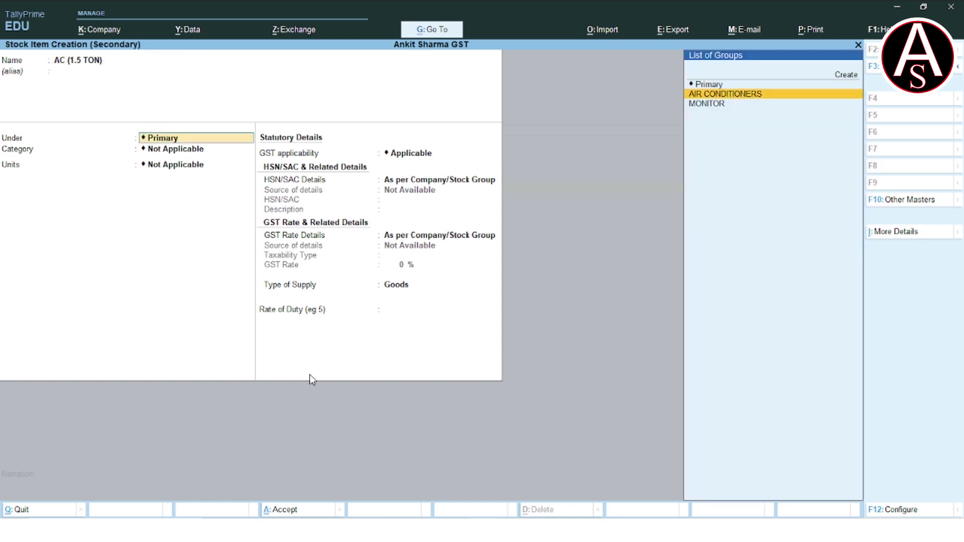
key("Return")
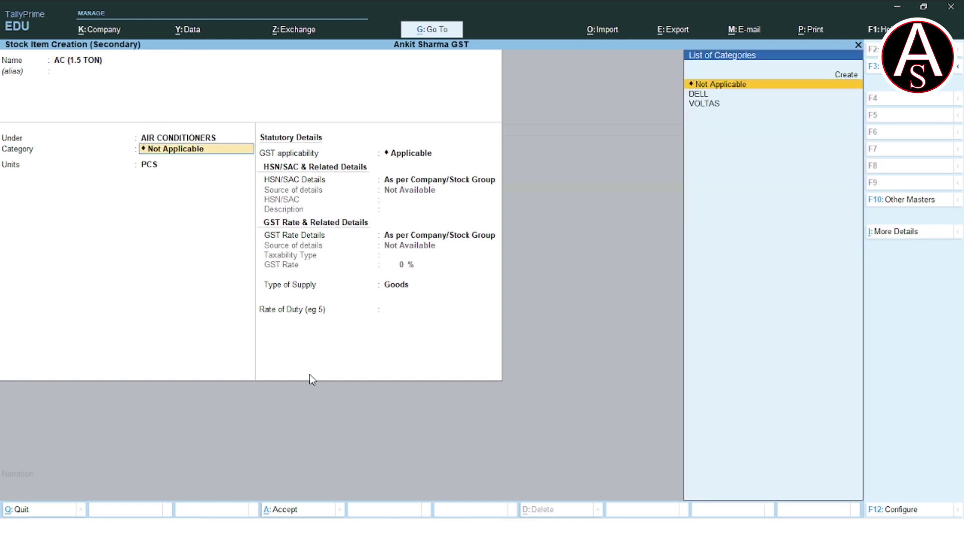
key("alt")
key("Up")
key("Return")
type("SAMSUNG")
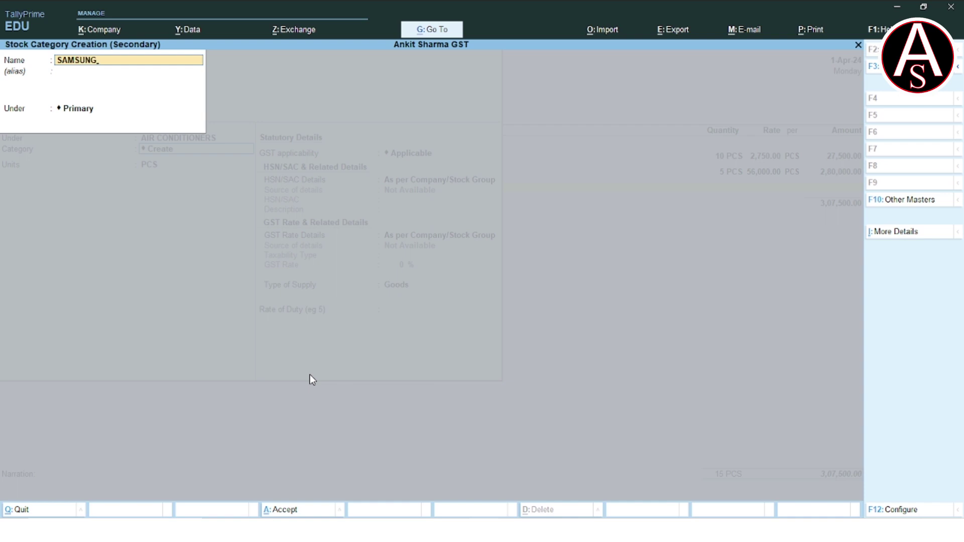
key("Return")
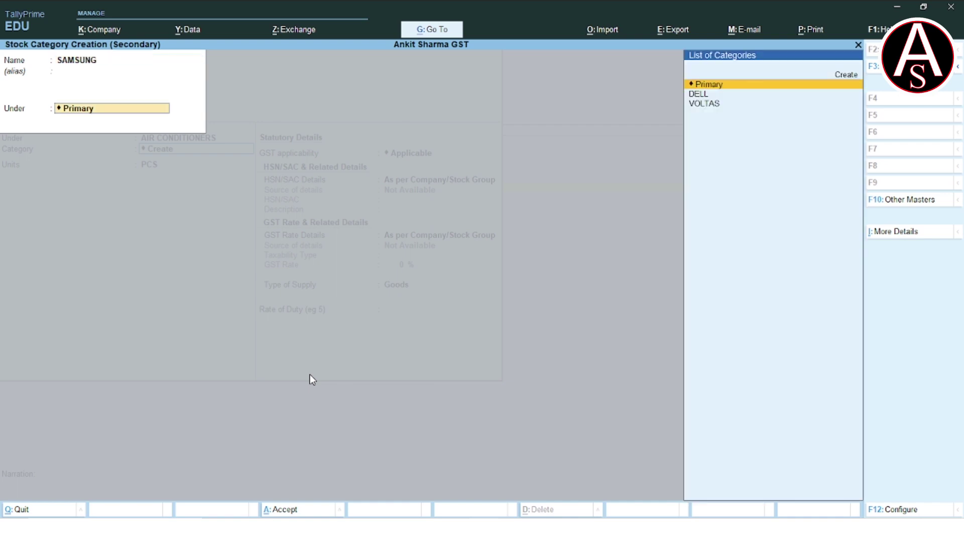
key("Return")
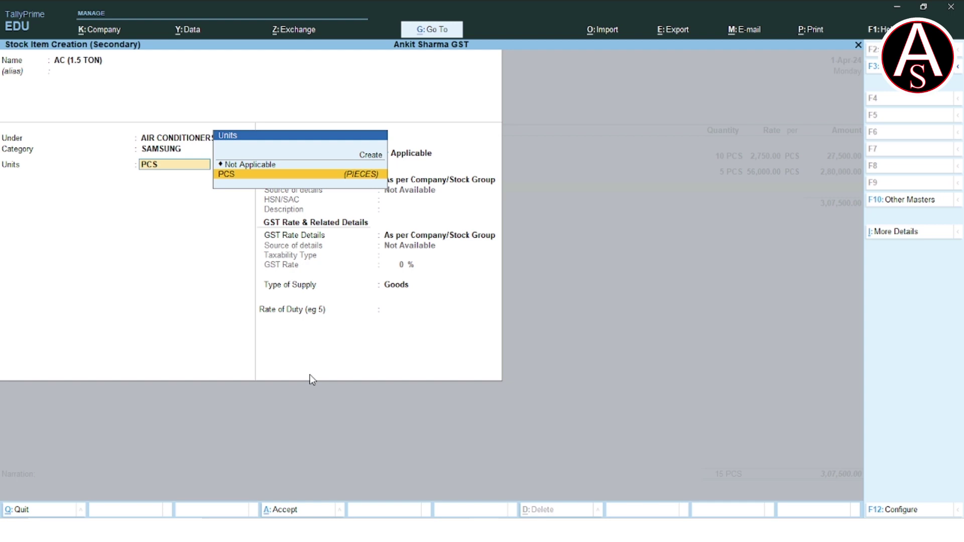
Give AC (1.5 TON) PCS units and a taxable 28% GST rate for Goods, then save it.
key("Return")
key("Return")
key("Return")
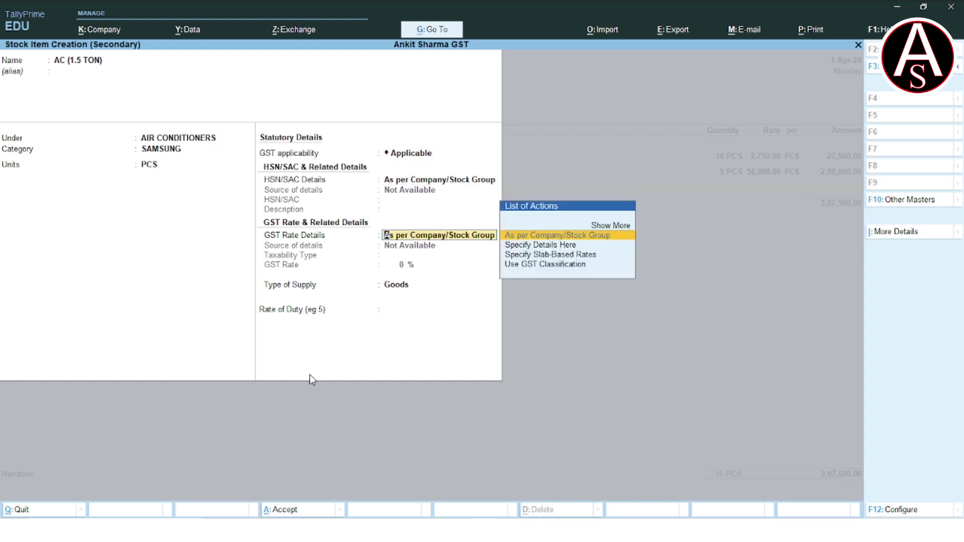
key("Down")
key("Return")
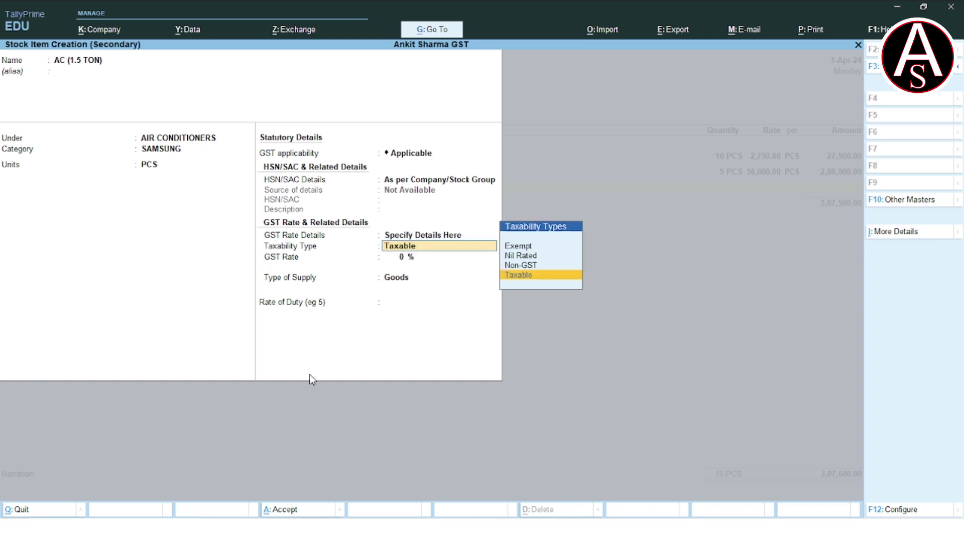
key("Return")
type("28")
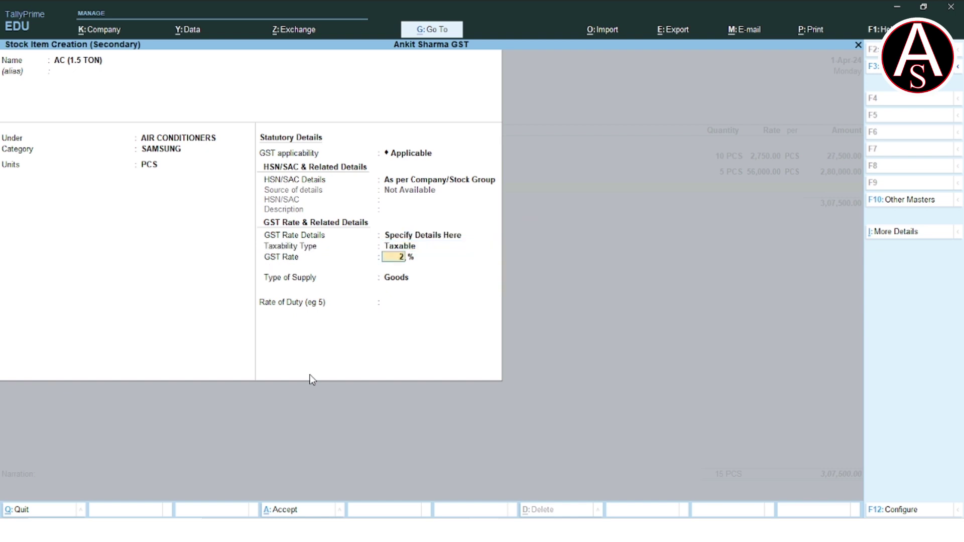
key("Return")
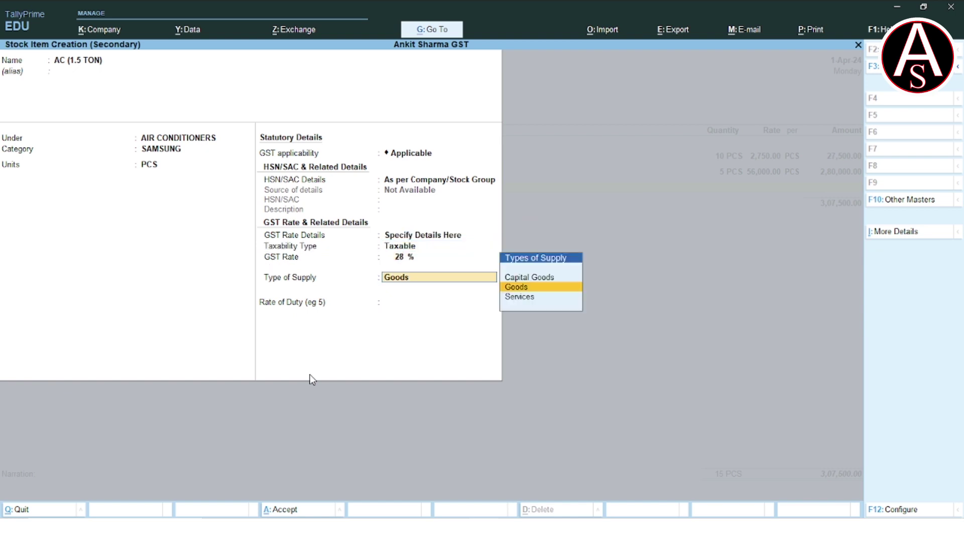
key("Return")
key("Return")
key("Return")
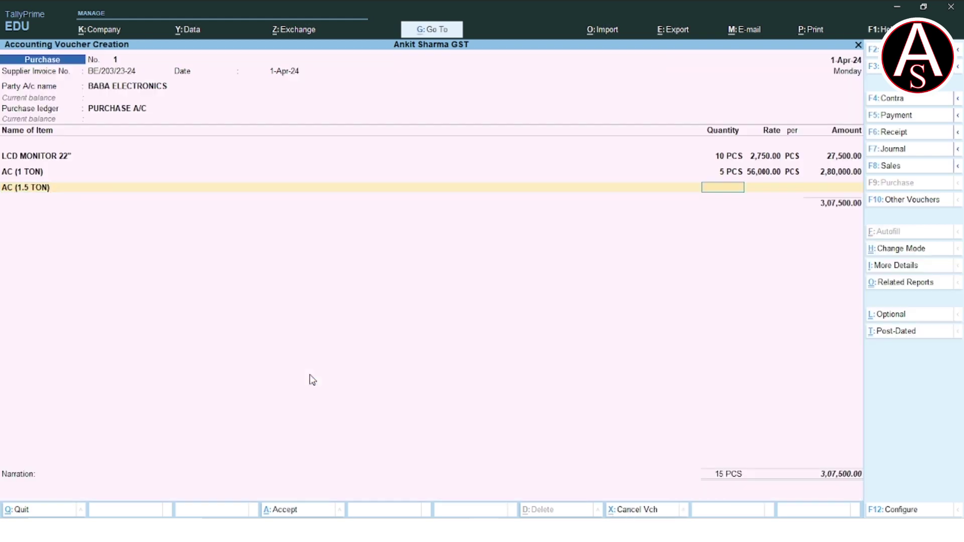
Enter 6 PCS of AC (1.5 TON) at 55,000 for 3,30,000, then finish the item lines.
type("6")
key("Return")
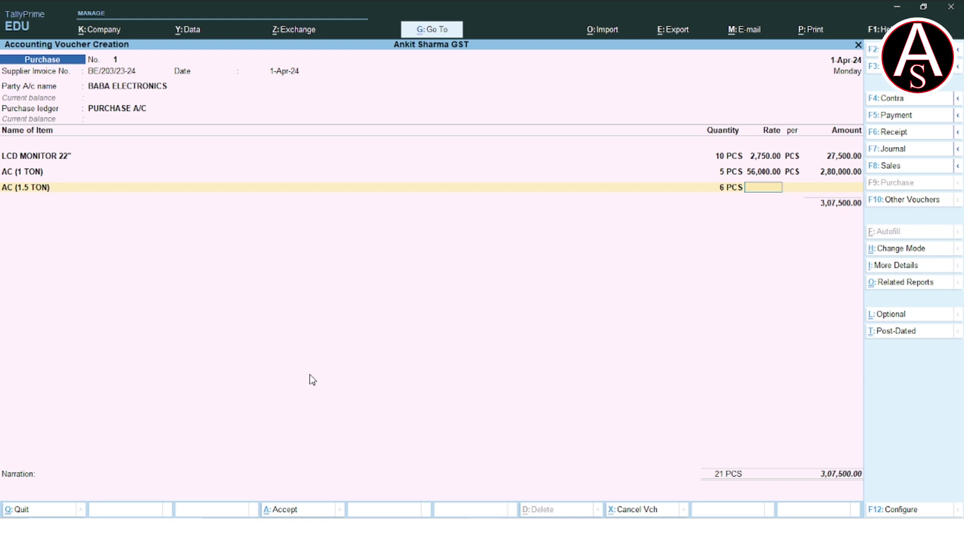
type("5")
type("000")
key("Return")
key("Return")
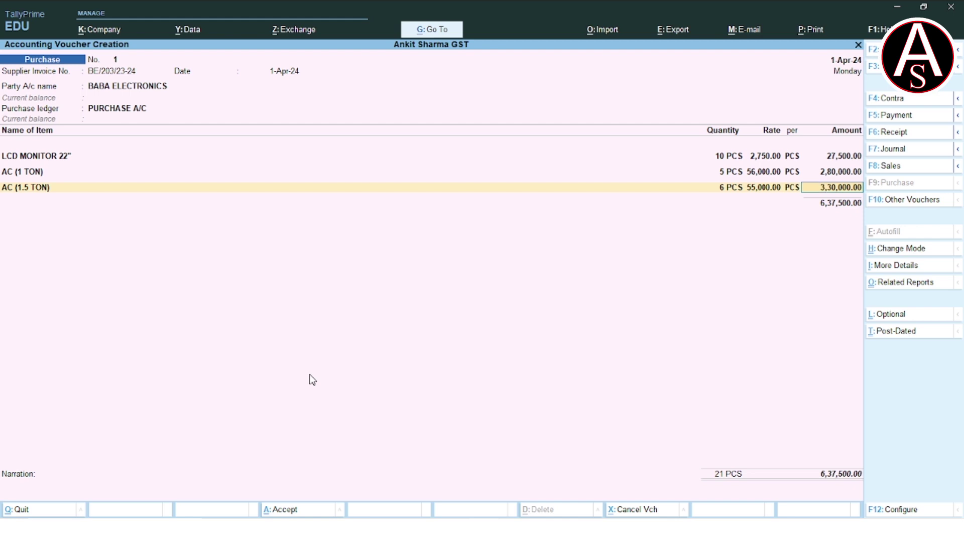
key("Return")
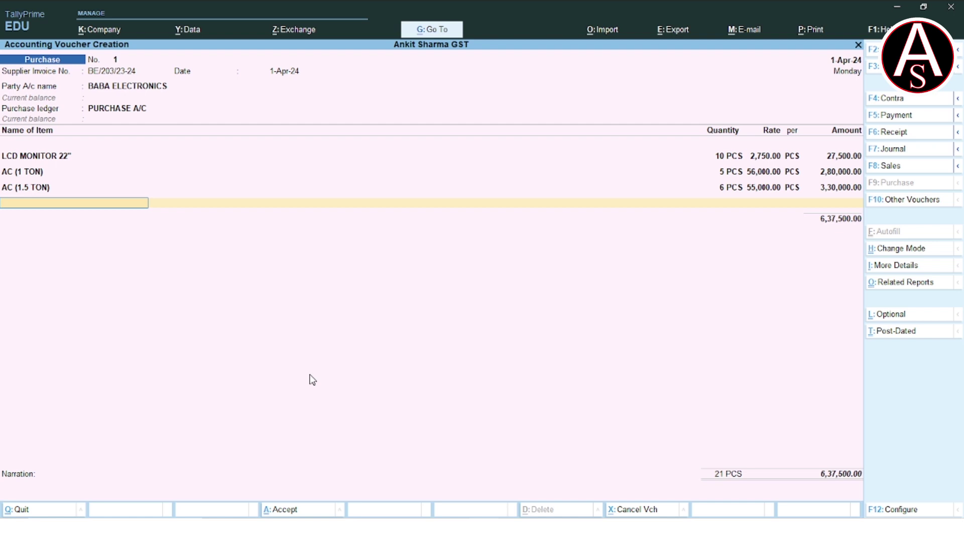
key("Return")
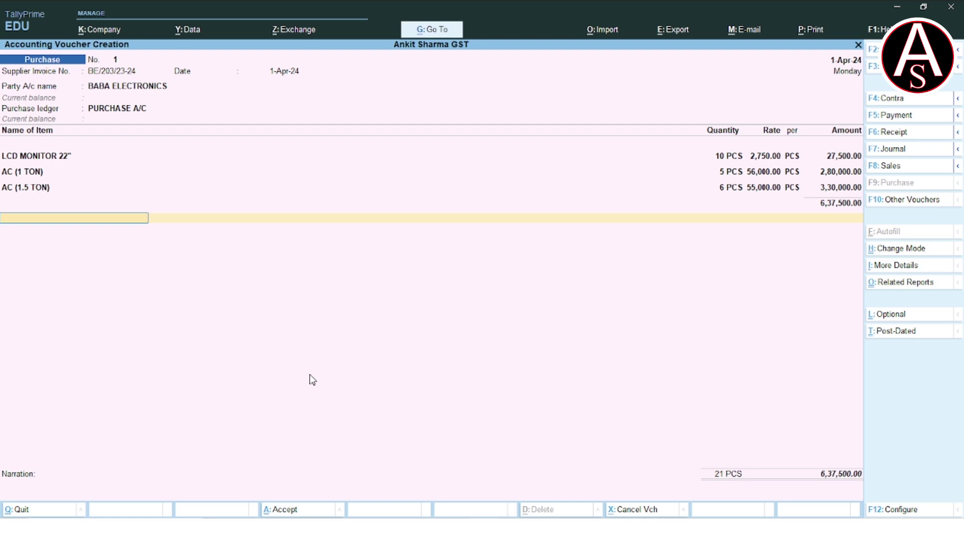
key("alt+c")
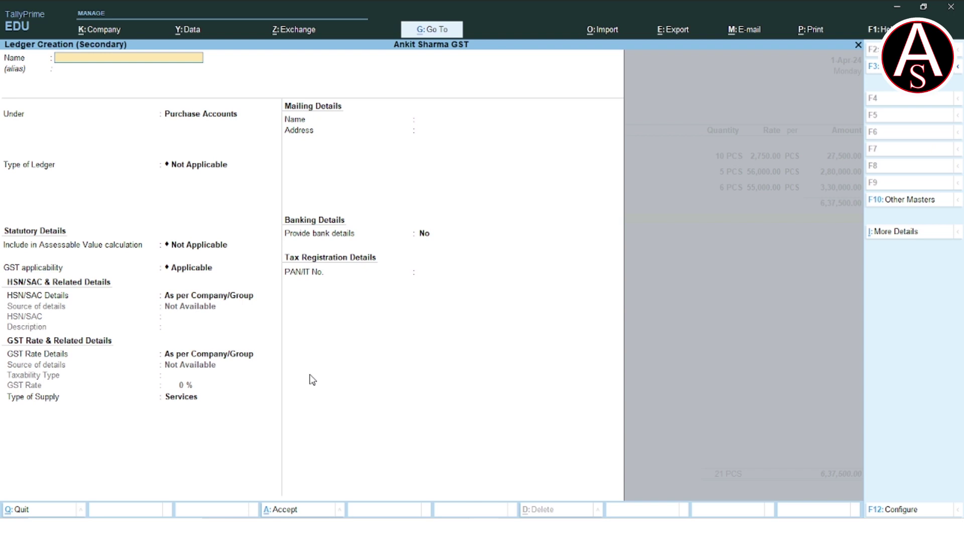
Set up the SGST ledger under Duties & Taxes: duty type GST, tax type SGST/UTGST, rounding Not Applicable.
type("SGS")
key("Return")
key("Return")
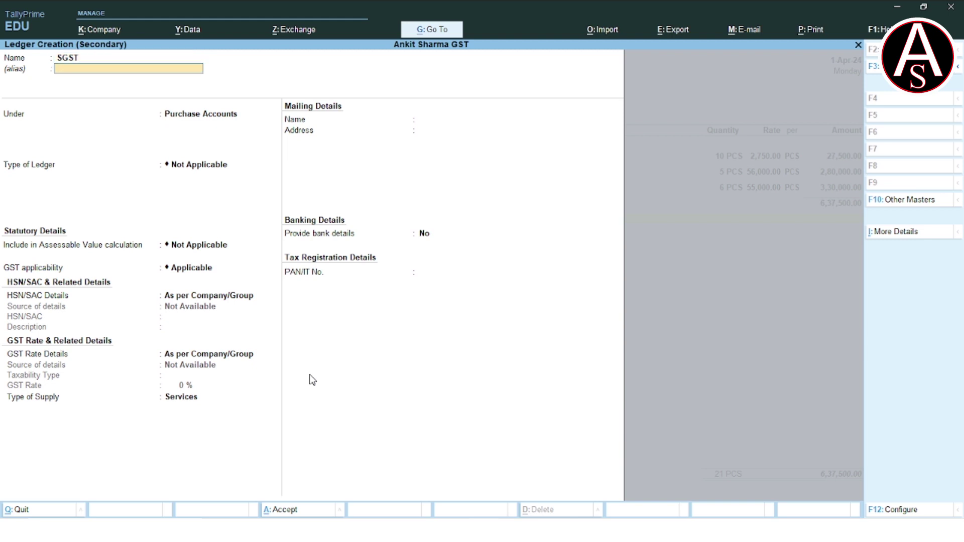
type("DU")
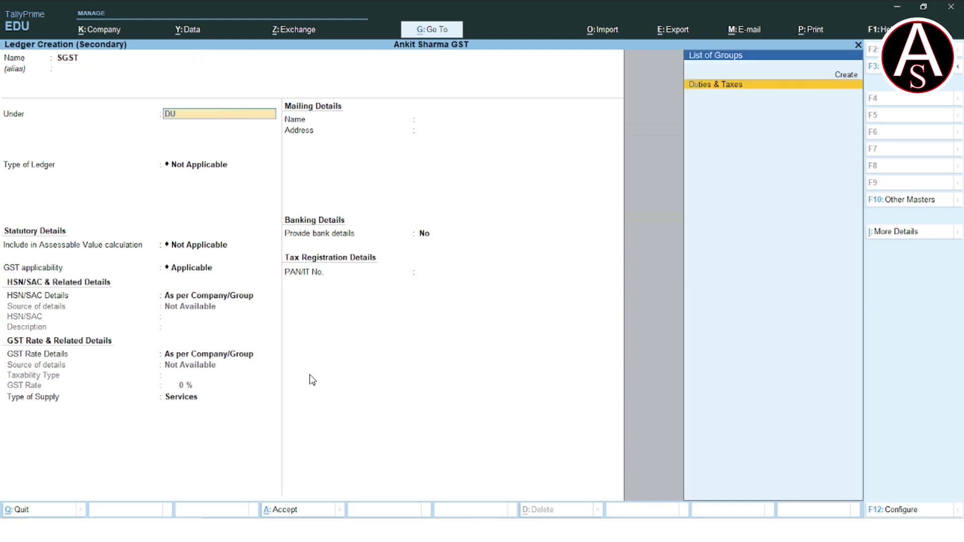
key("Return")
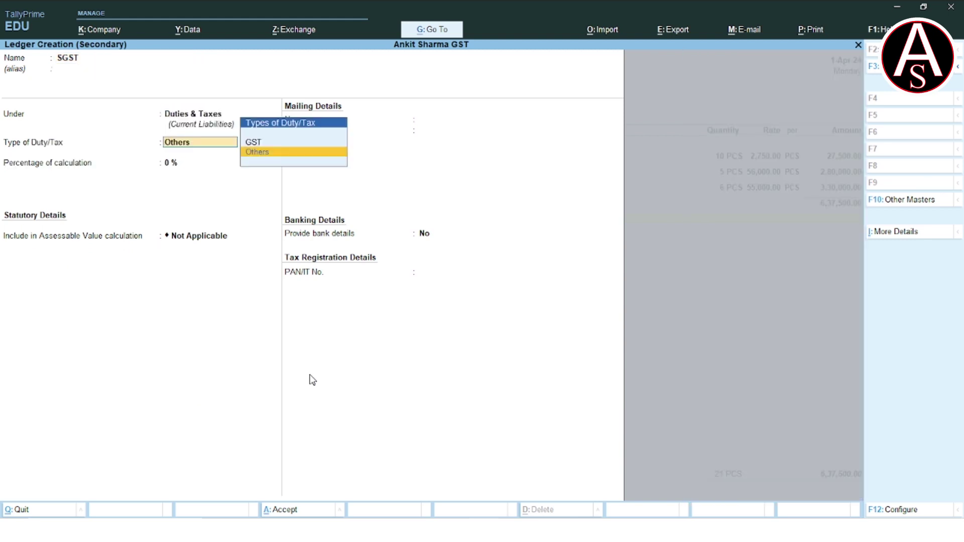
key("Up")
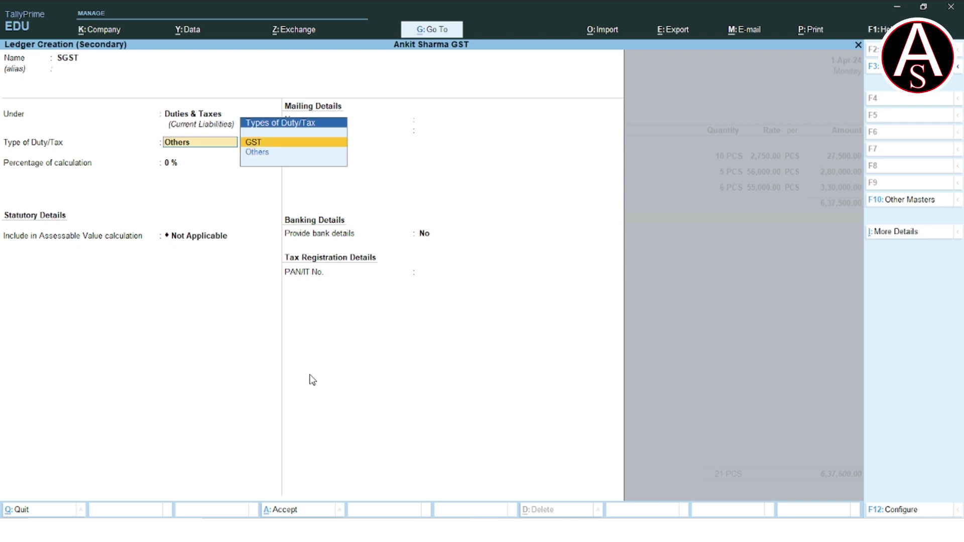
key("Return")
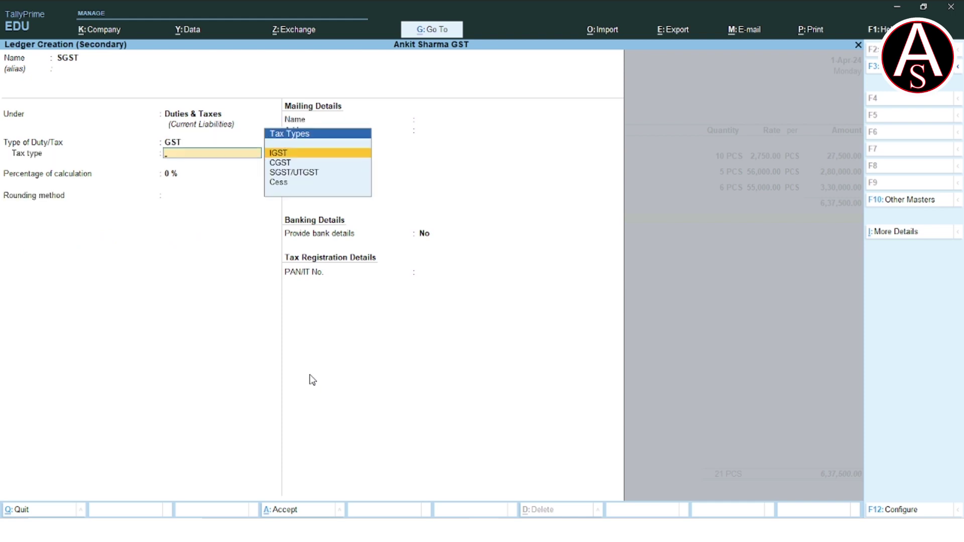
key("Down")
key("Down")
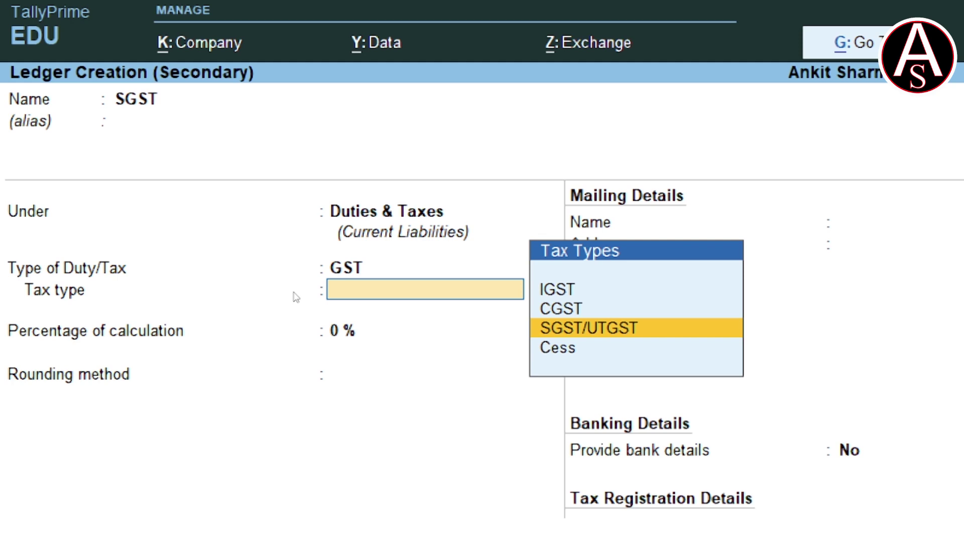
key("Return")
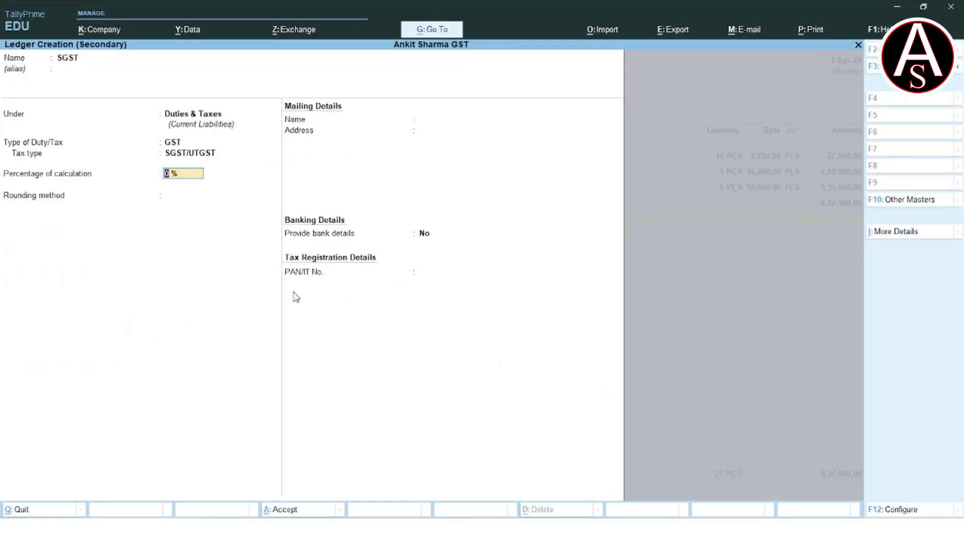
key("Return")
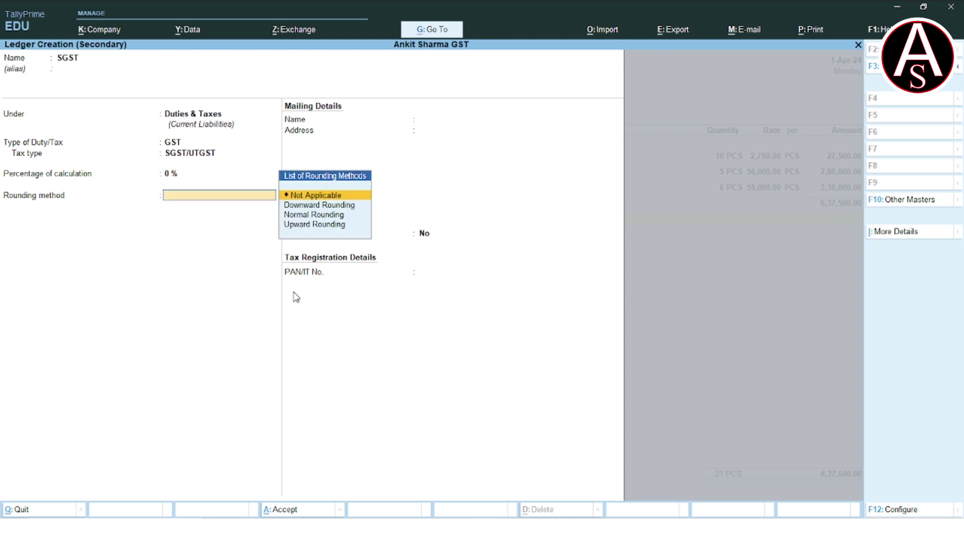
key("Return")
key("Return")
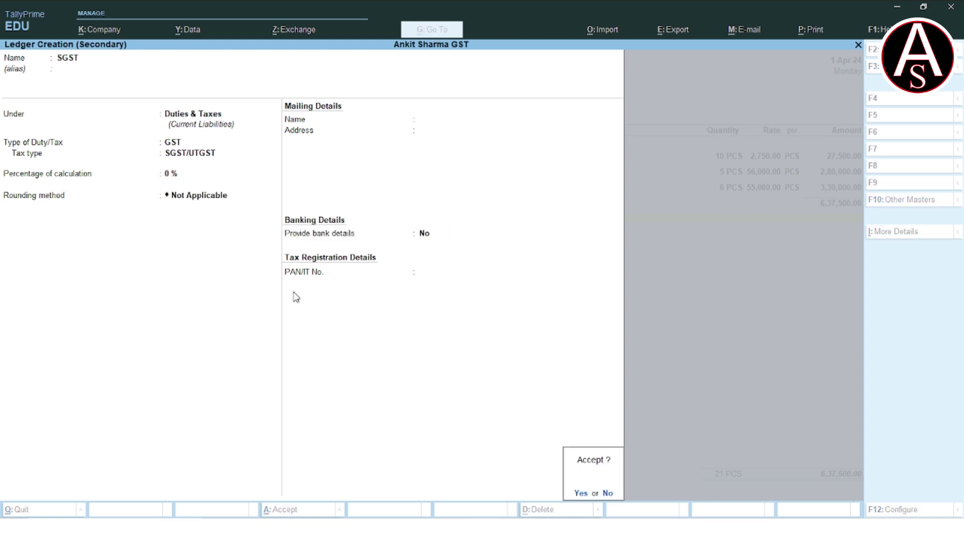
key("Return")
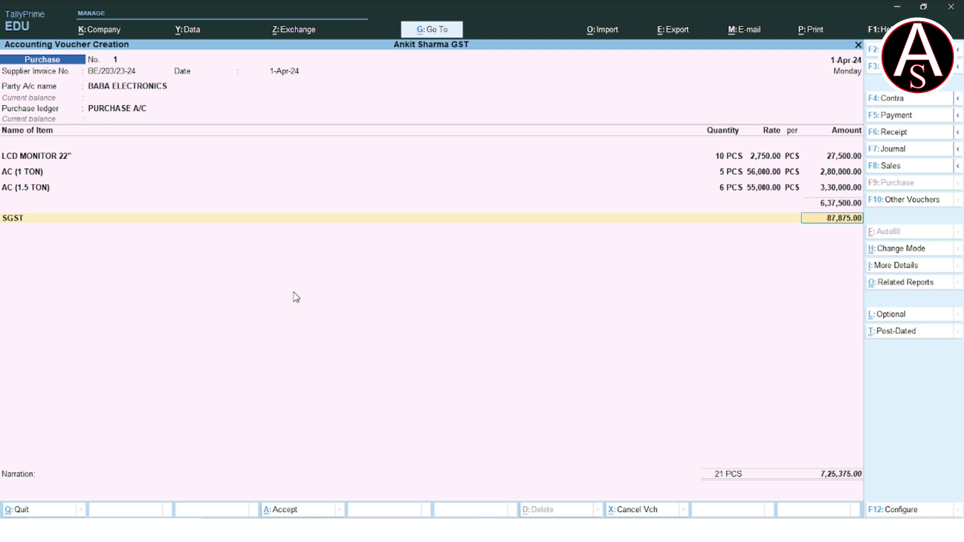
Accept SGST 87,875, then create a CGST ledger under Duties & Taxes with GST tax type CGST and no rounding.
key("Return")
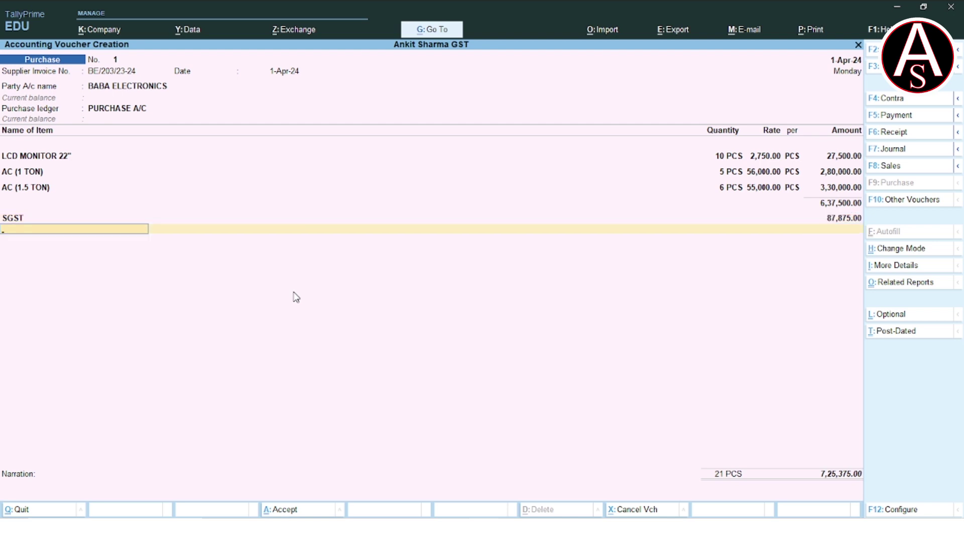
key("alt+c")
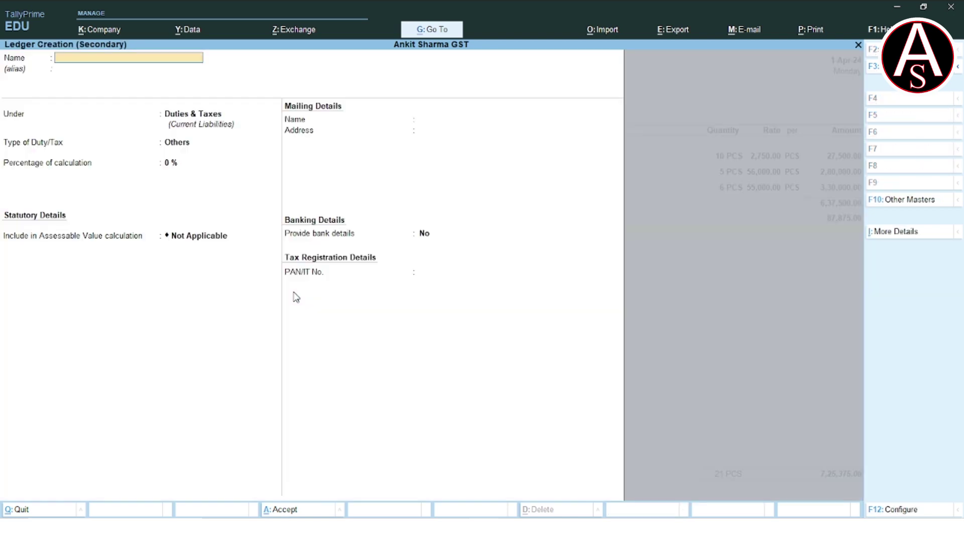
type("CGST")
key("Return")
key("Return")
key("Return")
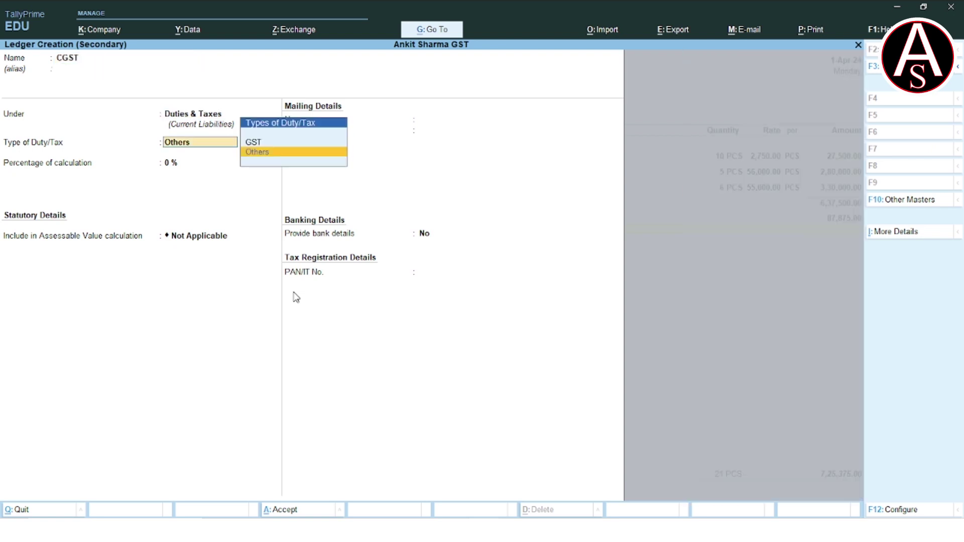
key("Up")
key("Return")
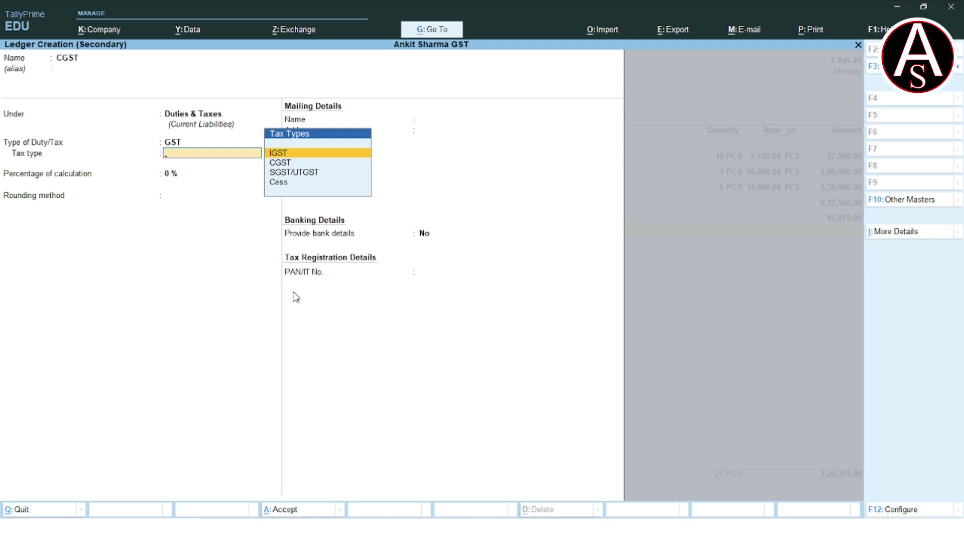
key("Down")
key("Return")
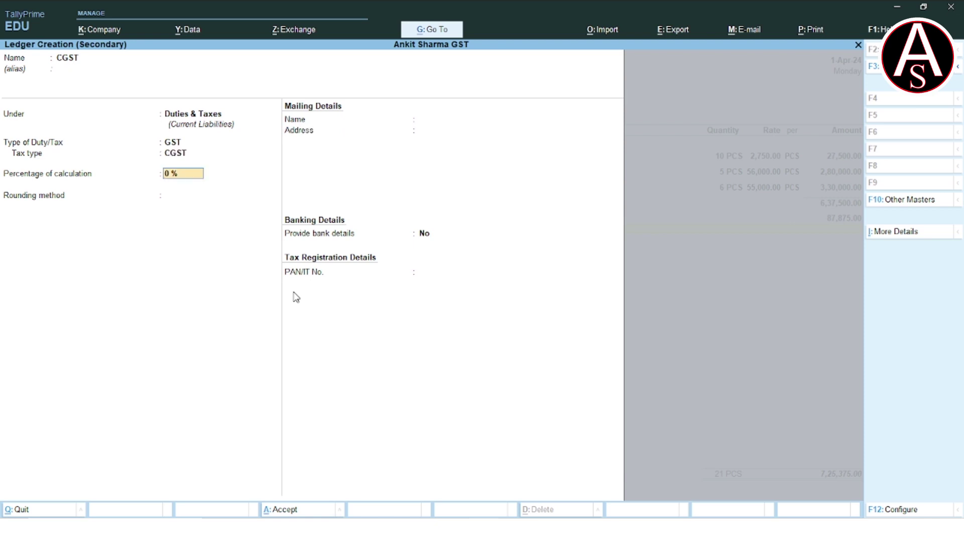
key("Return")
key("Return")
key("Return")
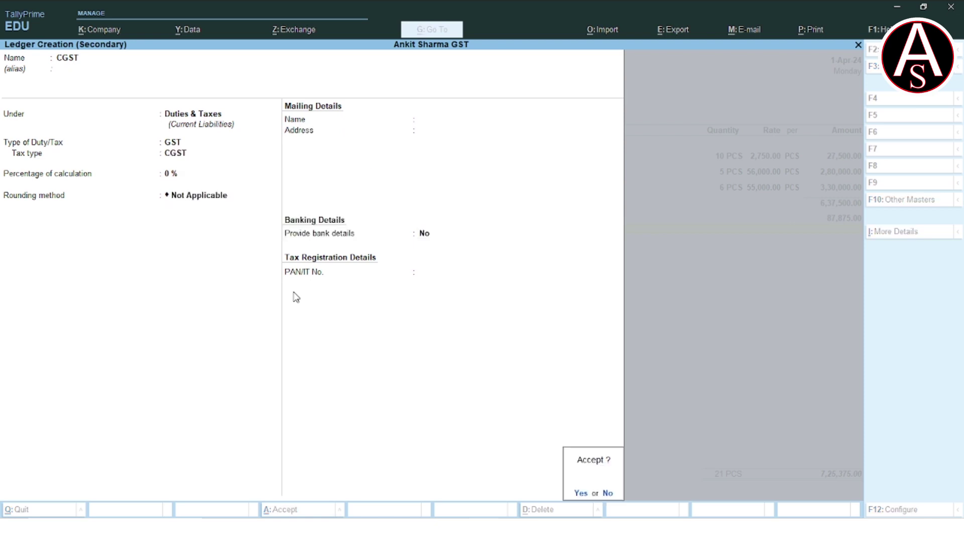
key("Return")
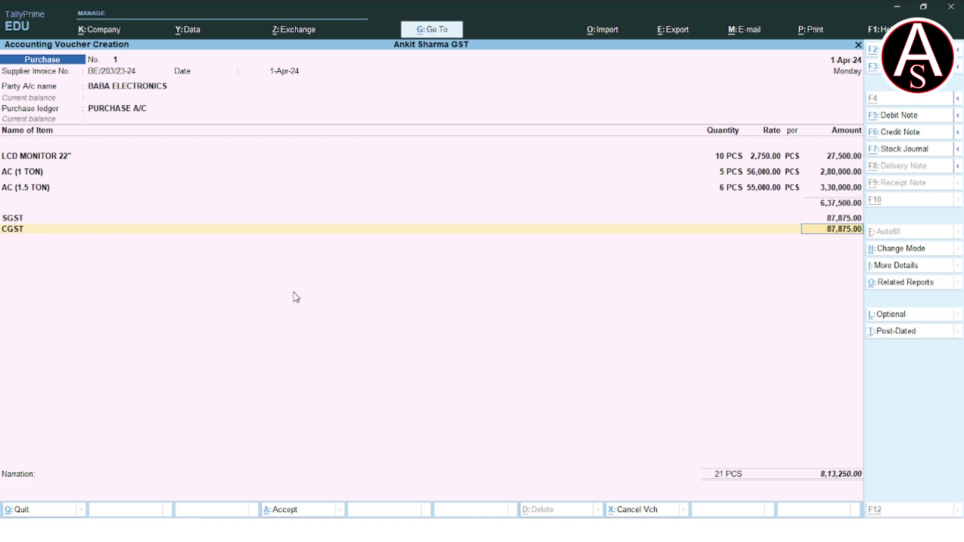
key("alt+Tab")
Reveal the invoice totals on the slide, then return to the TallyPrime purchase voucher.
key("Right")
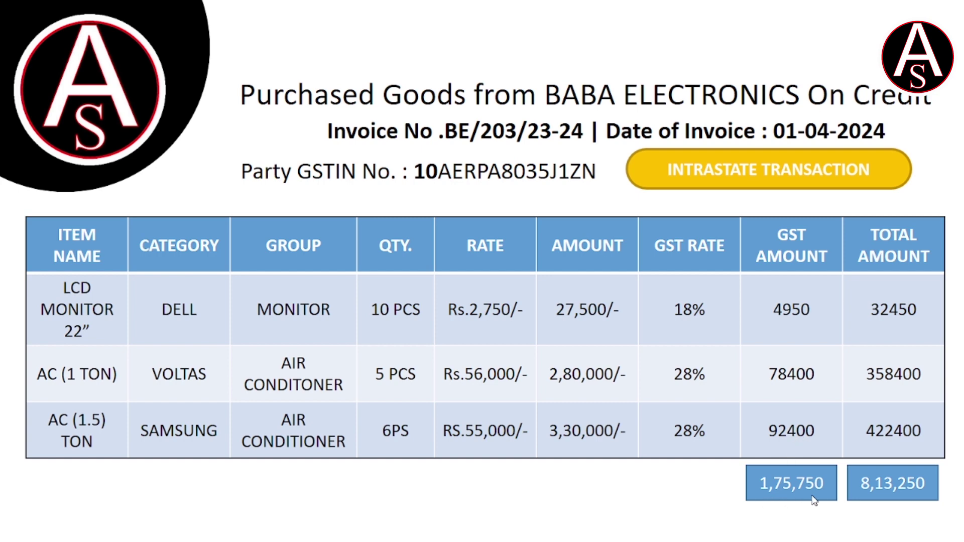
key("alt+Tab")
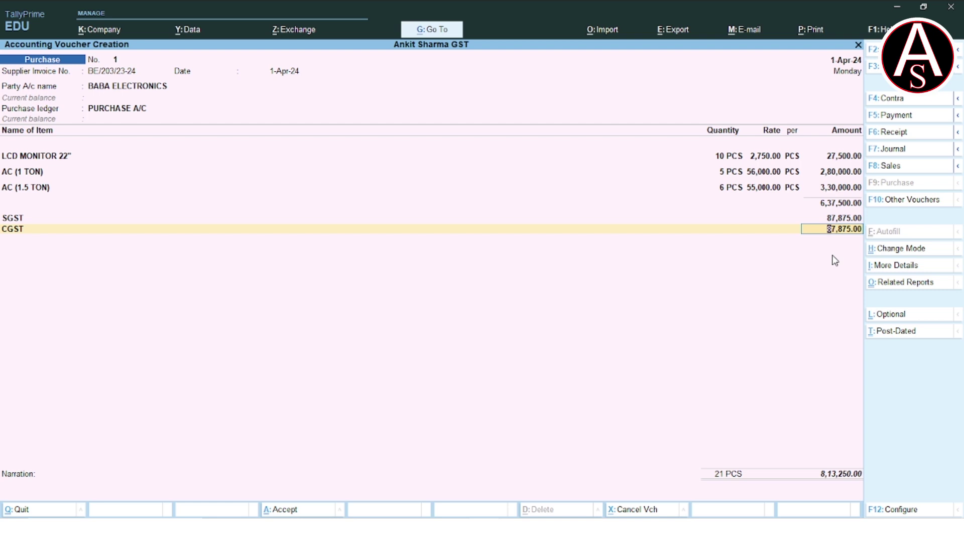
left_click(899, 286)
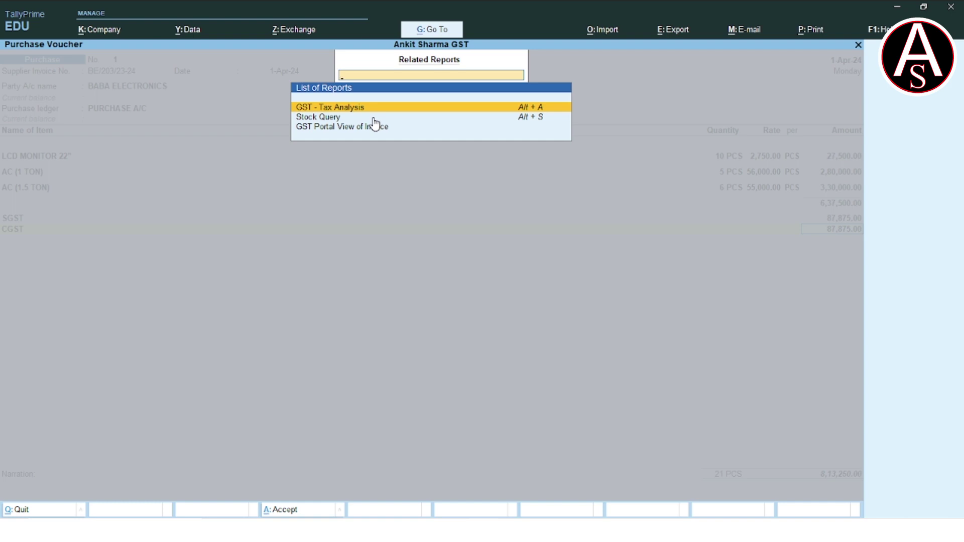
key("Return")
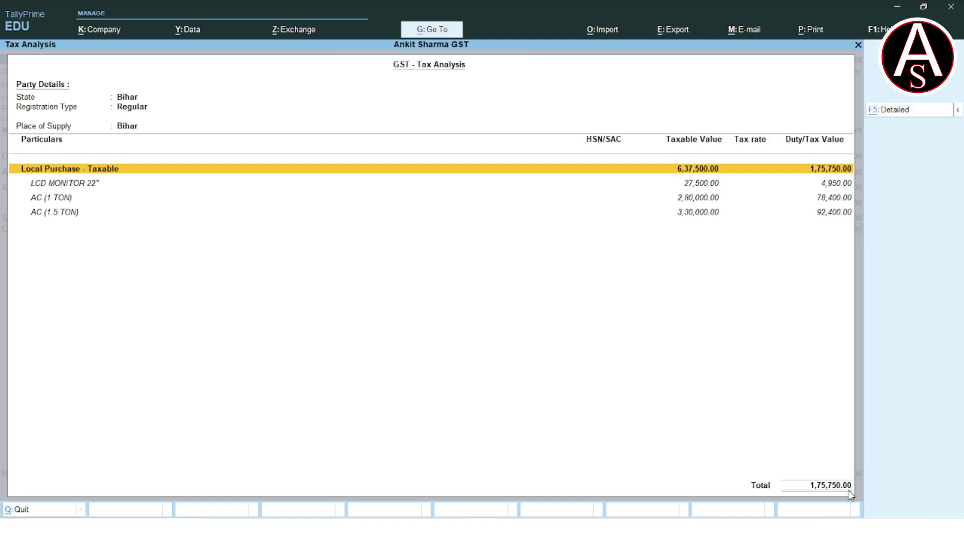
key("alt+Tab")
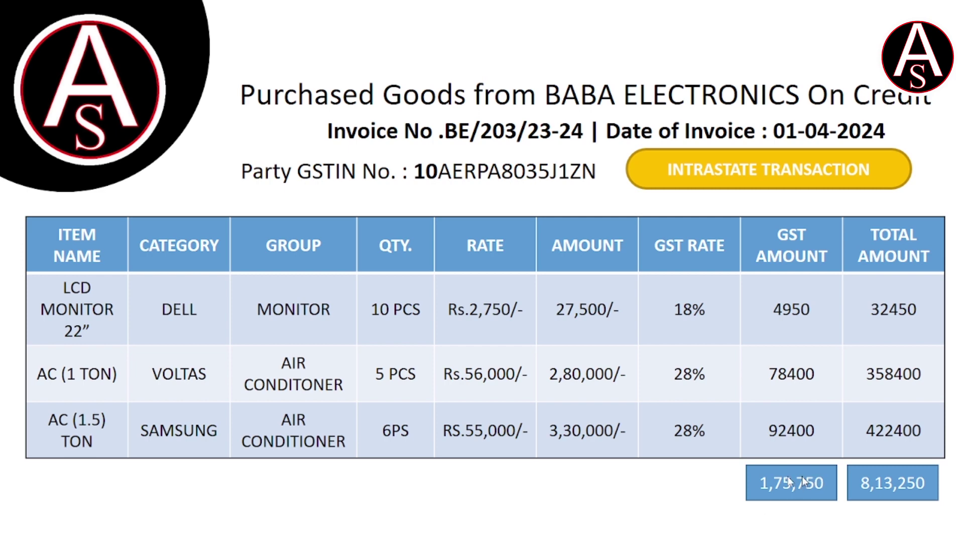
key("alt+Tab")
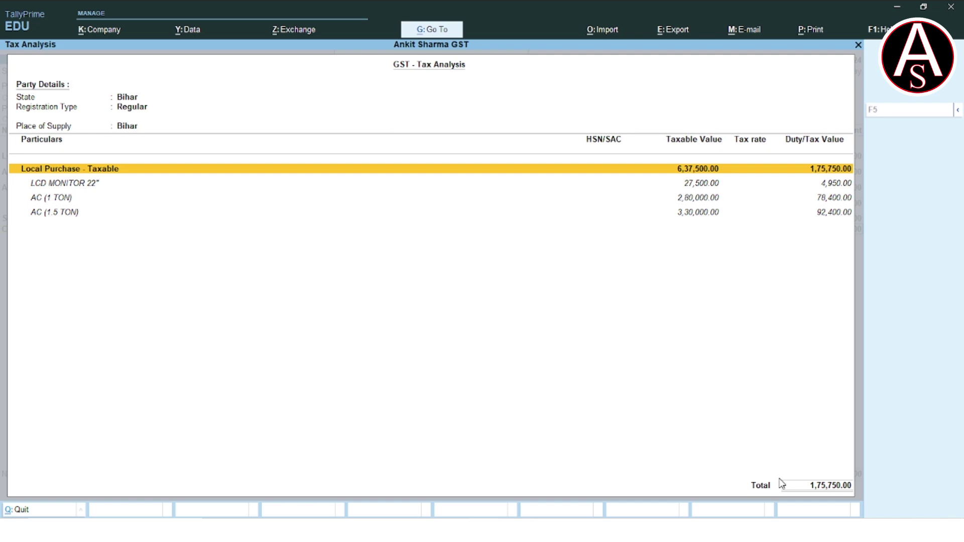
key("Escape")
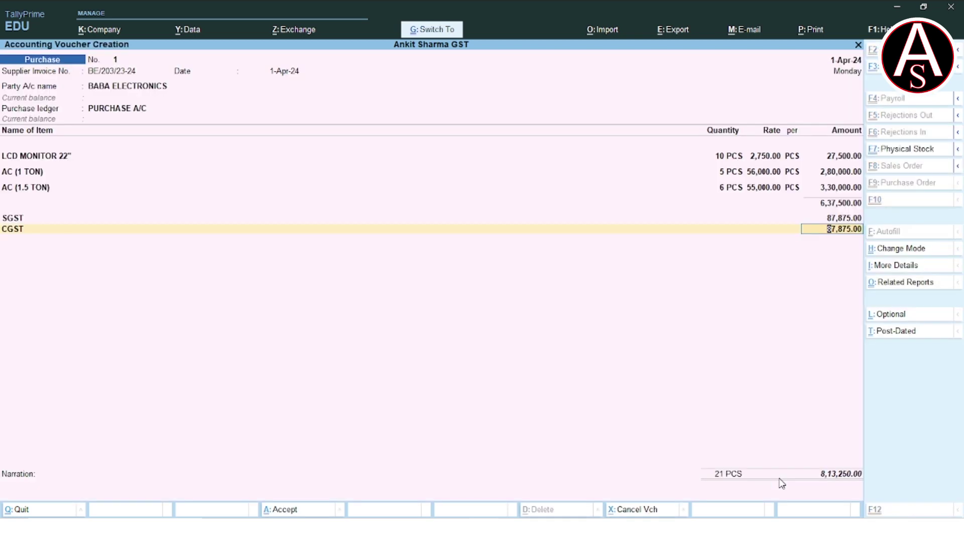
key("ctrl+o")
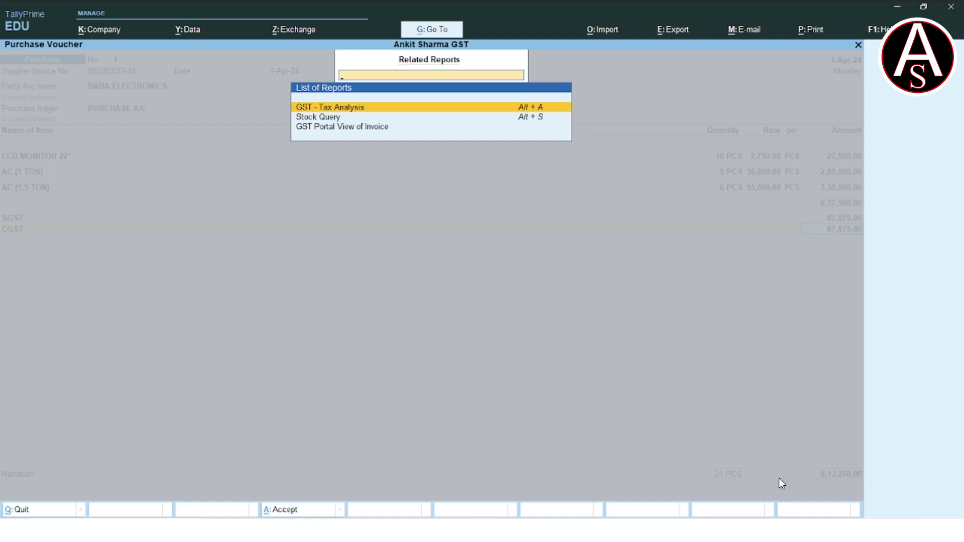
key("Return")
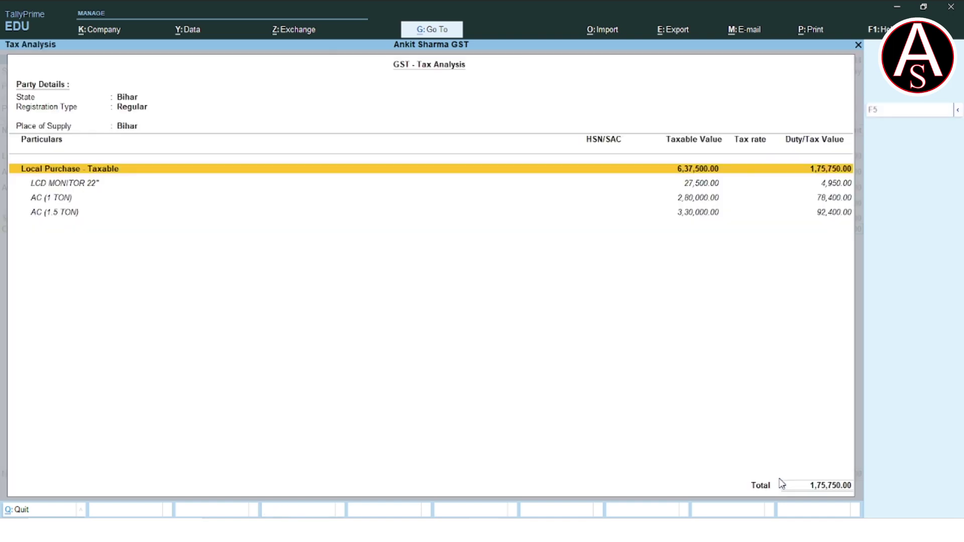
key("Escape")
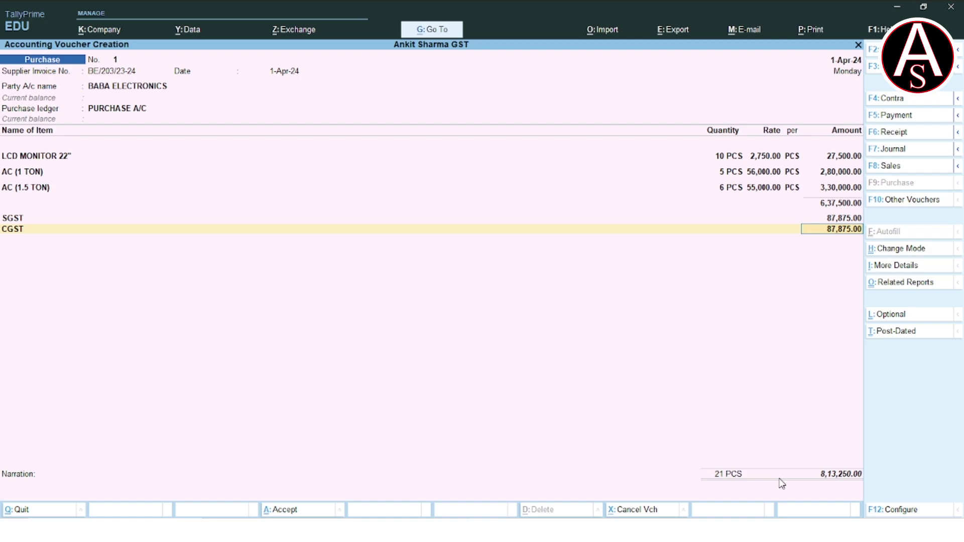
key("alt+Tab")
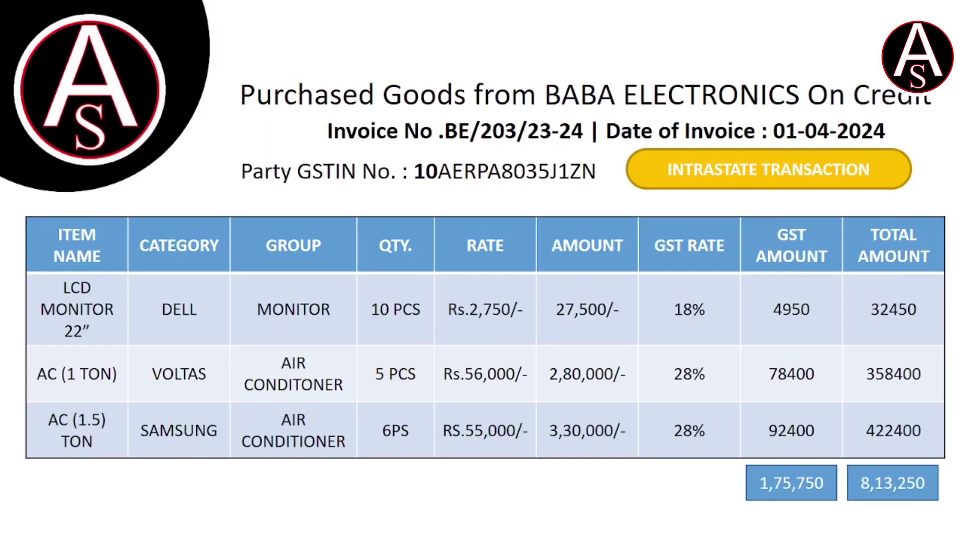
key("alt+Tab")
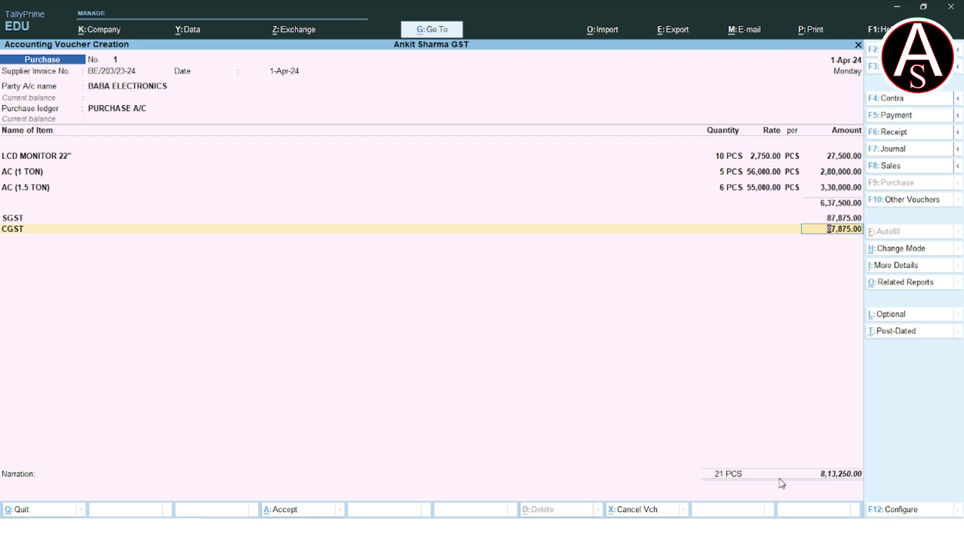
Accept CGST 87,875.00, add New Ref bill BE/203/23-24 for 8,13,250.00, and save voucher No. 1.
key("Return")
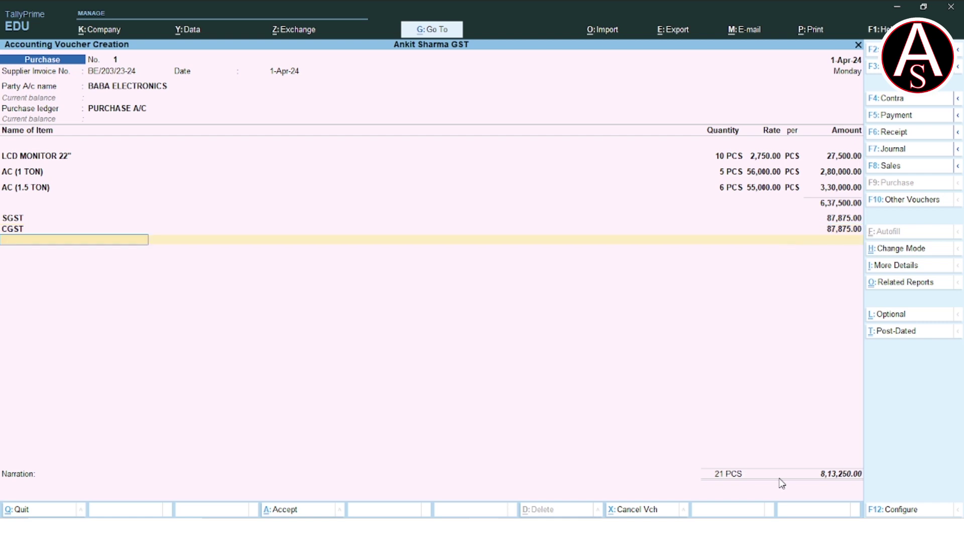
key("Return")
key("Return")
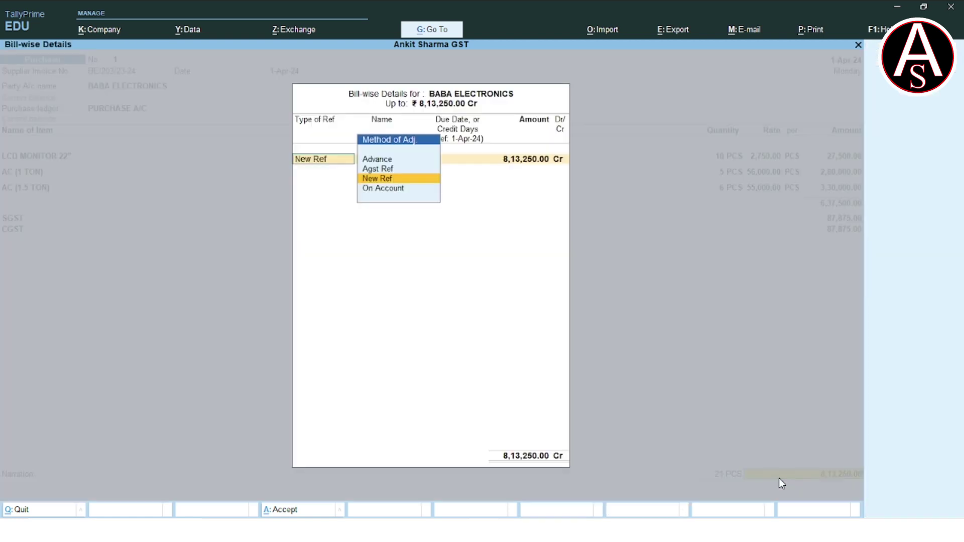
key("Return")
key("Return")
key("Return")
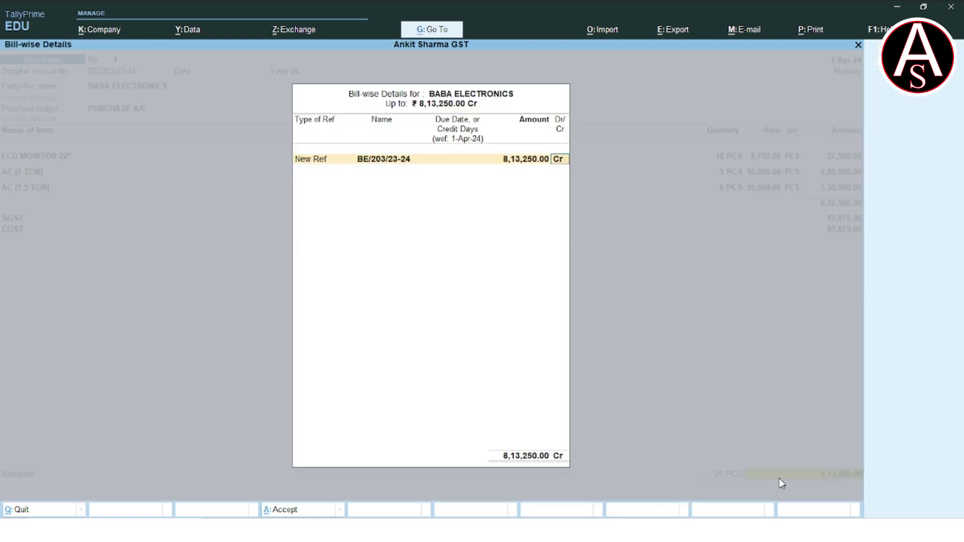
key("Return")
key("Return")
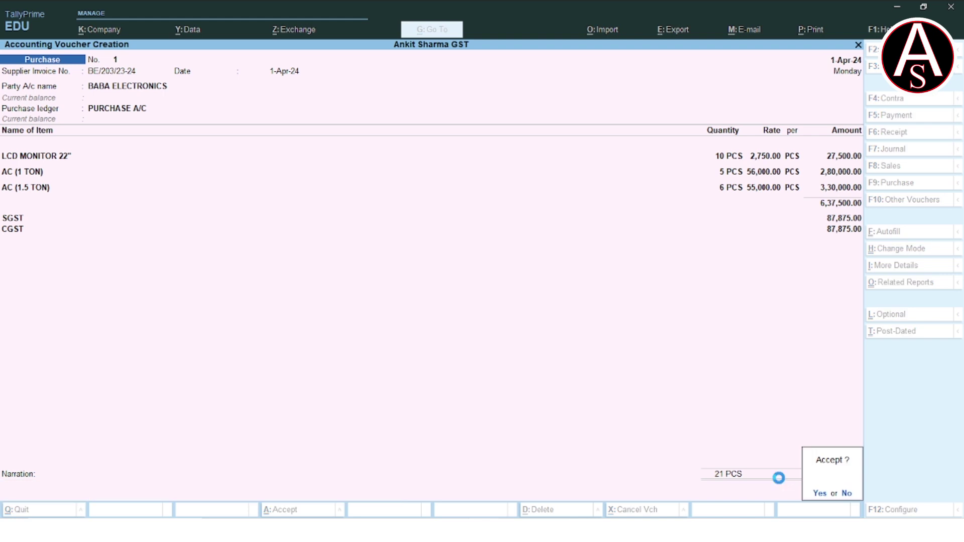
key("Return")
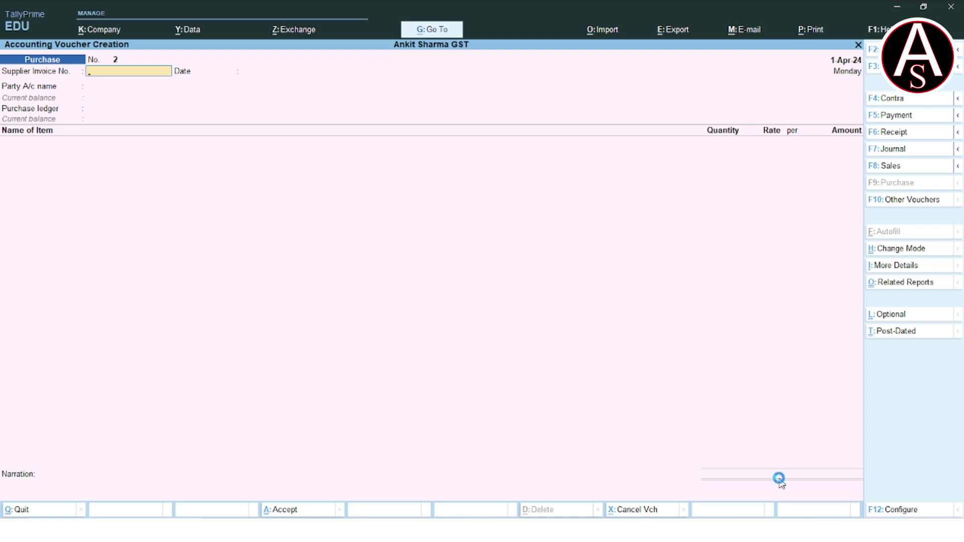
key("Page_Up")
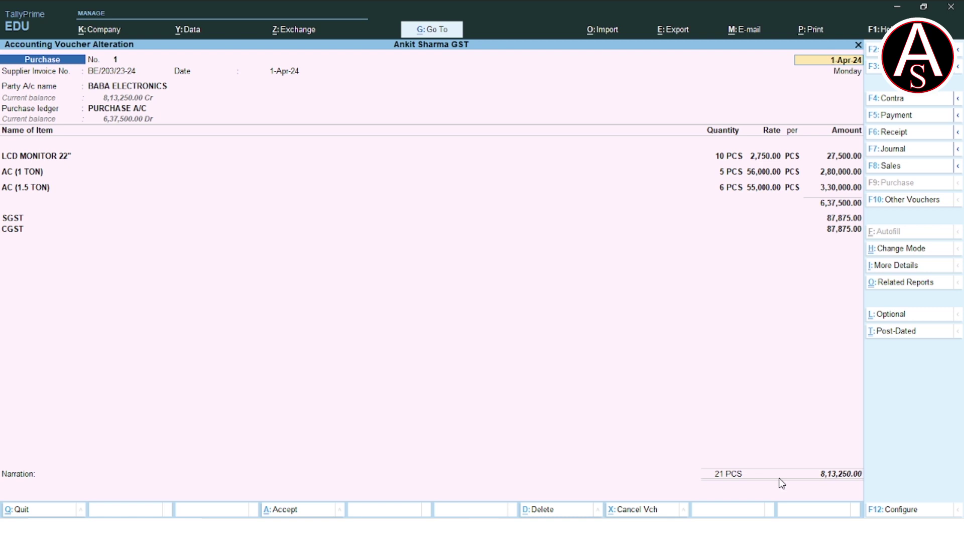
Preview purchase voucher No. 1 as a printed invoice, enlarged for reading.
key("alt+p")
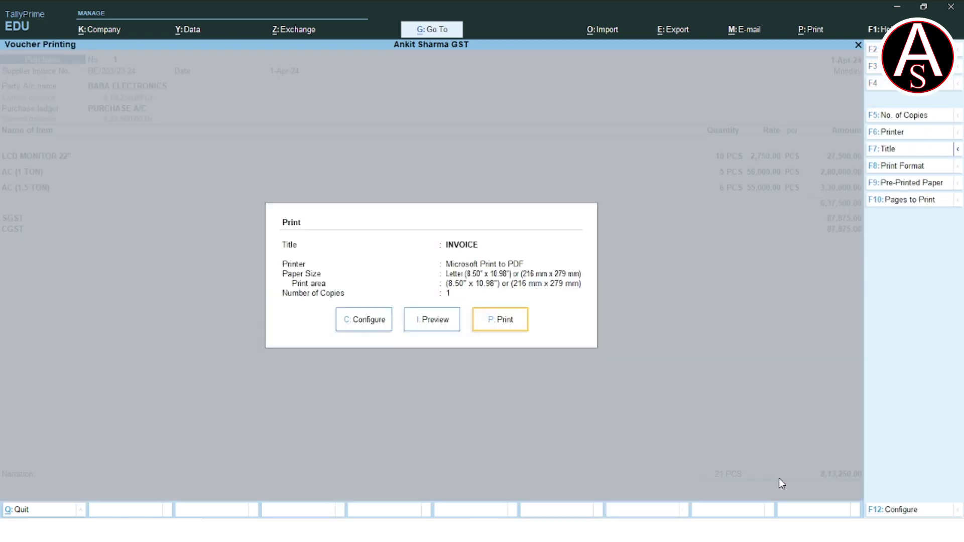
key("Left")
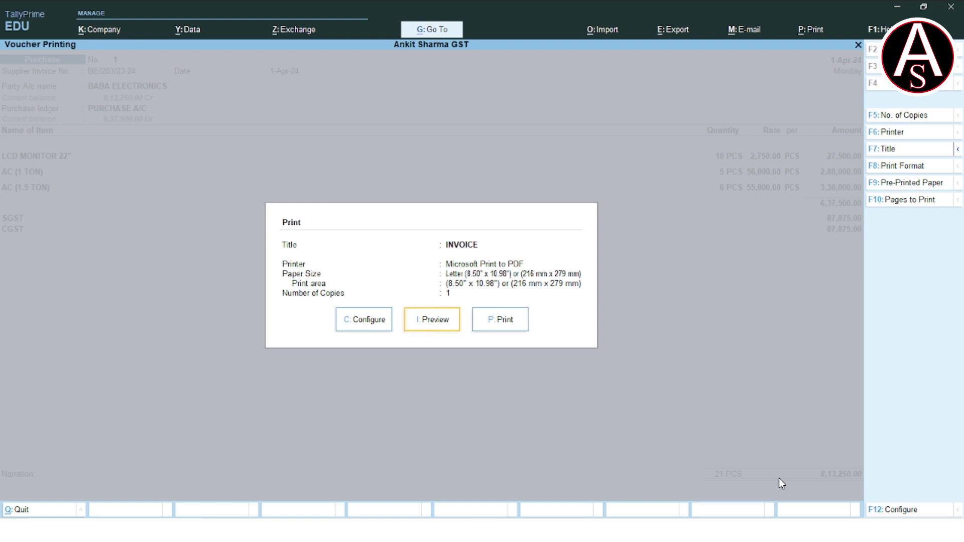
key("Return")
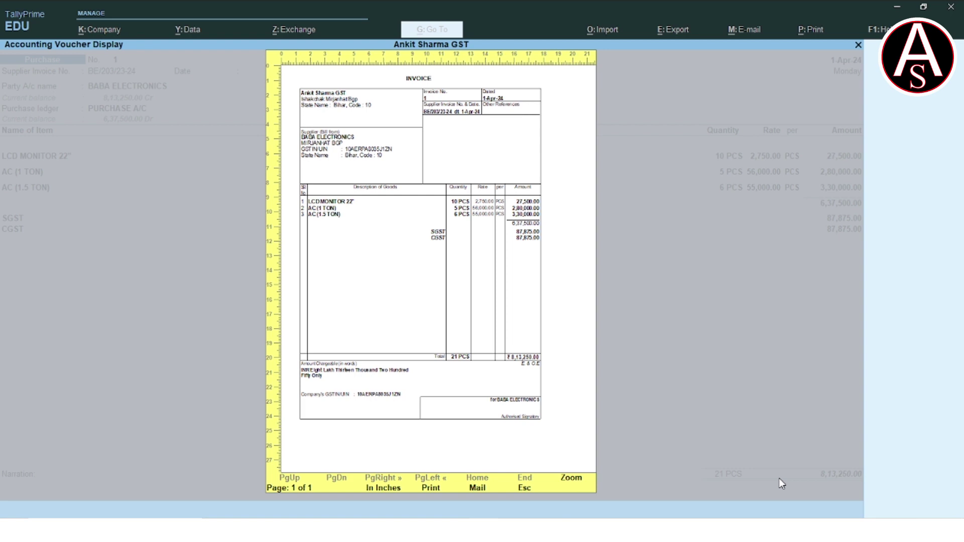
key("Return")
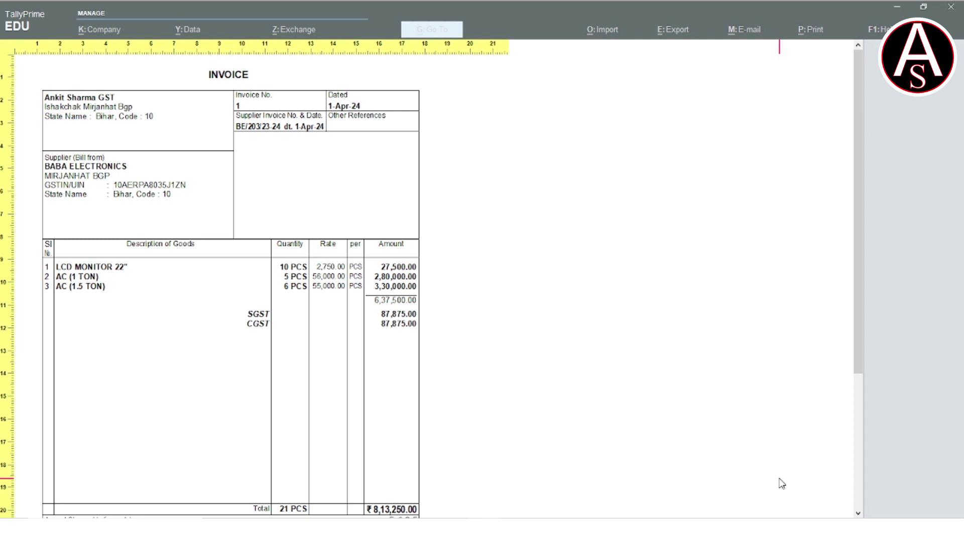
Review the invoice's 8,13,250.00 total for 21 PCS, then close the preview.
scroll(782, 484, "down", 3)
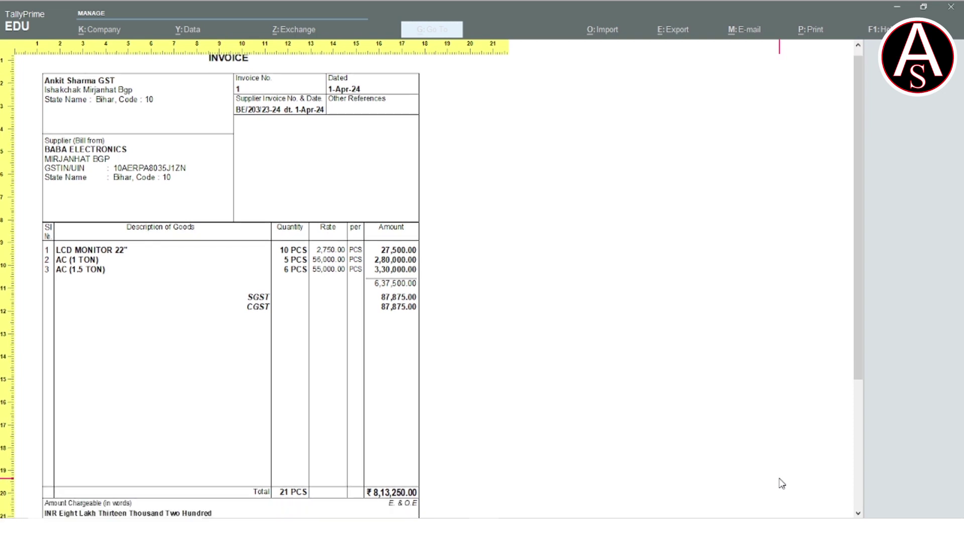
scroll(782, 484, "down", 1)
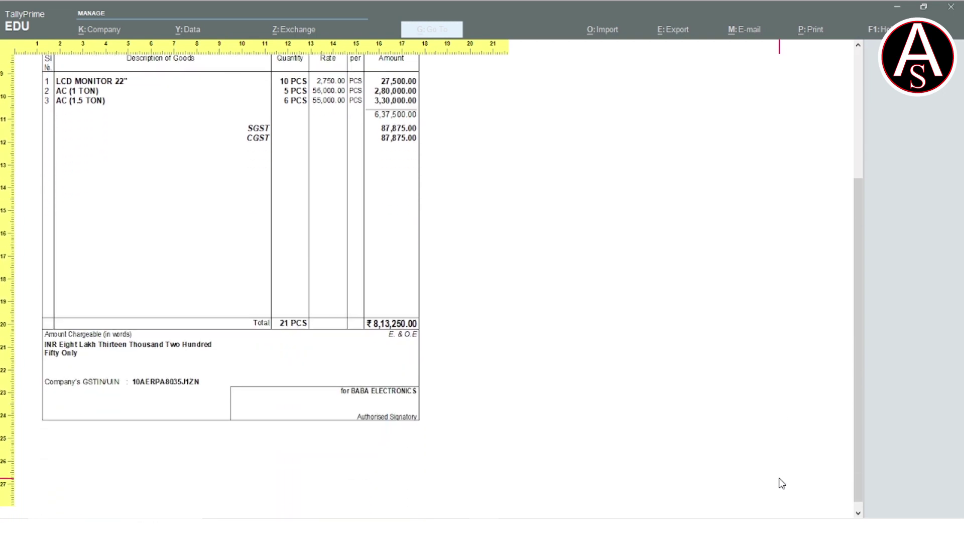
scroll(782, 483, "up", 4)
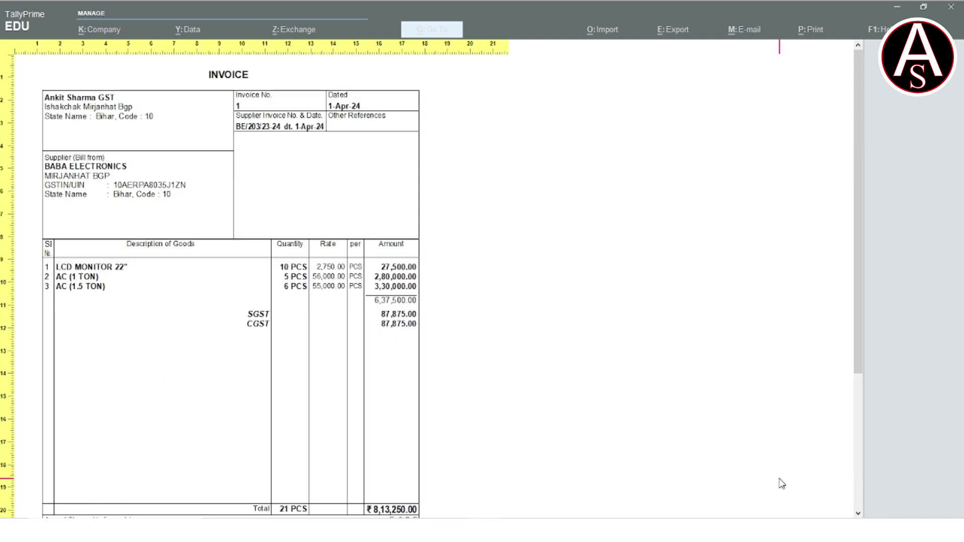
scroll(781, 484, "down", 4)
scroll(781, 484, "up", 4)
scroll(782, 484, "down", 4)
scroll(782, 484, "up", 4)
scroll(782, 484, "down", 3)
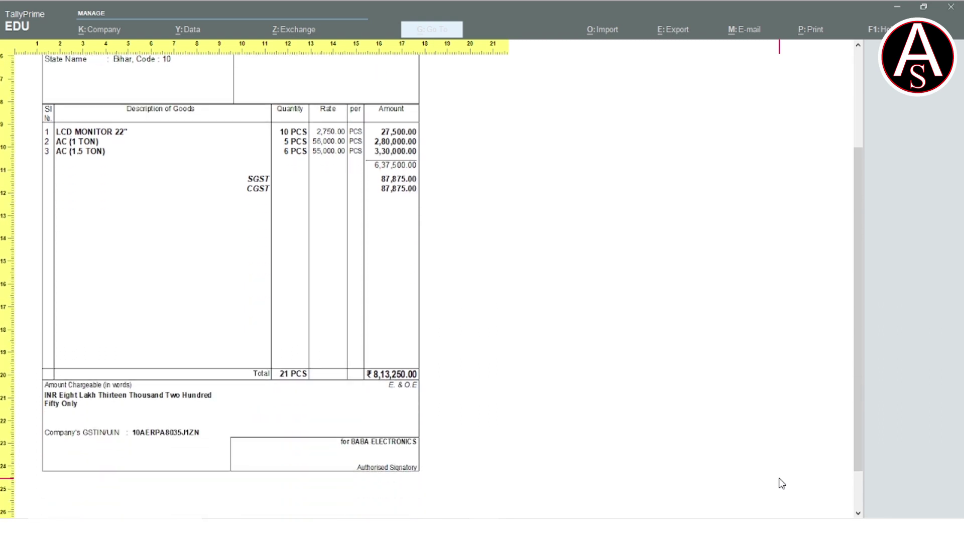
scroll(782, 484, "up", 3)
key("Escape")
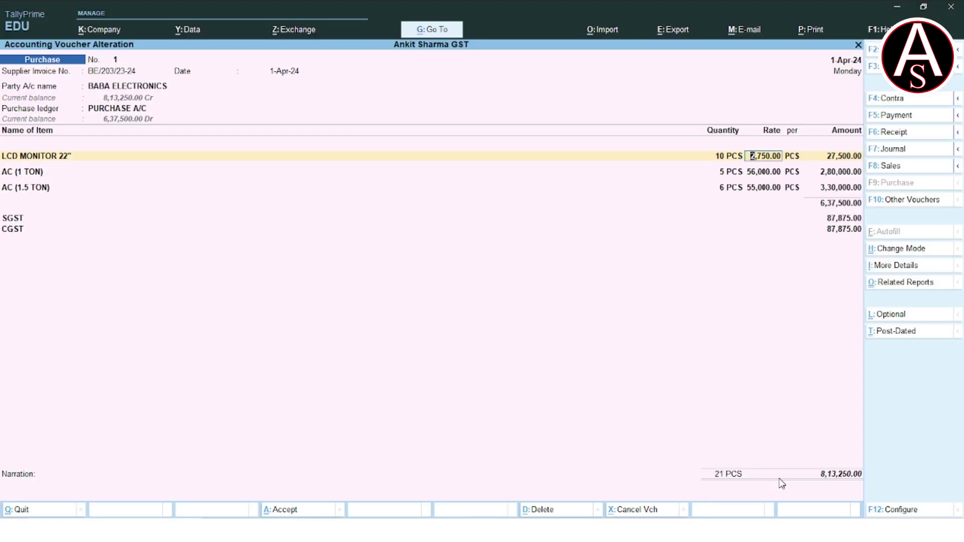